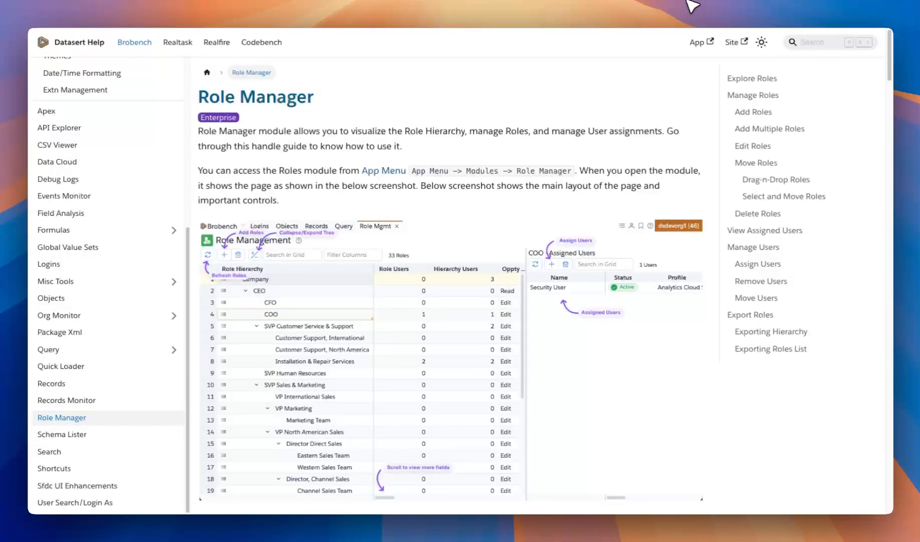
Switch from the help page to Brobench and open the Role Manager module.
{"action": "left_click", "coordinate": [825, 2]}
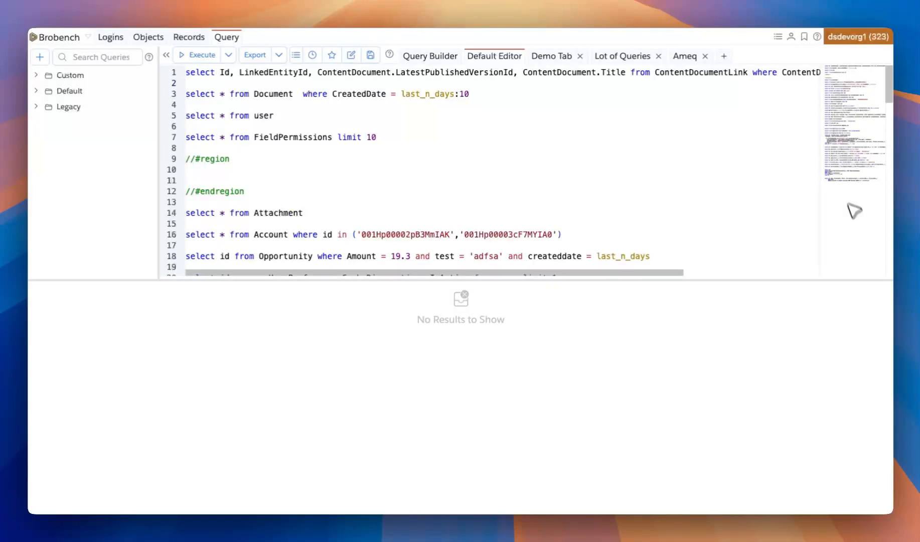
{"action": "left_click", "coordinate": [72, 36]}
{"action": "mouse_move", "coordinate": [85, 57]}
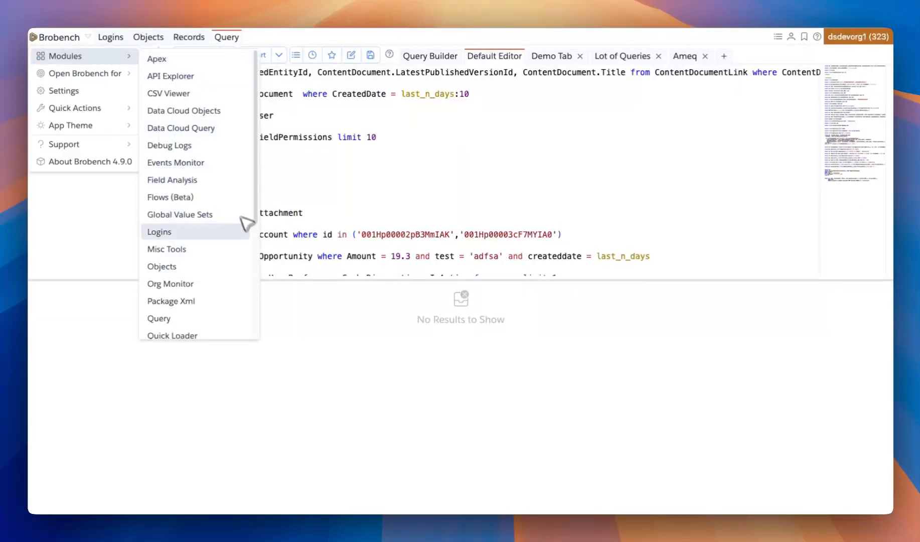
{"action": "scroll", "coordinate": [241, 217], "scroll_direction": "down", "scroll_amount": 4}
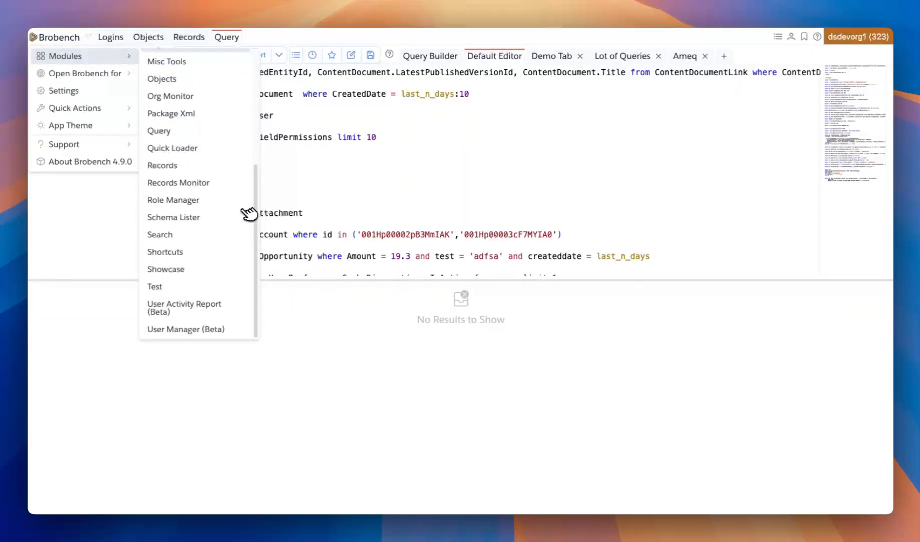
{"action": "left_click", "coordinate": [186, 201]}
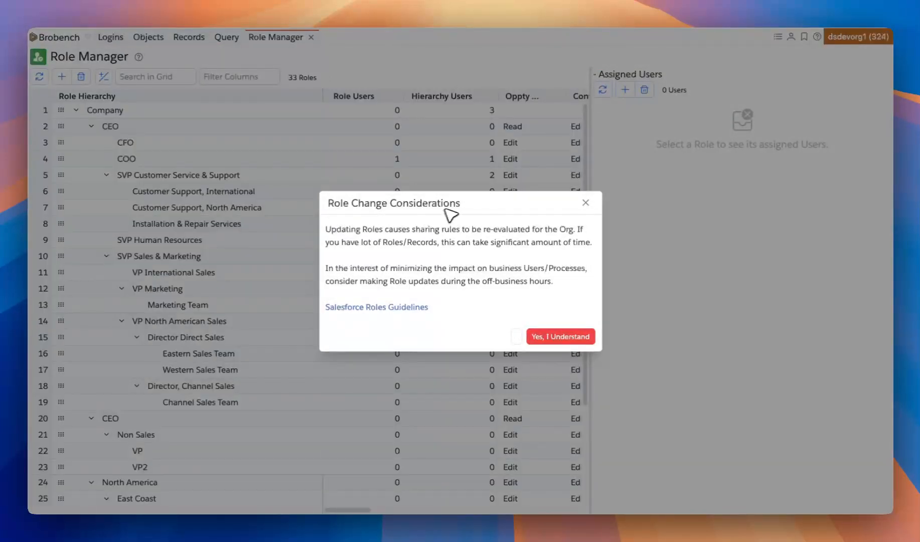
Consult the linked Salesforce Roles Guidelines, return to Brobench and acknowledge the Role Change Considerations notice.
{"action": "left_click_drag", "start_coordinate": [455, 205], "coordinate": [381, 188]}
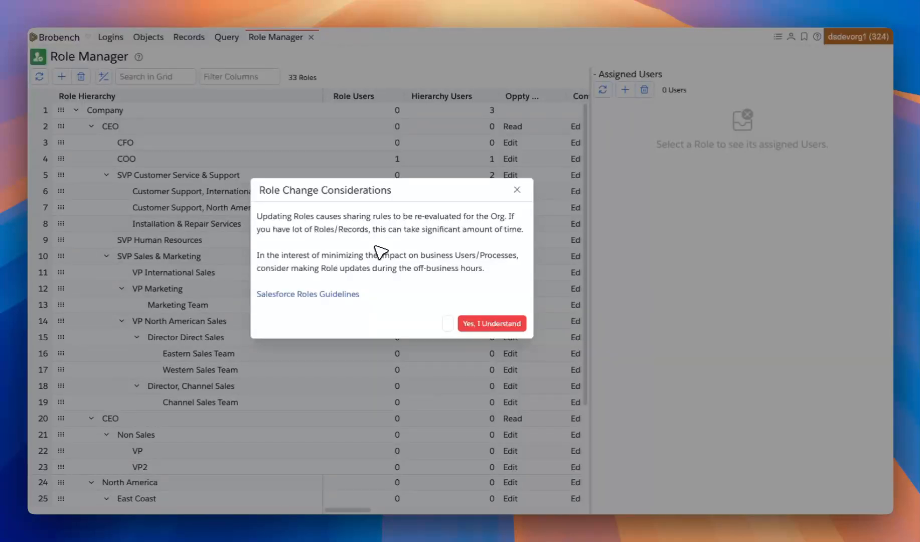
{"action": "left_click", "coordinate": [304, 296]}
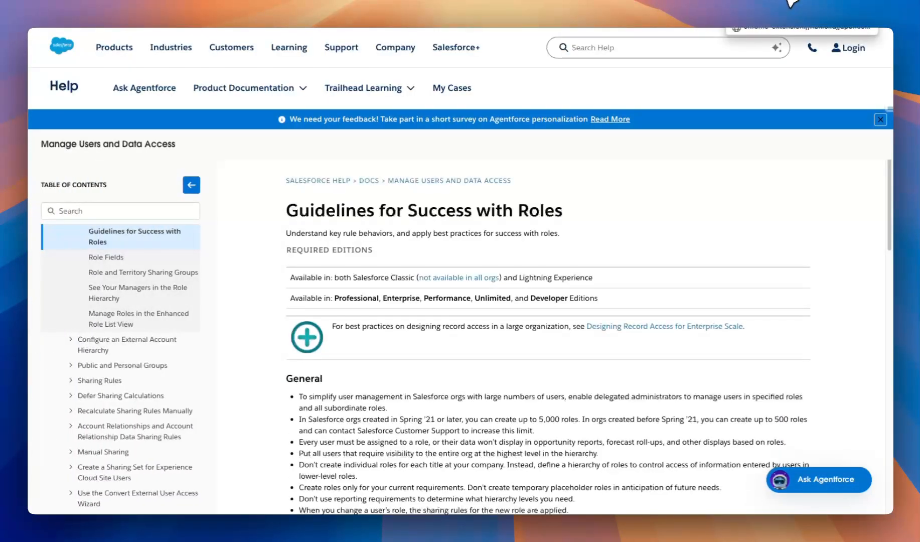
{"action": "left_click", "coordinate": [790, 2]}
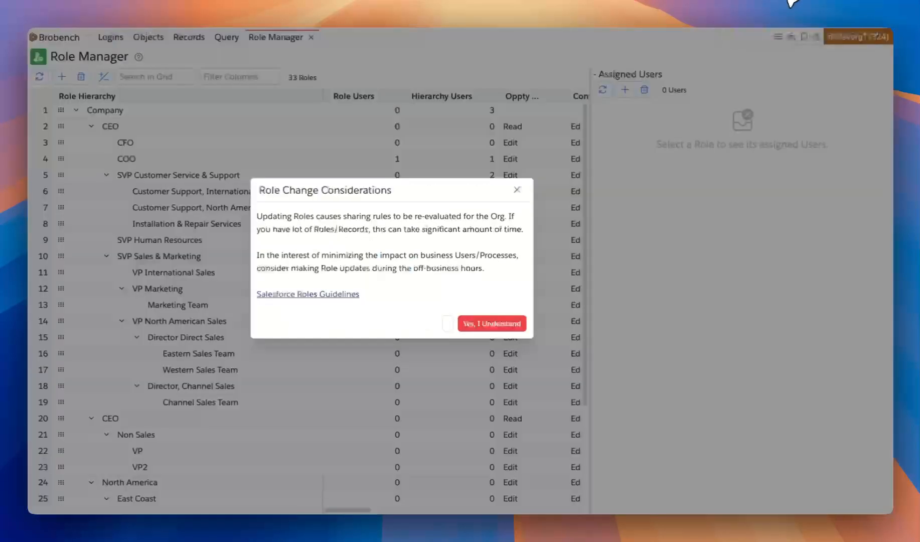
{"action": "left_click", "coordinate": [498, 324]}
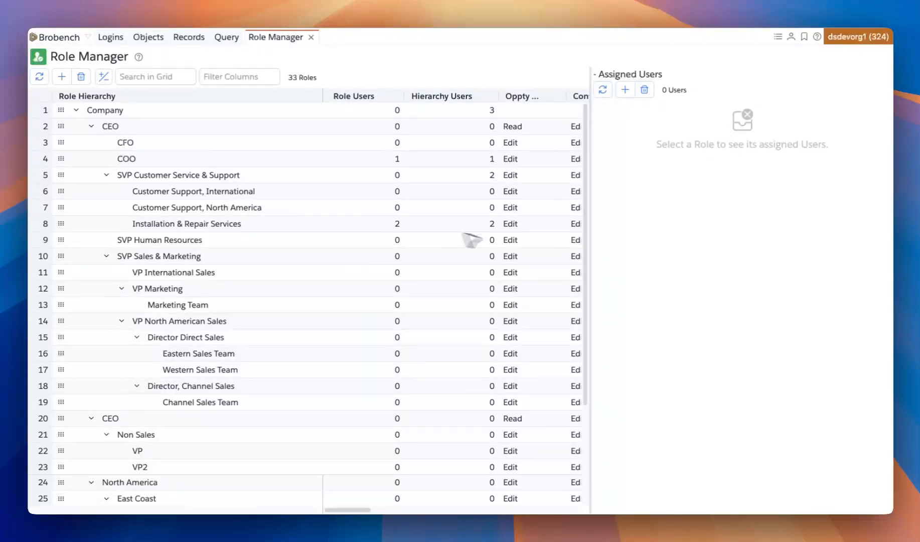
{"action": "left_click_drag", "start_coordinate": [591, 234], "coordinate": [588, 232]}
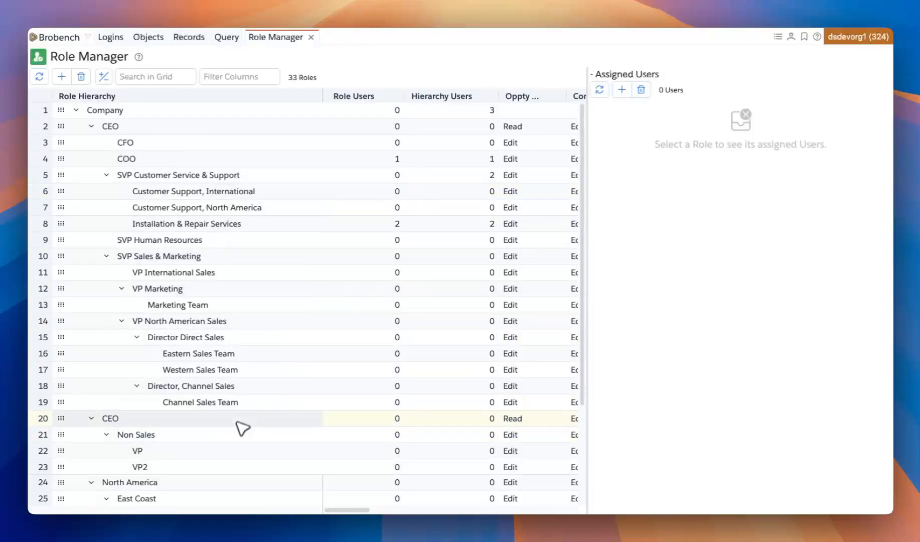
{"action": "left_click", "coordinate": [82, 111]}
{"action": "left_click", "coordinate": [82, 110]}
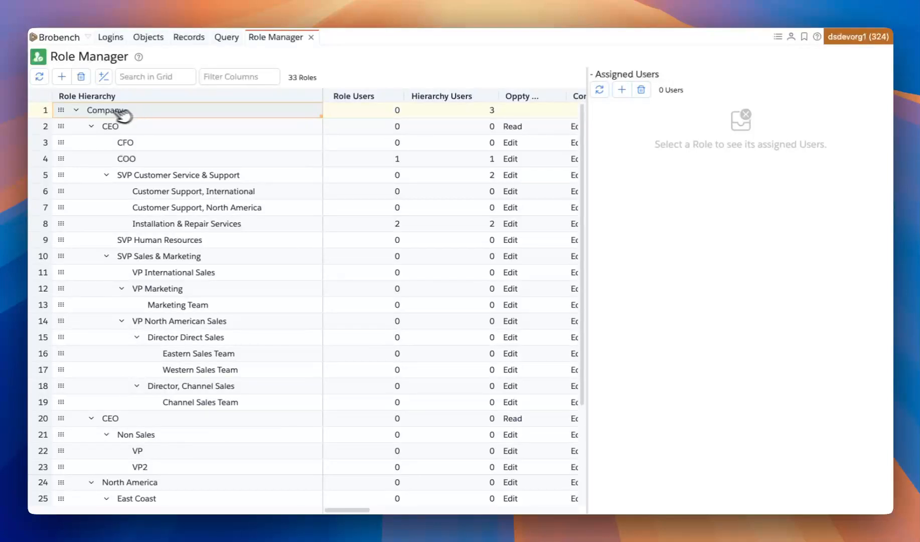
{"action": "double_click", "coordinate": [77, 110]}
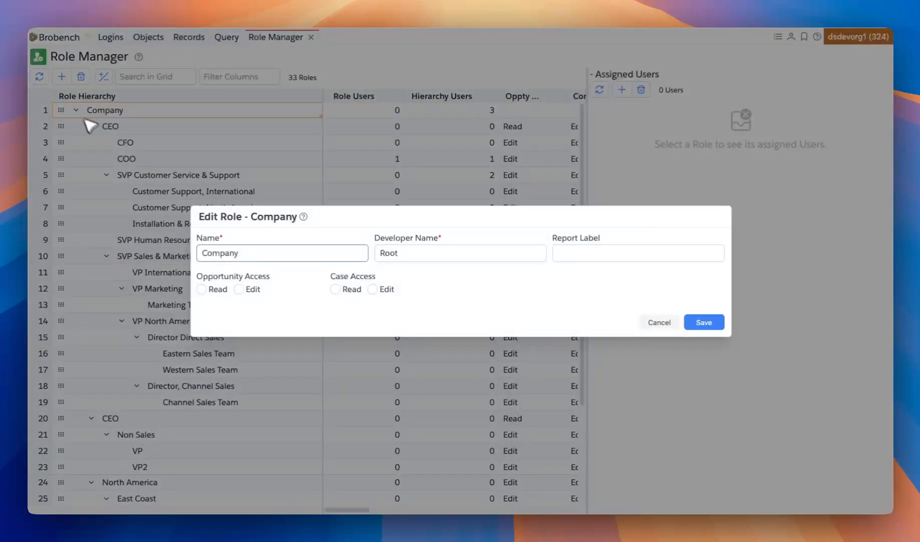
{"action": "left_click", "coordinate": [663, 325]}
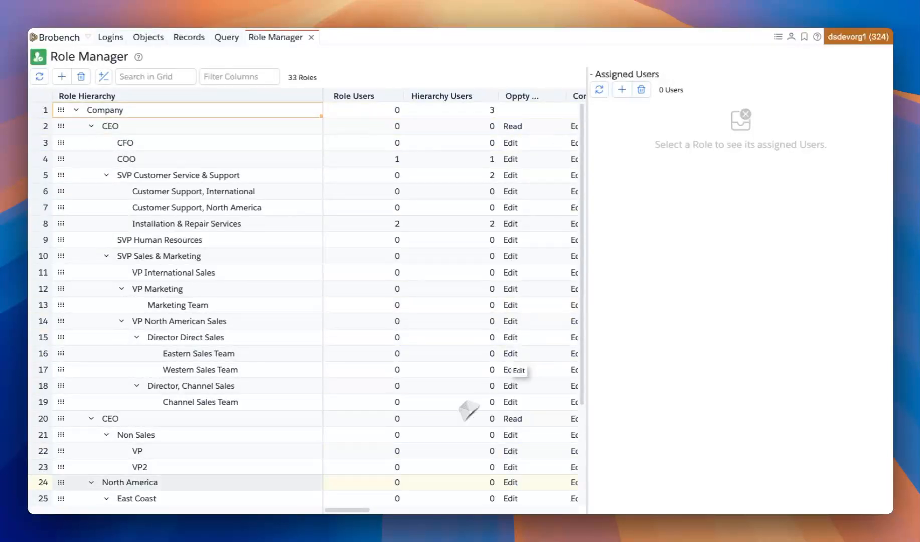
Show the users assigned to the COO role and to the Installation & Repair Services role.
{"action": "left_click_drag", "start_coordinate": [347, 508], "coordinate": [323, 508]}
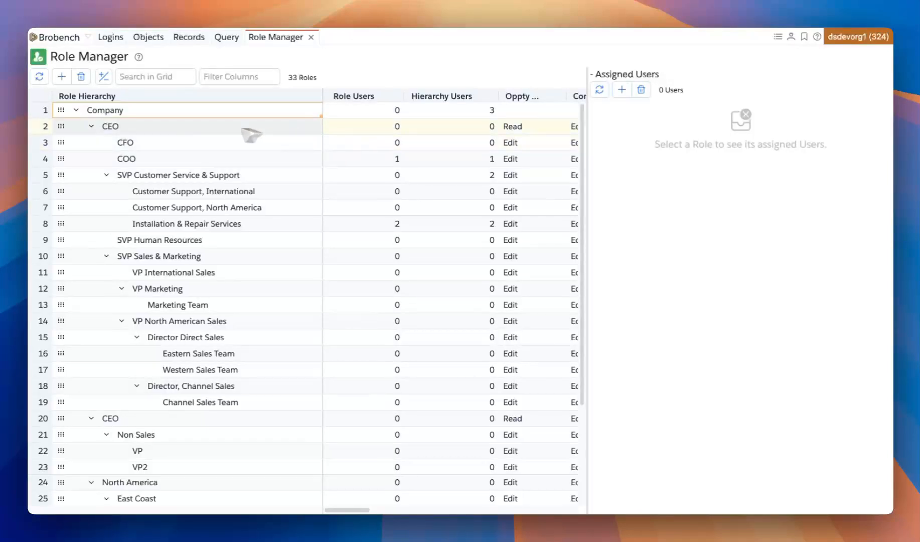
{"action": "left_click", "coordinate": [374, 161]}
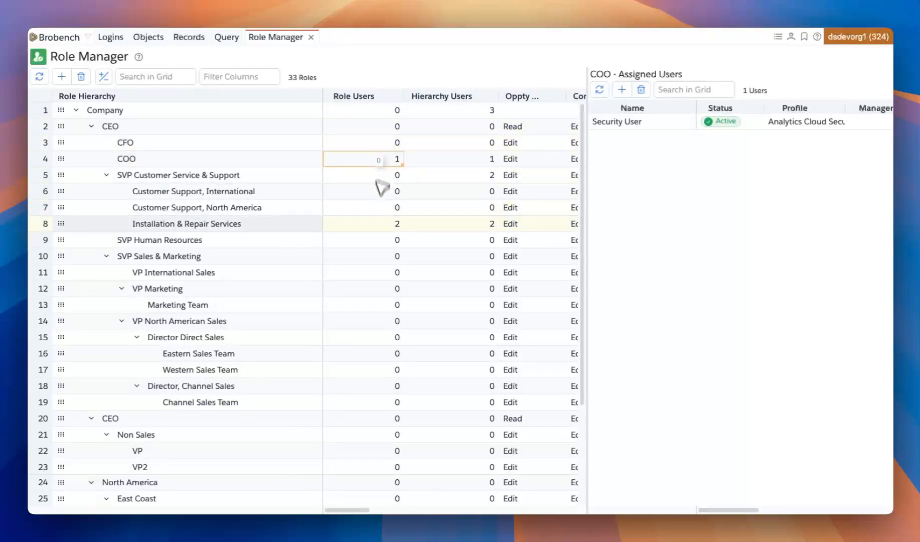
{"action": "left_click", "coordinate": [376, 226]}
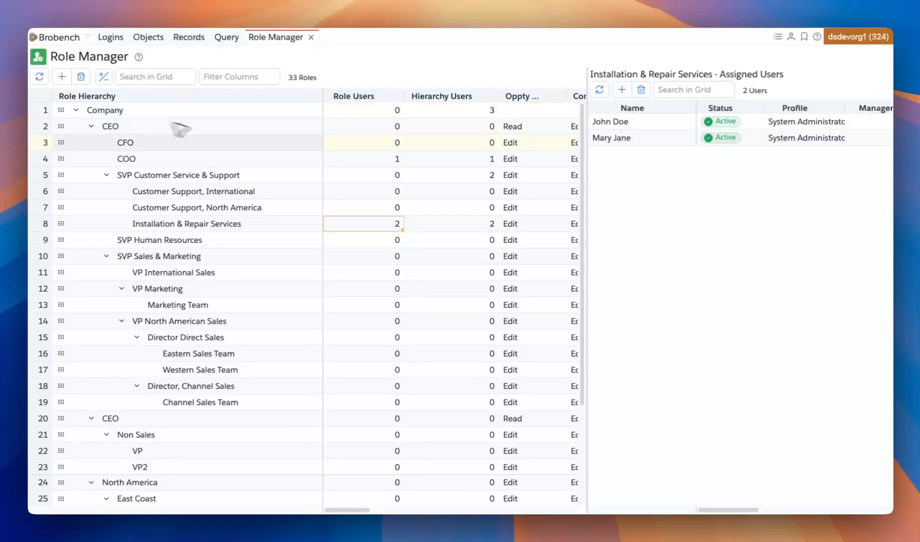
Compare Company's hierarchy user count with the users in its subordinate CEO, COO and SVP Customer Service & Support roles.
{"action": "left_click", "coordinate": [455, 112]}
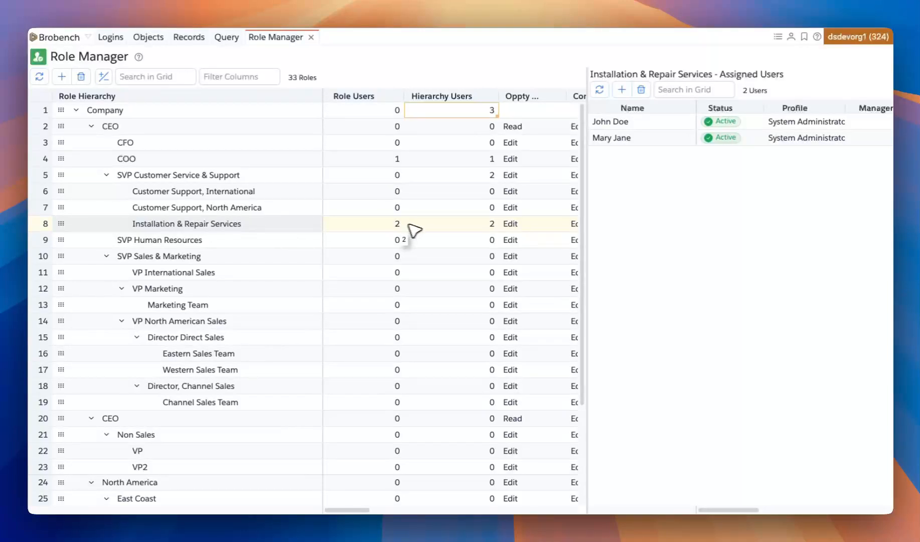
{"action": "left_click", "coordinate": [226, 177]}
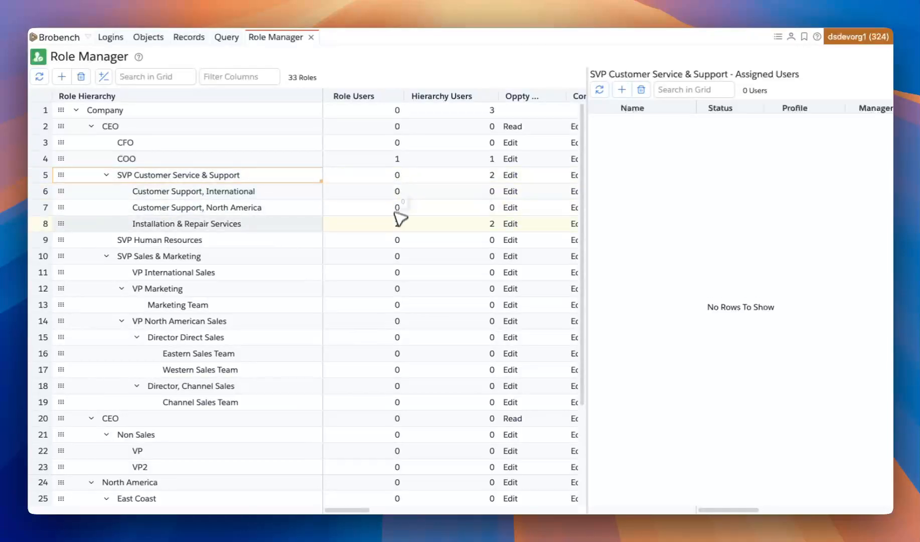
{"action": "left_click", "coordinate": [203, 160]}
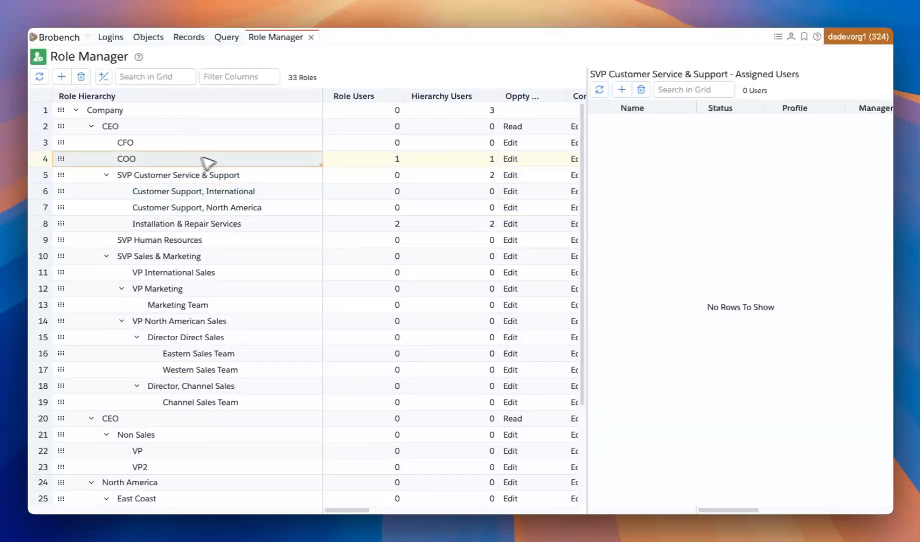
{"action": "left_click", "coordinate": [481, 112]}
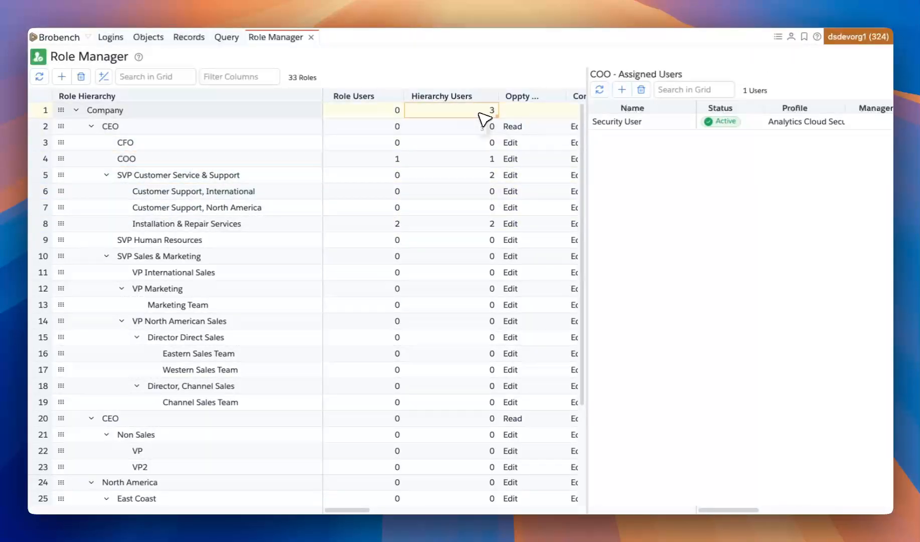
{"action": "left_click", "coordinate": [305, 129]}
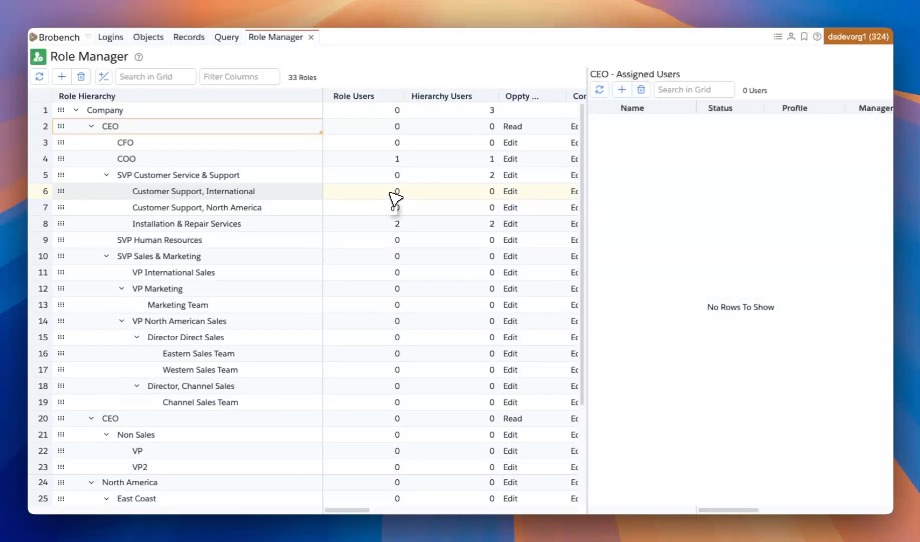
{"action": "left_click", "coordinate": [208, 111]}
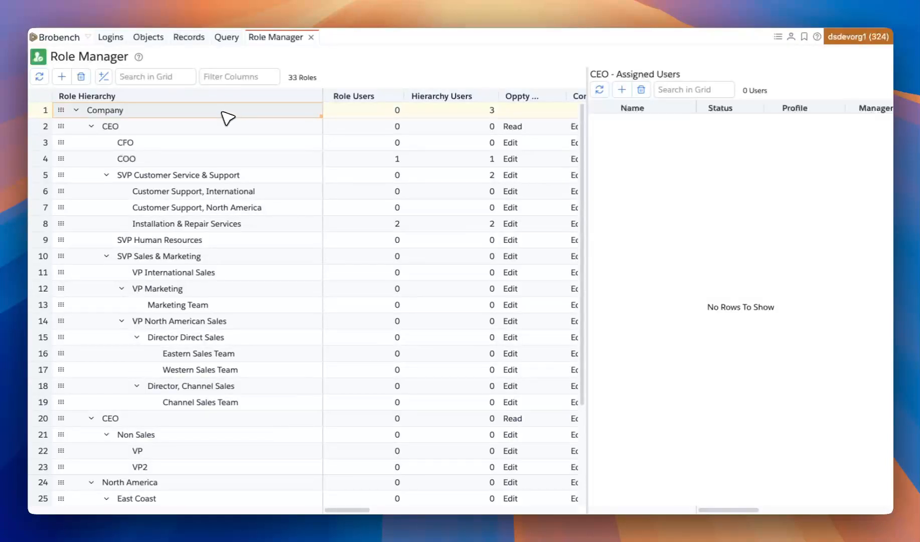
Review the assigned users of COO and Installation & Repair Services again, and look through the remaining role hierarchy.
{"action": "left_click", "coordinate": [225, 160]}
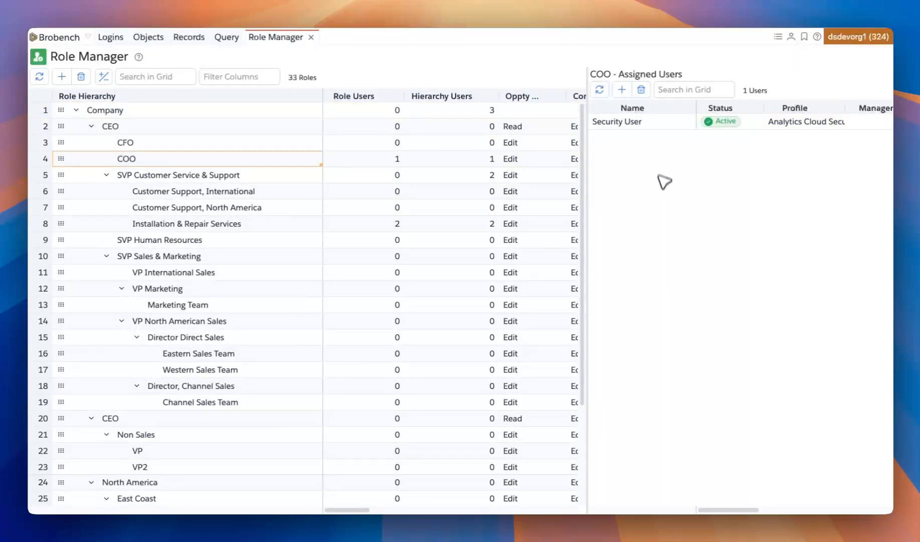
{"action": "left_click", "coordinate": [203, 224]}
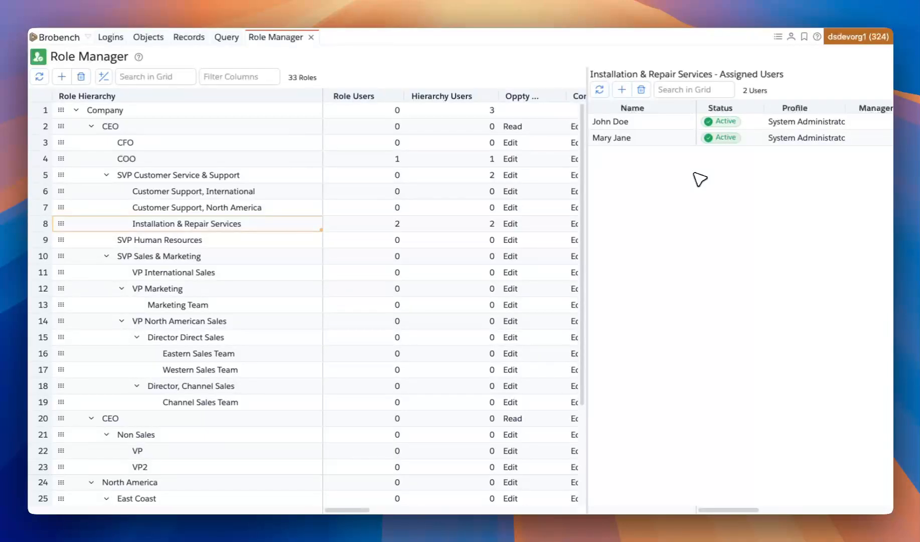
{"action": "scroll", "coordinate": [238, 257], "scroll_direction": "down", "scroll_amount": 3}
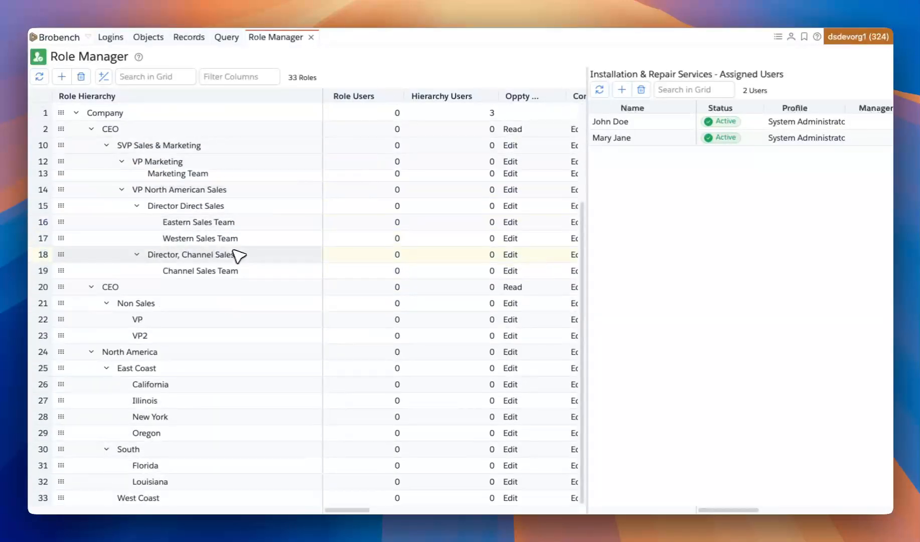
{"action": "scroll", "coordinate": [248, 244], "scroll_direction": "up", "scroll_amount": 3}
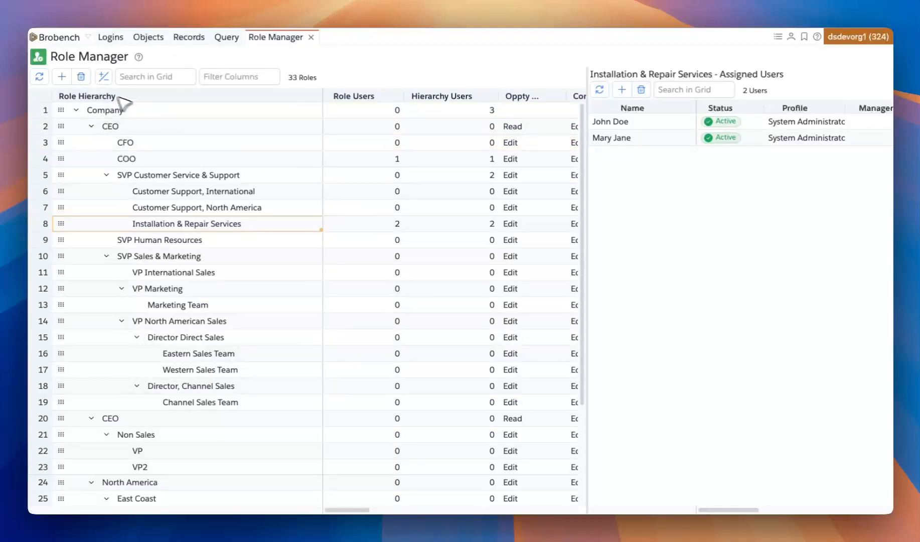
Collapse the entire role tree and expand only the Company, North America, South and East Coast branches.
{"action": "left_click", "coordinate": [104, 78]}
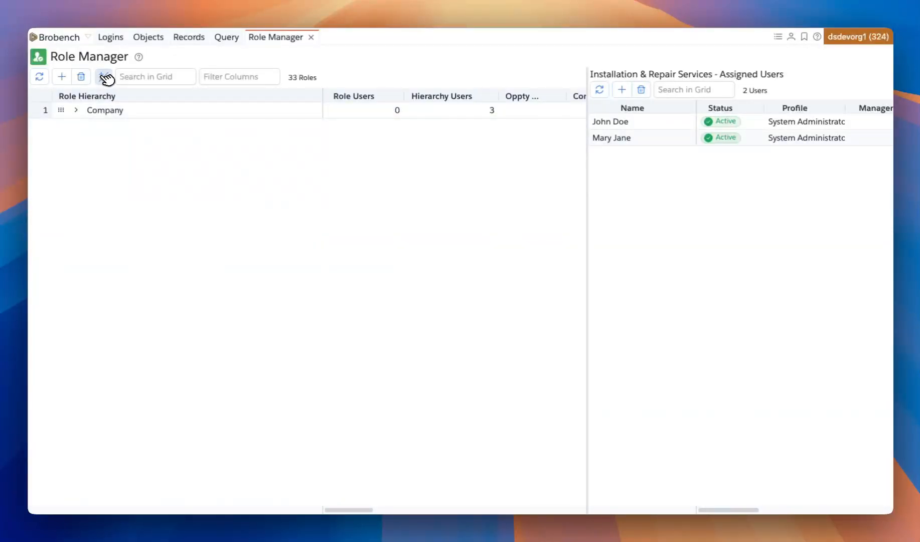
{"action": "left_click", "coordinate": [104, 77]}
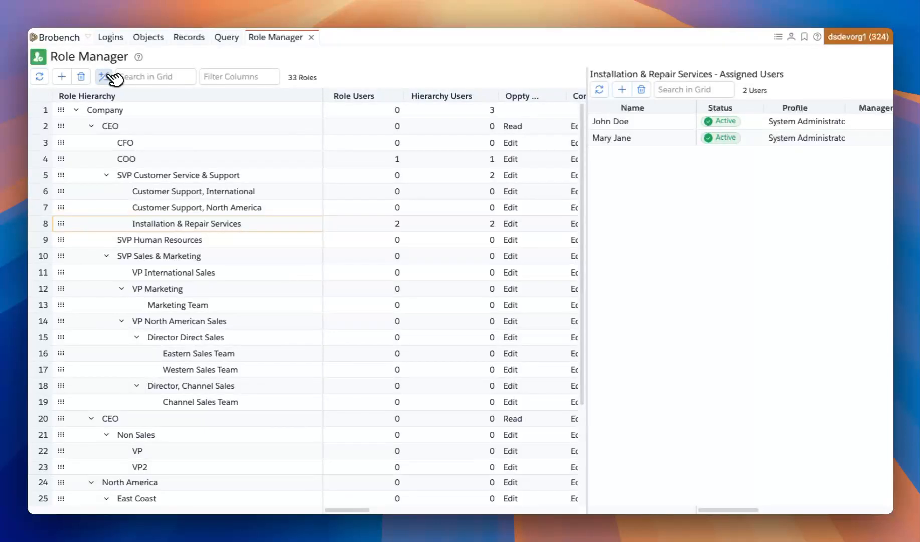
{"action": "left_click", "coordinate": [104, 78]}
{"action": "left_click", "coordinate": [76, 111]}
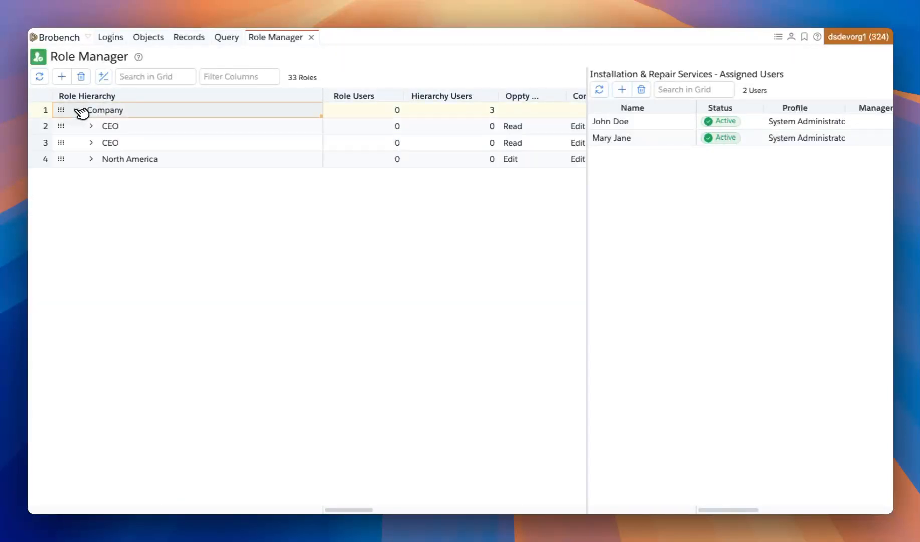
{"action": "left_click", "coordinate": [91, 159]}
{"action": "left_click", "coordinate": [108, 192]}
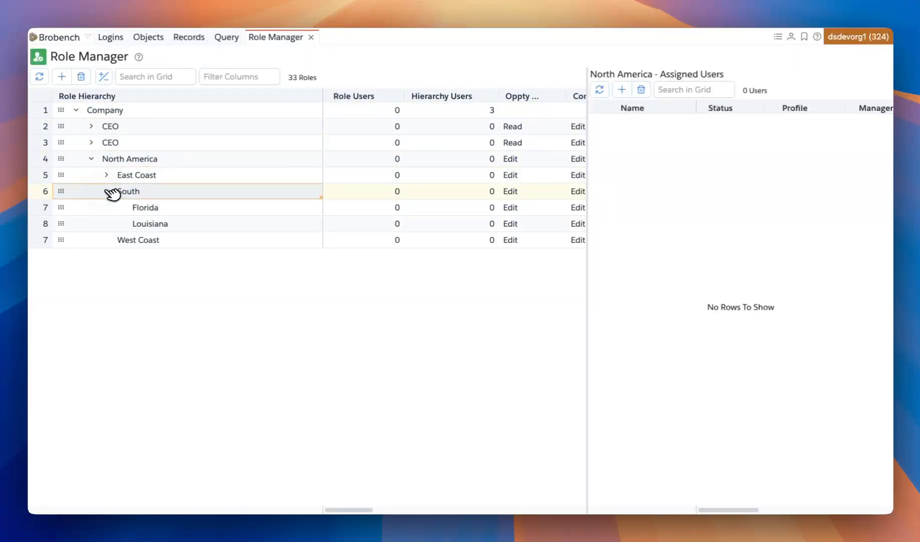
{"action": "left_click", "coordinate": [112, 178]}
{"action": "left_click", "coordinate": [108, 175]}
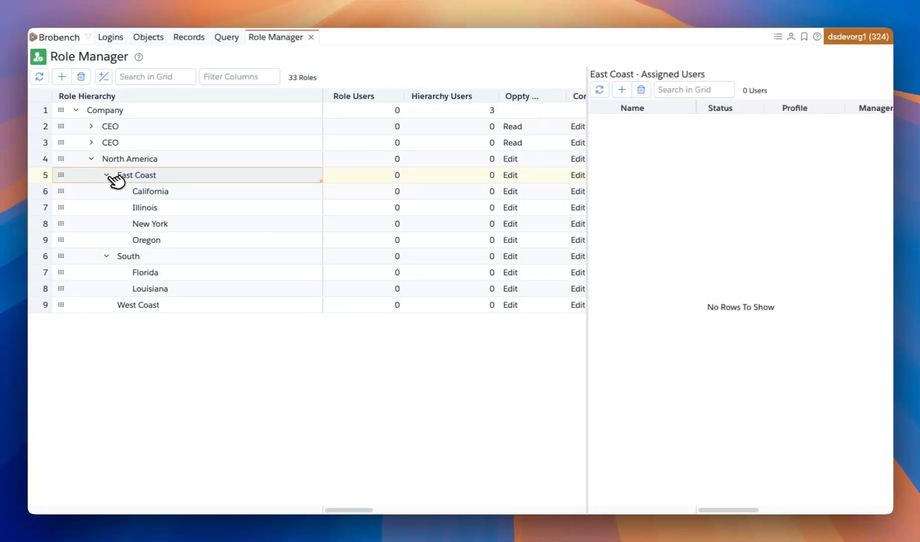
Expand every level of the role hierarchy.
{"action": "left_click", "coordinate": [106, 76]}
{"action": "left_click", "coordinate": [105, 77]}
{"action": "left_click", "coordinate": [106, 77]}
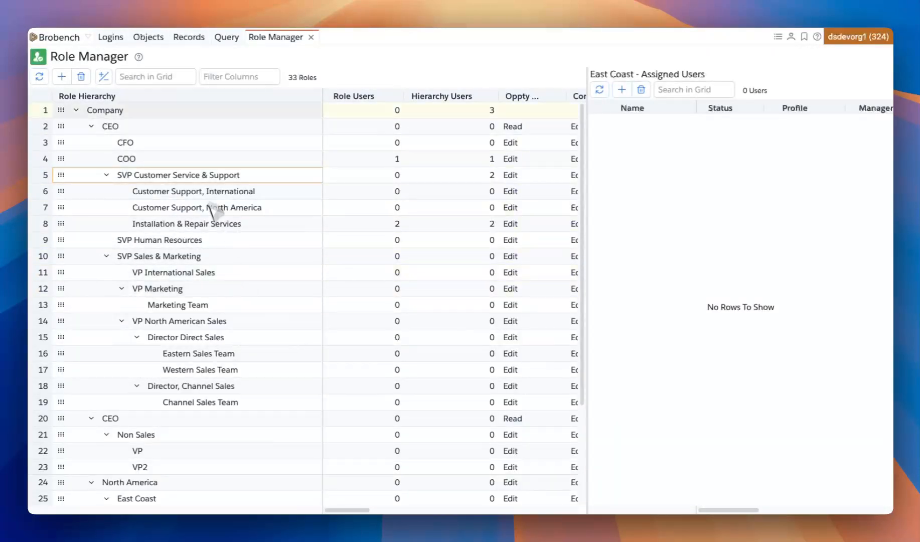
Search the role grid for "flo", and clear the search to return to the complete hierarchy.
{"action": "left_click", "coordinate": [168, 77]}
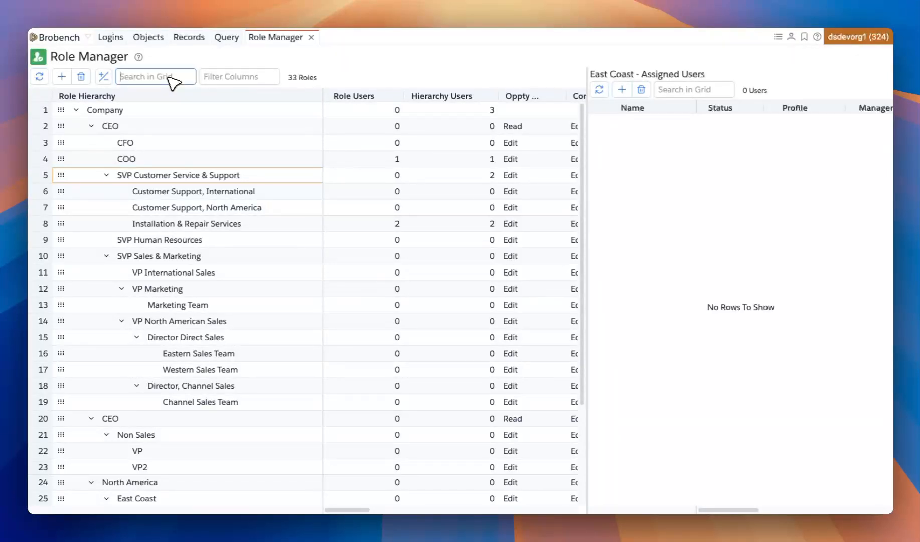
{"action": "type", "text": "flo"}
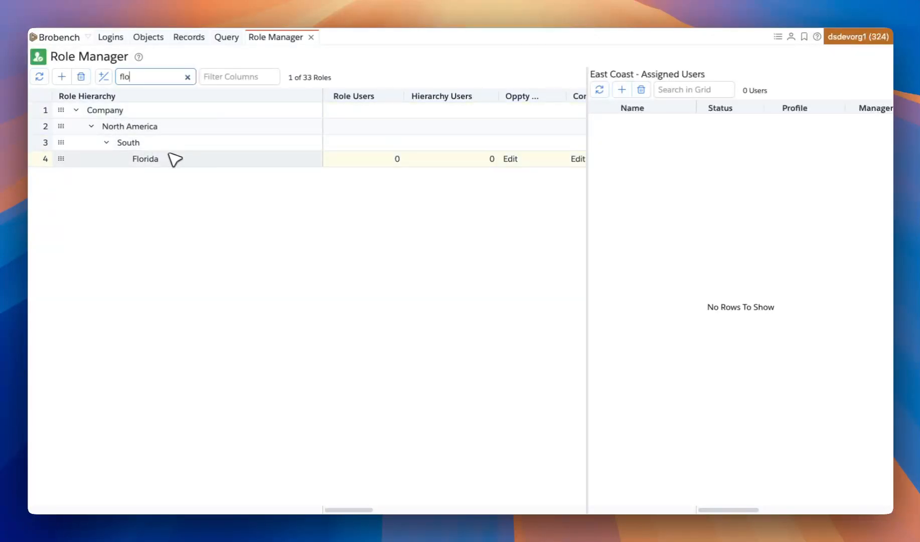
{"action": "left_click", "coordinate": [187, 77]}
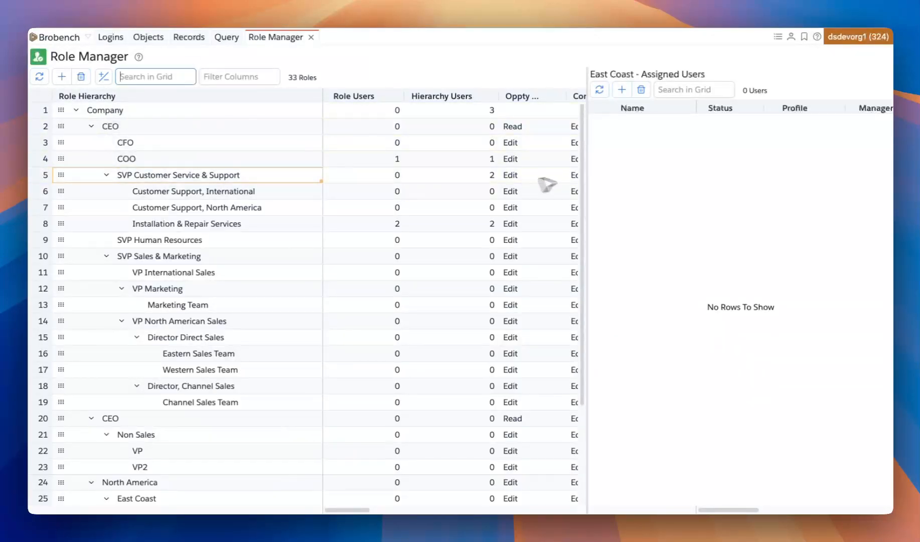
{"action": "left_click_drag", "start_coordinate": [581, 162], "coordinate": [581, 180]}
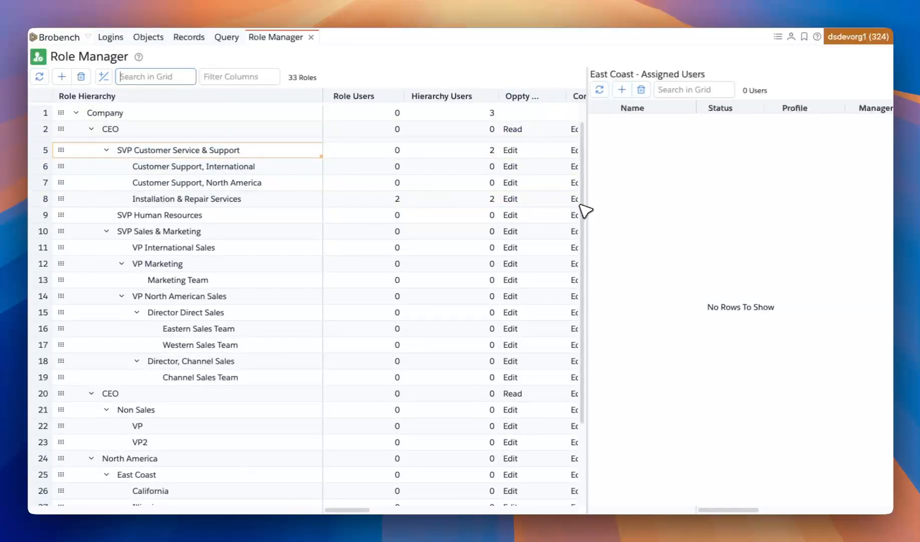
{"action": "left_click_drag", "start_coordinate": [582, 210], "coordinate": [581, 214]}
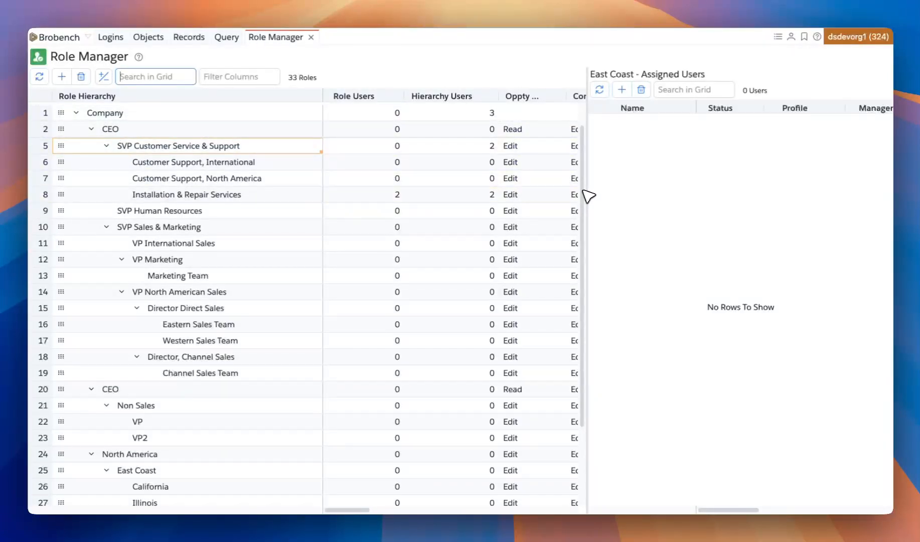
{"action": "left_click_drag", "start_coordinate": [587, 195], "coordinate": [586, 200]}
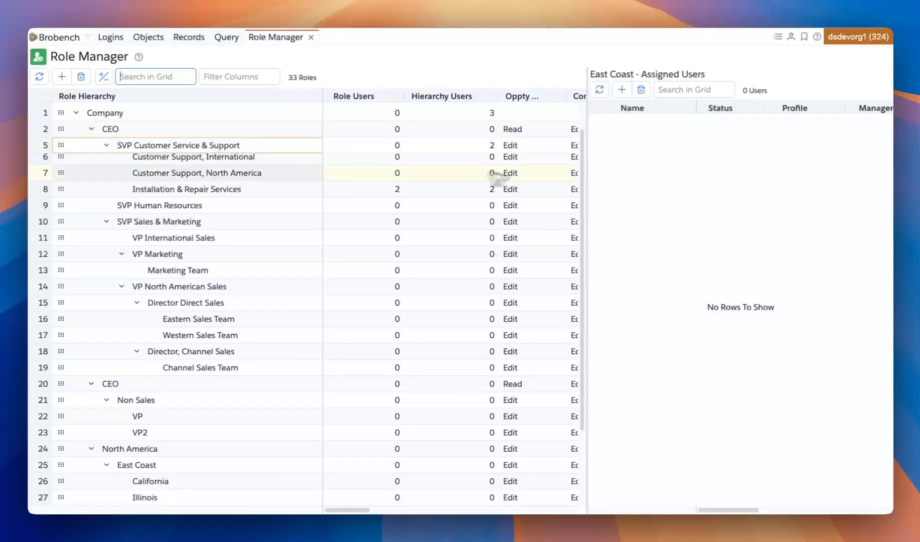
{"action": "left_click_drag", "start_coordinate": [582, 178], "coordinate": [580, 96]}
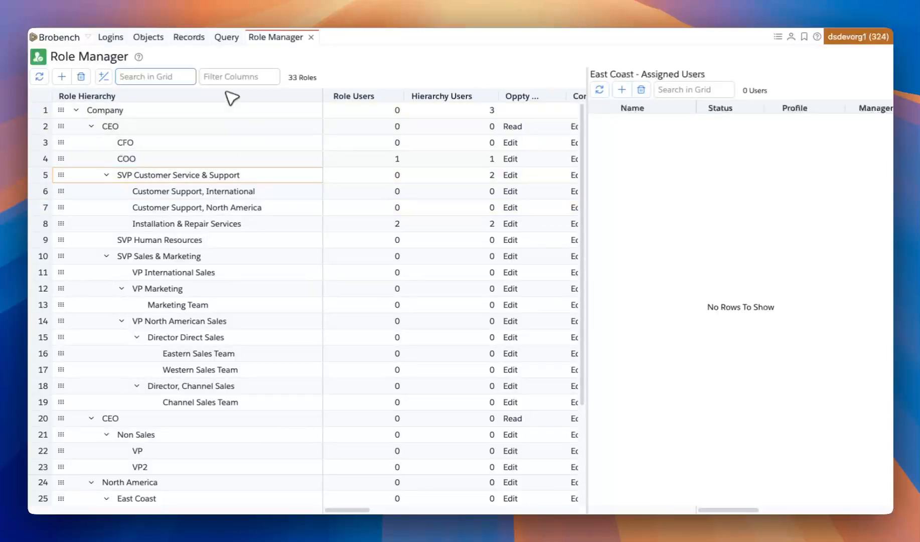
{"action": "mouse_move", "coordinate": [354, 509]}
{"action": "left_mouse_down"}
{"action": "mouse_move", "coordinate": [565, 507]}
{"action": "mouse_move", "coordinate": [351, 509]}
{"action": "left_mouse_up"}
Filter the role grid's columns by "mod", extend the filter to "mod,acc", and clear it to restore all columns.
{"action": "left_click", "coordinate": [238, 81]}
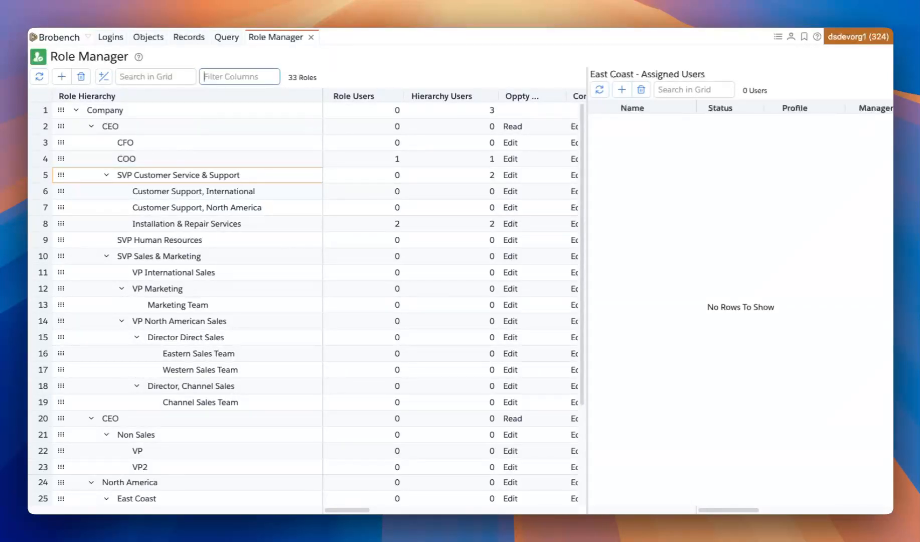
{"action": "type", "text": "mod"}
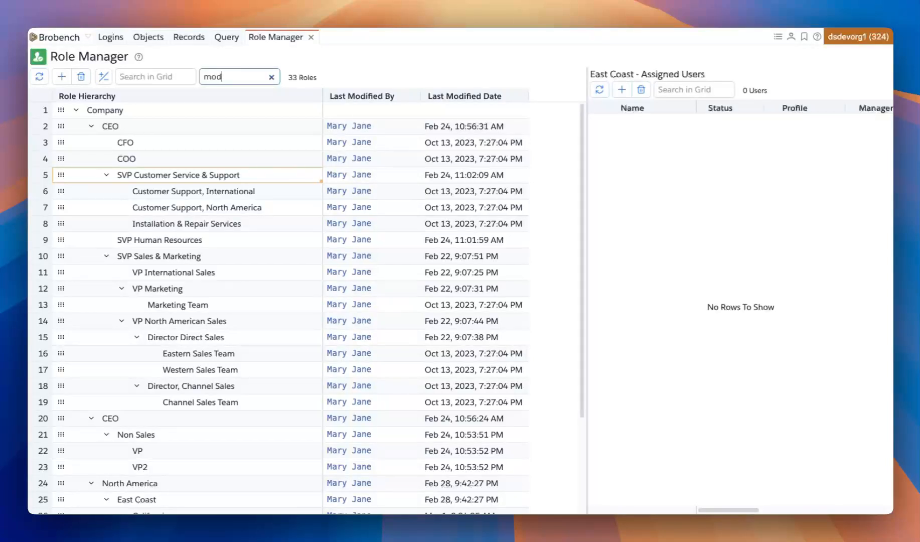
{"action": "scroll", "coordinate": [467, 236], "scroll_direction": "down", "scroll_amount": 3}
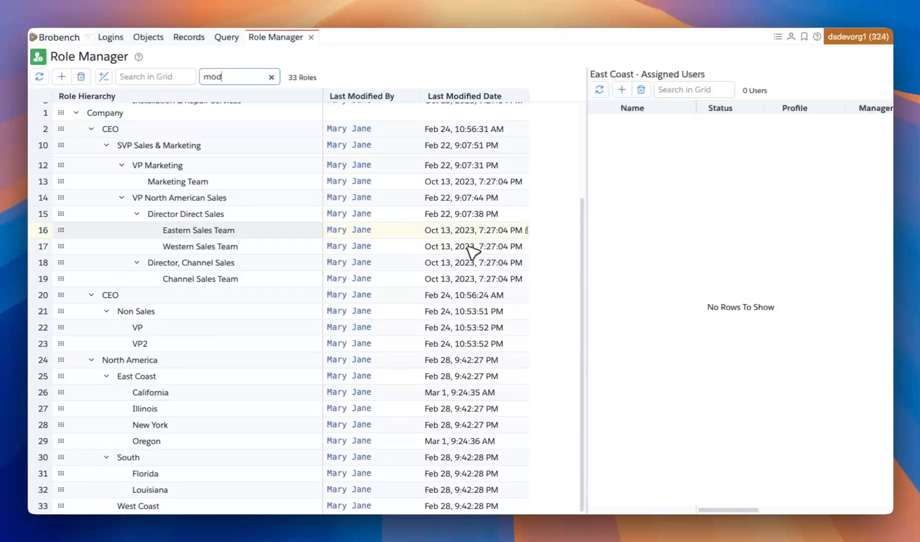
{"action": "mouse_move", "coordinate": [467, 215]}
{"action": "scroll", "coordinate": [464, 223], "scroll_direction": "up", "scroll_amount": 3}
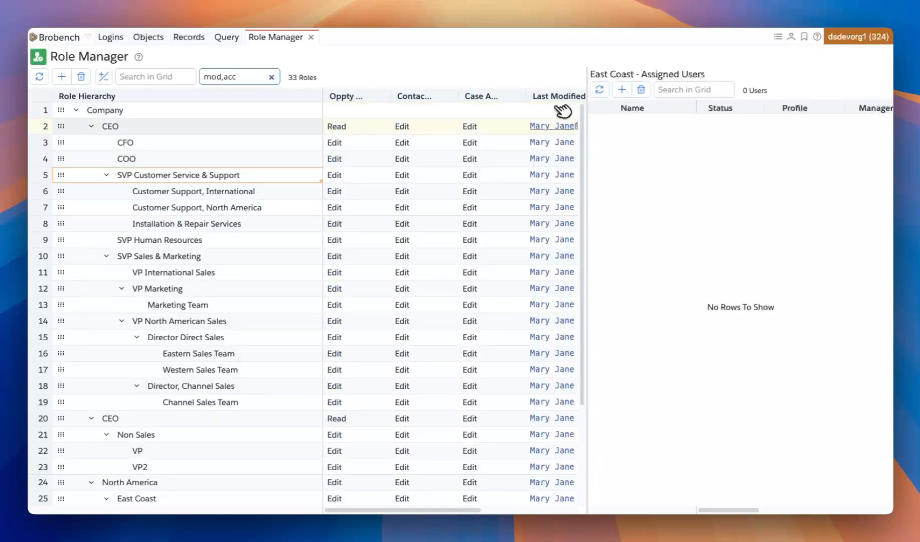
{"action": "left_click", "coordinate": [272, 76]}
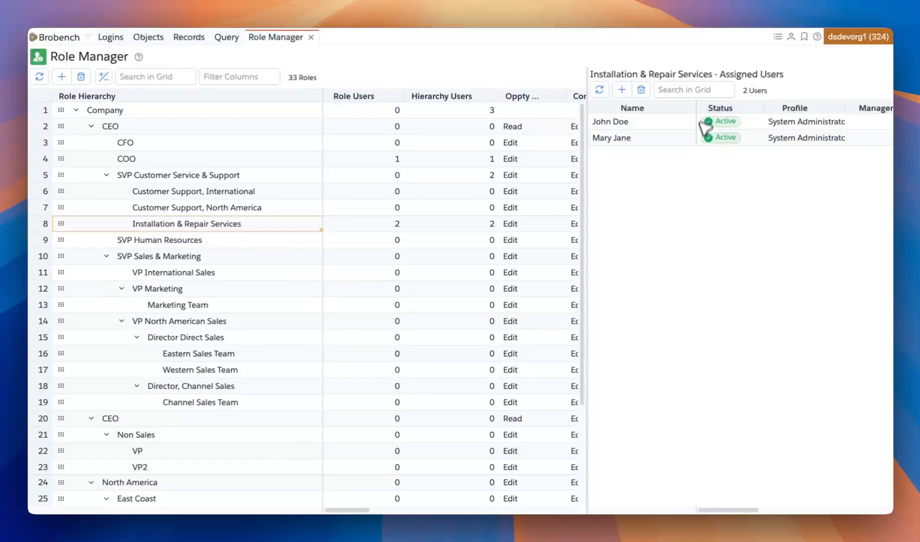
Search the assigned users of Installation & Repair Services by a user's first name, and clear the search.
{"action": "left_click", "coordinate": [695, 90]}
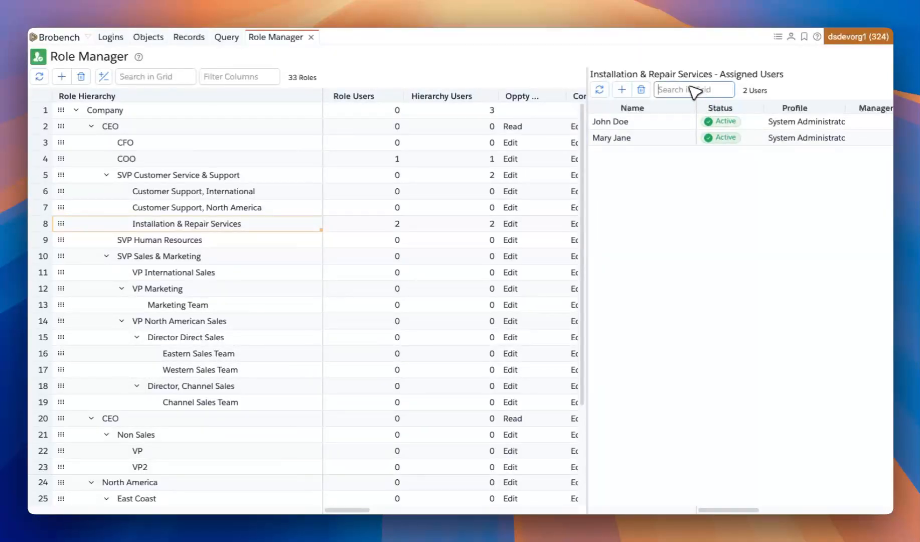
{"action": "type", "text": "ma"}
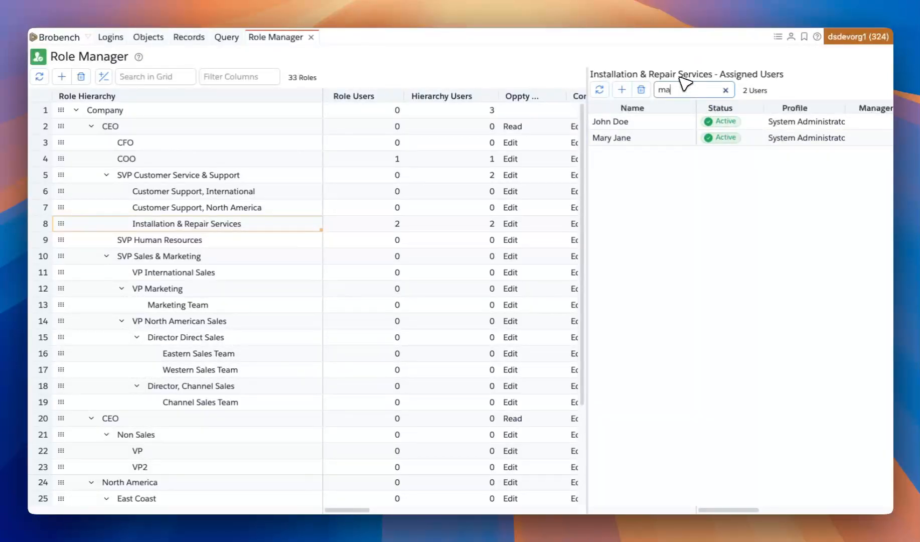
{"action": "type", "text": "ry"}
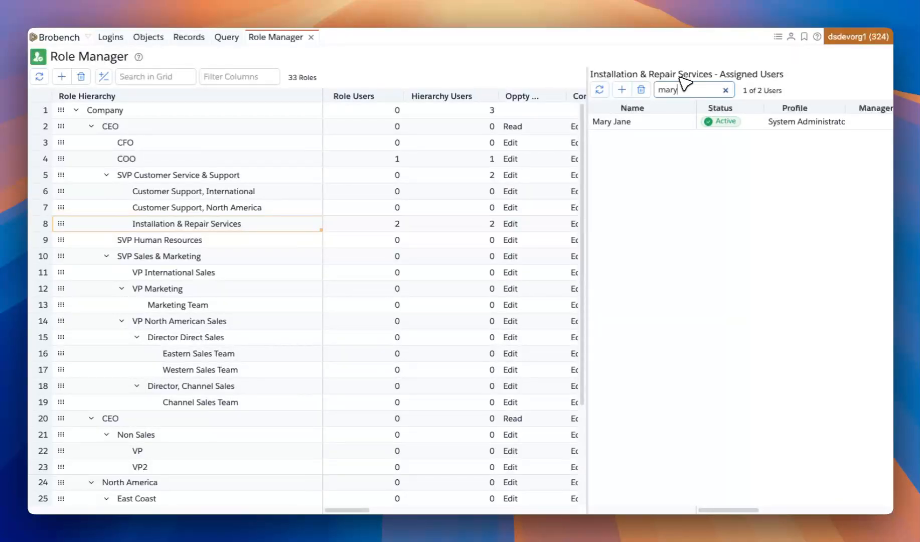
{"action": "key", "text": "BackSpace"}
{"action": "key", "text": "BackSpace"}
{"action": "key", "text": "BackSpace"}
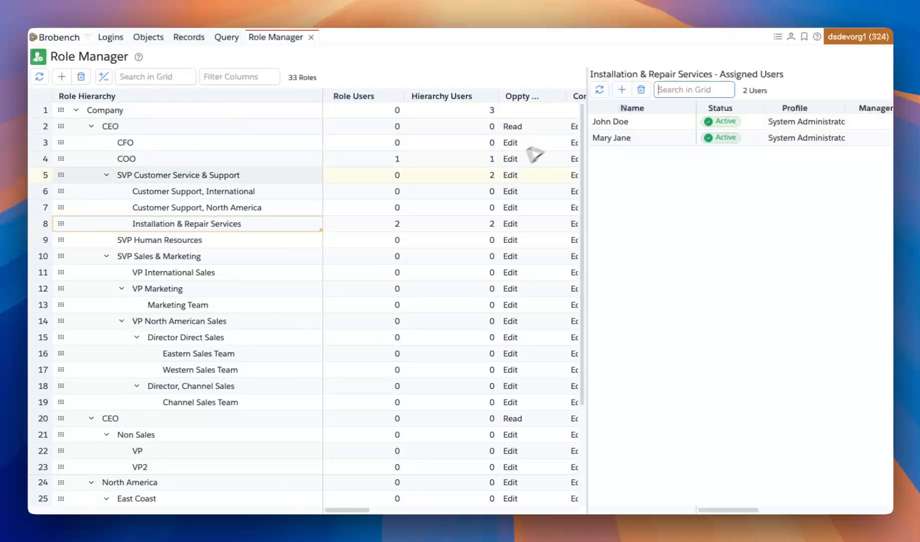
Refresh the role grid and view the assigned users of the first CEO role and SVP Customer Service & Support.
{"action": "left_click", "coordinate": [40, 76]}
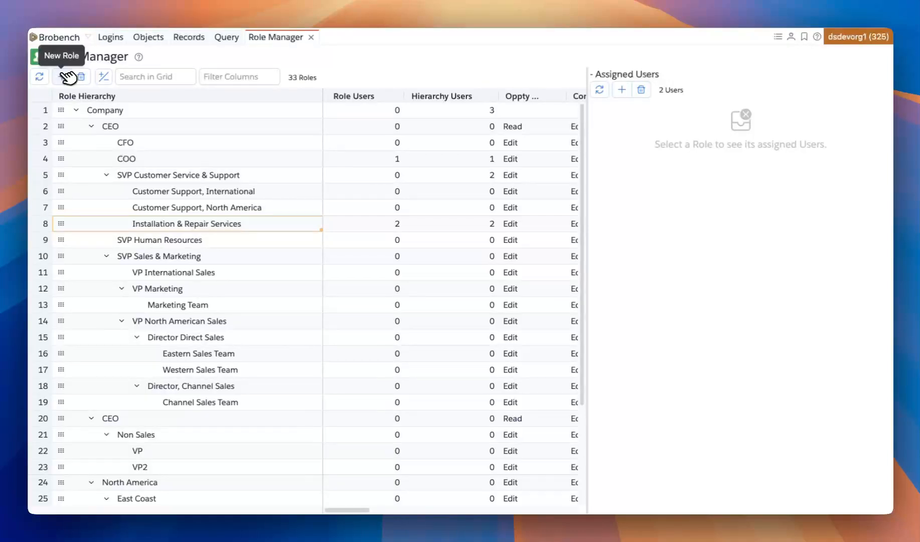
{"action": "left_click", "coordinate": [194, 116]}
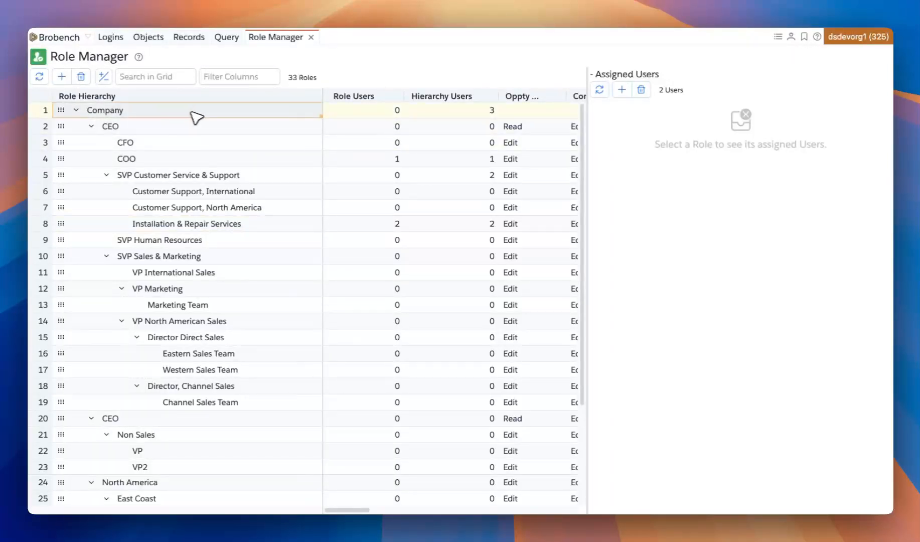
{"action": "right_click", "coordinate": [208, 115]}
{"action": "left_click", "coordinate": [191, 124]}
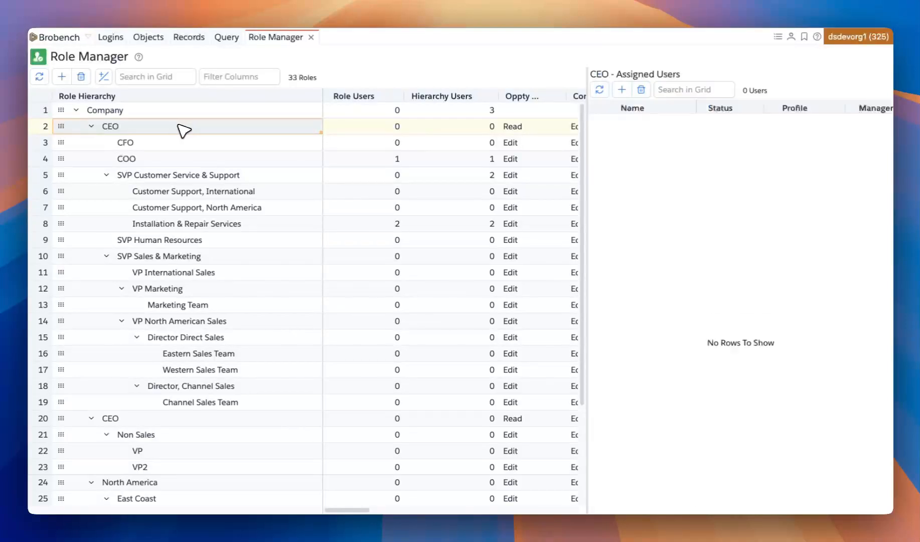
{"action": "left_click", "coordinate": [196, 181]}
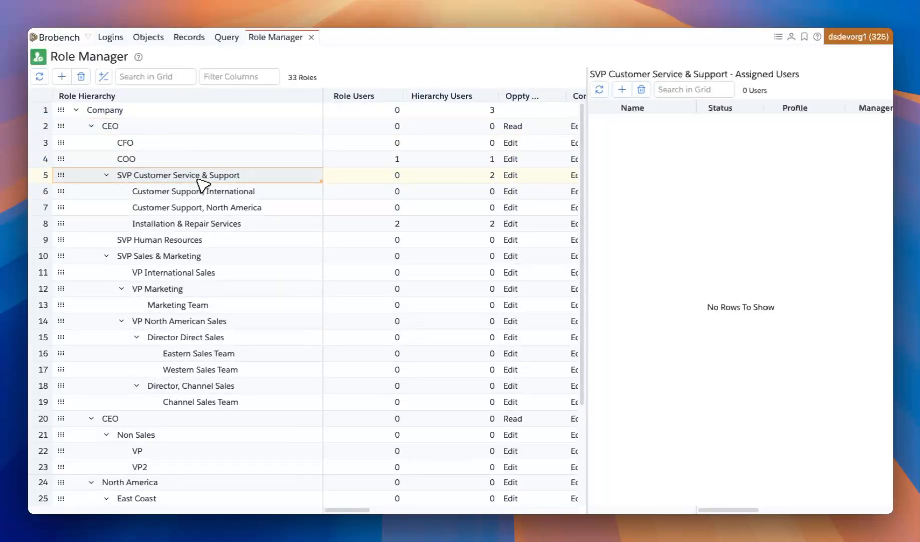
Collapse the SVP Customer Service & Support and SVP Sales & Marketing branches under the first CEO role.
{"action": "left_click", "coordinate": [126, 126]}
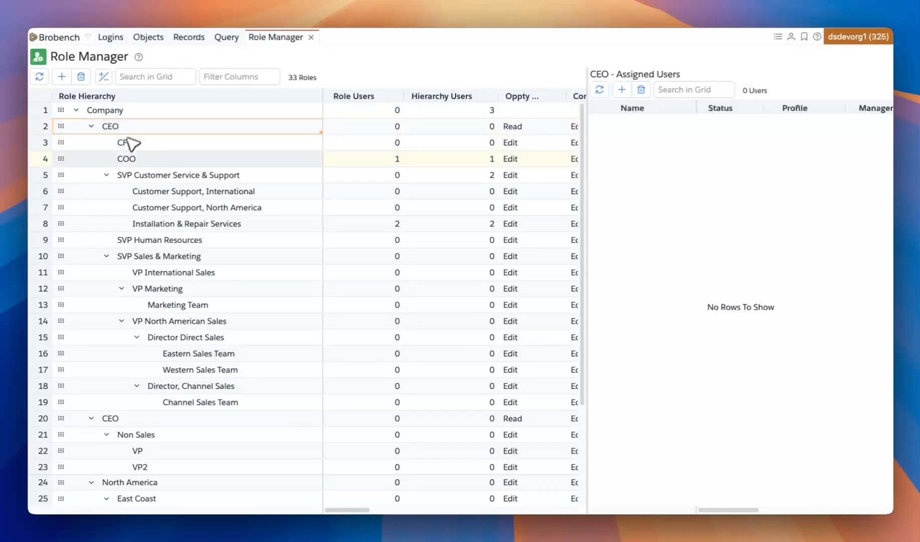
{"action": "left_click", "coordinate": [107, 174]}
{"action": "left_click", "coordinate": [107, 207]}
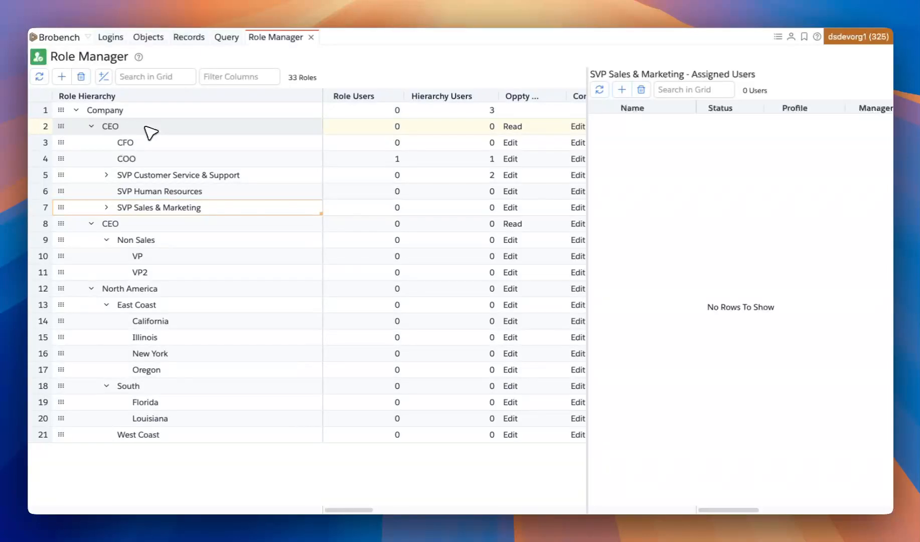
Start a single new role under the first CEO role with name and developer name CSO, leaving the report label blank.
{"action": "left_click", "coordinate": [150, 129]}
{"action": "left_click", "coordinate": [62, 76]}
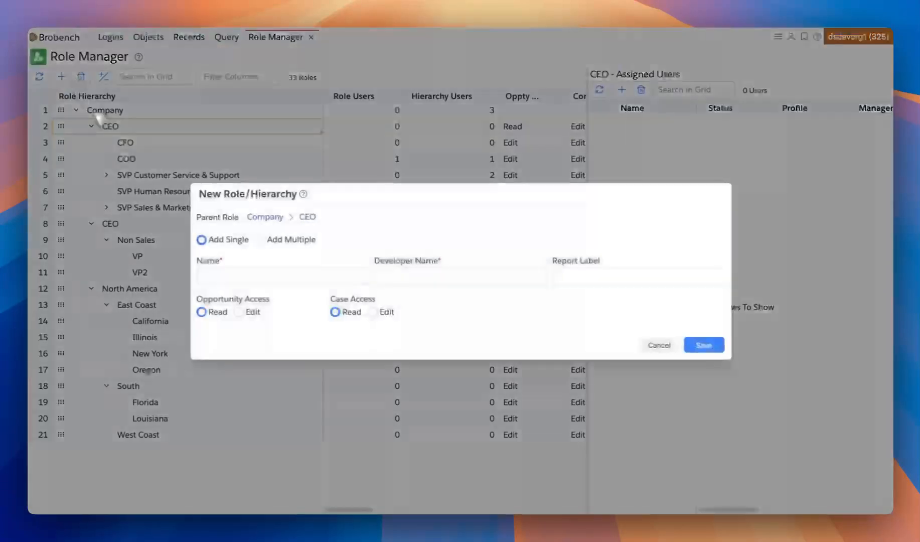
{"action": "left_click", "coordinate": [244, 277]}
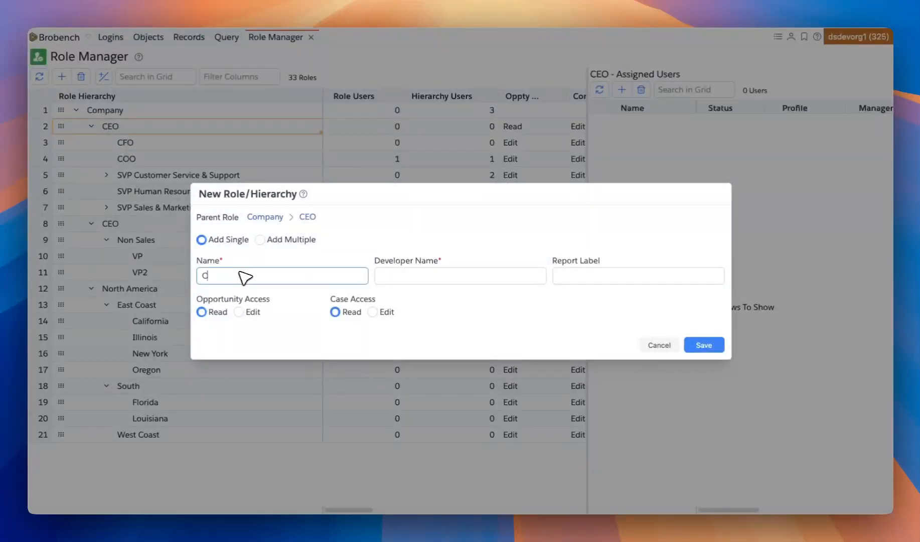
{"action": "key", "text": "Tab"}
{"action": "type", "text": "CSO"}
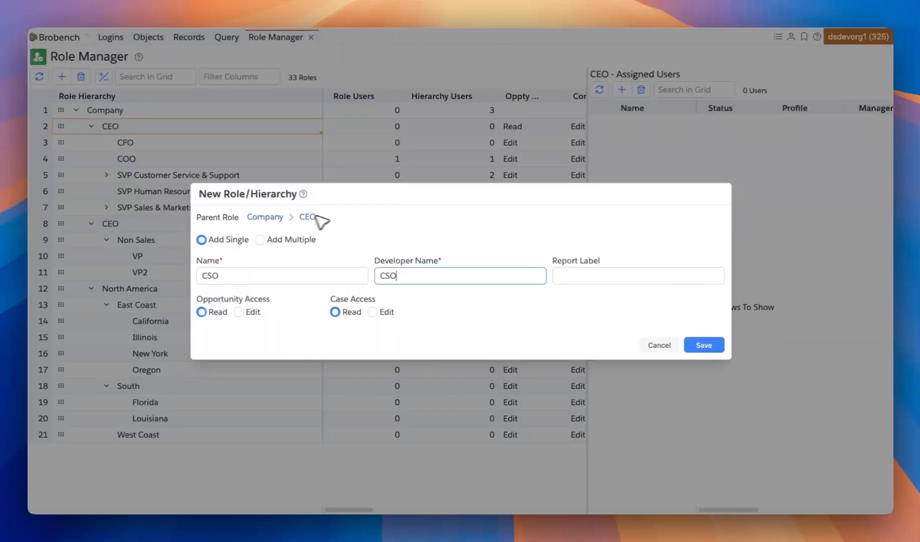
{"action": "left_click", "coordinate": [298, 274]}
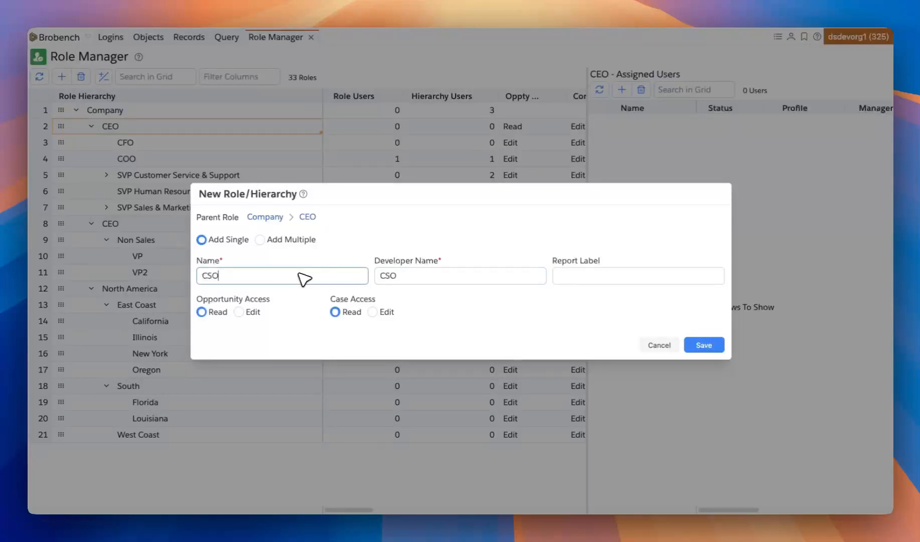
{"action": "left_click", "coordinate": [438, 276]}
{"action": "left_click", "coordinate": [572, 275]}
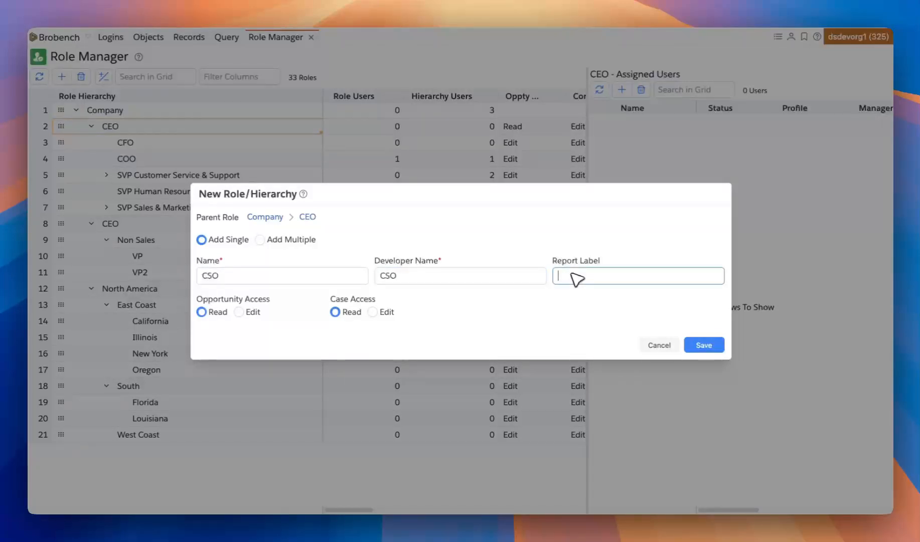
{"action": "left_click", "coordinate": [562, 248]}
Set the new role's Opportunity Access and Case Access to Edit, and save the role.
{"action": "left_click", "coordinate": [245, 313]}
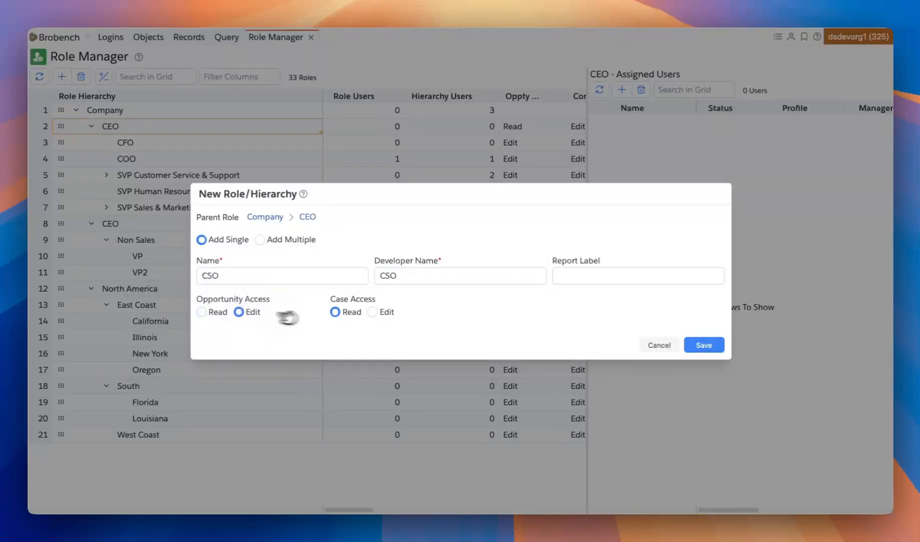
{"action": "left_click", "coordinate": [393, 312]}
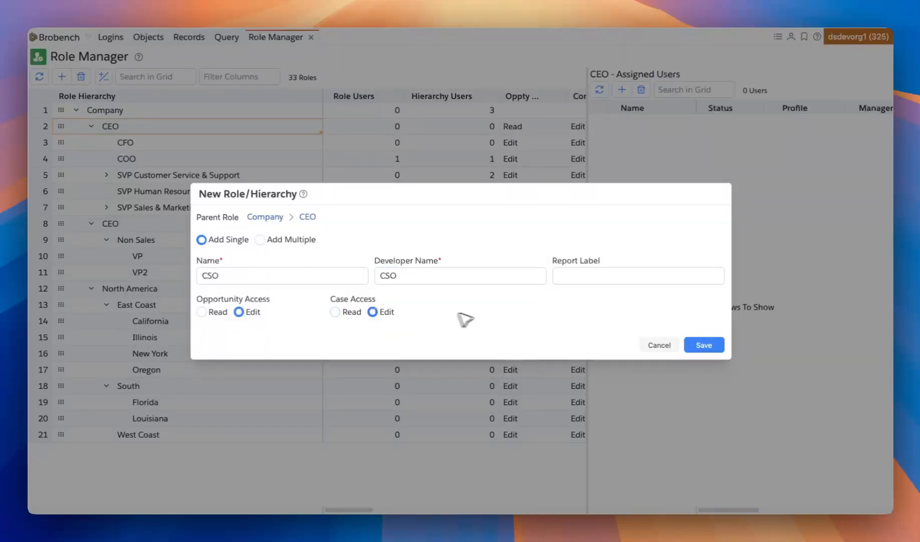
{"action": "left_click", "coordinate": [707, 346]}
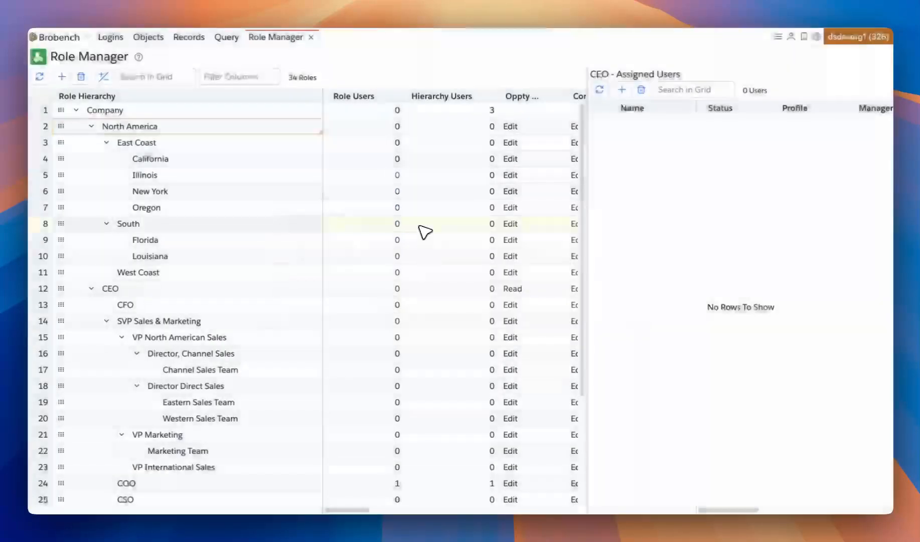
Sort the role hierarchy by name in ascending order, and look through the roles from CFO down to West Coast.
{"action": "left_click", "coordinate": [156, 98]}
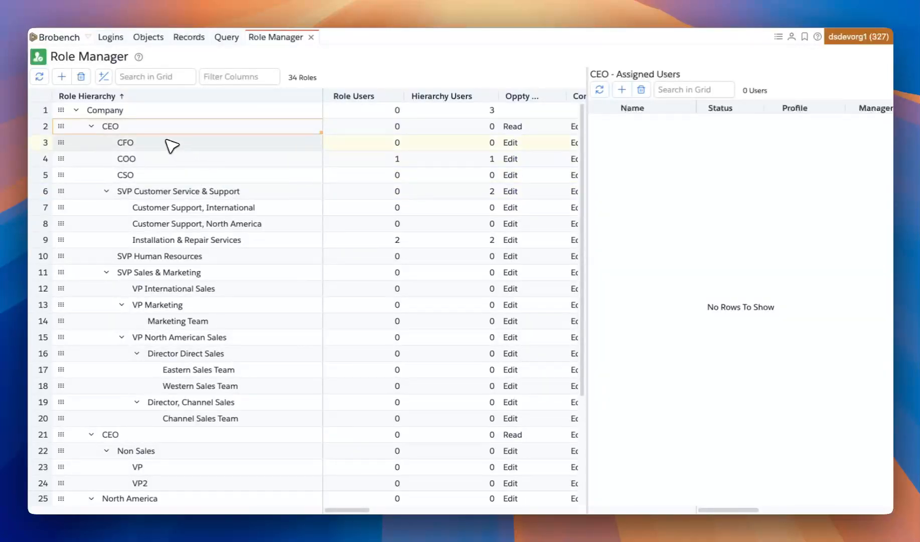
{"action": "left_click", "coordinate": [148, 147]}
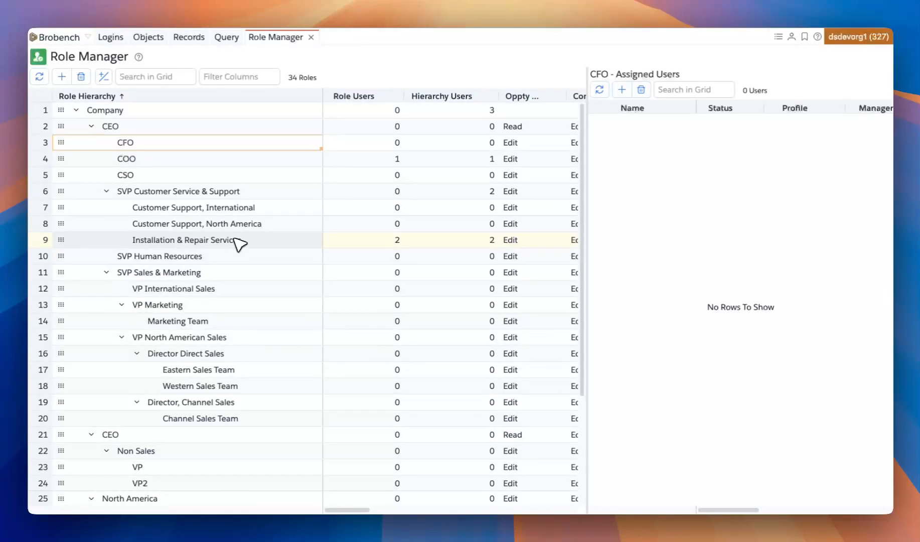
{"action": "scroll", "coordinate": [236, 243], "scroll_direction": "down", "scroll_amount": 5}
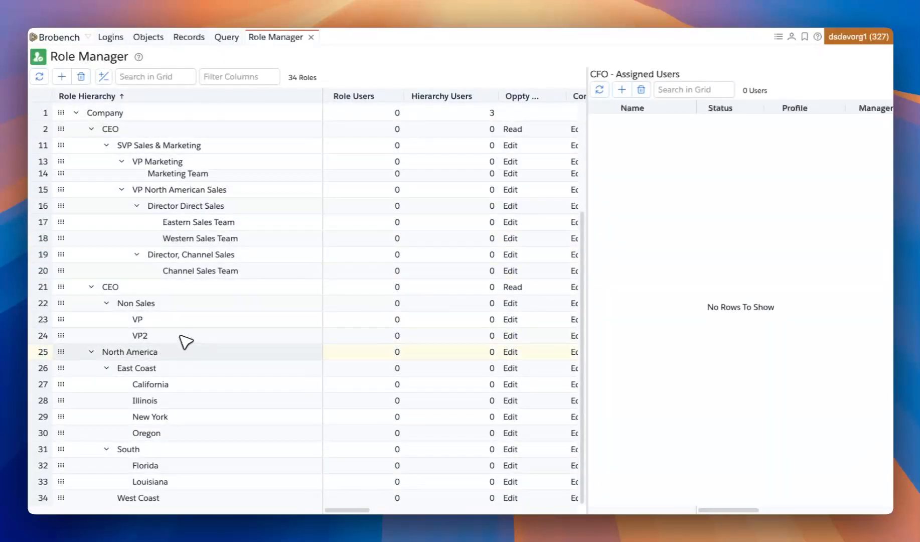
{"action": "scroll", "coordinate": [168, 280], "scroll_direction": "up", "scroll_amount": 5}
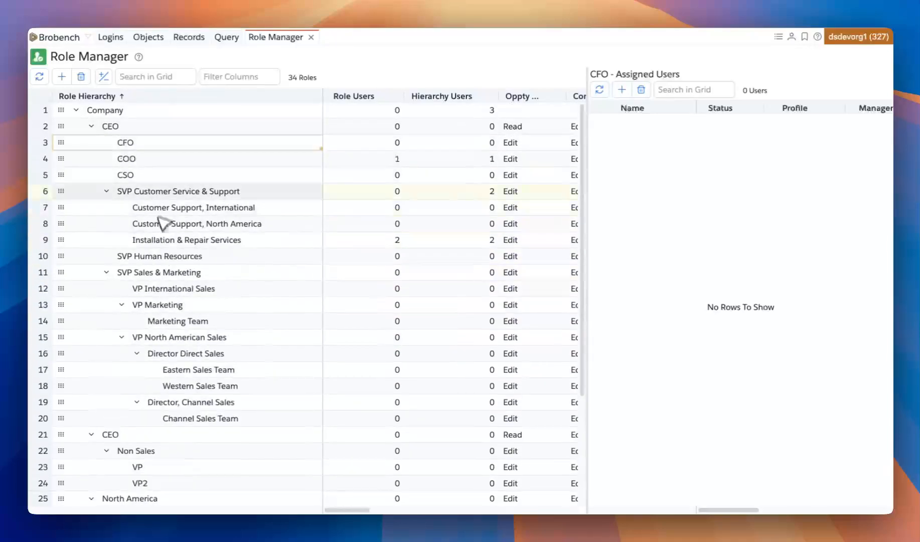
{"action": "scroll", "coordinate": [198, 316], "scroll_direction": "down", "scroll_amount": 5}
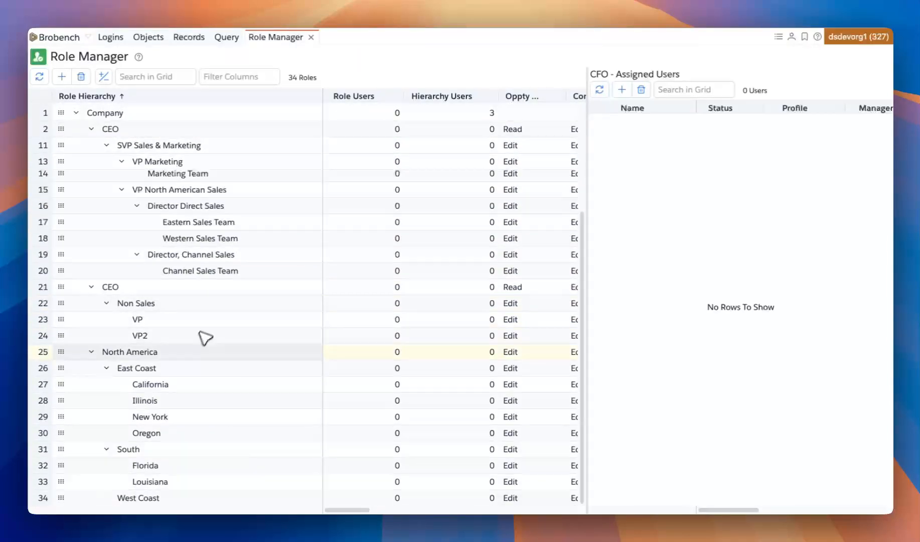
Collapse the East Coast and South branches under North America, then view West Coast's assigned users and expand South again.
{"action": "left_click", "coordinate": [108, 369]}
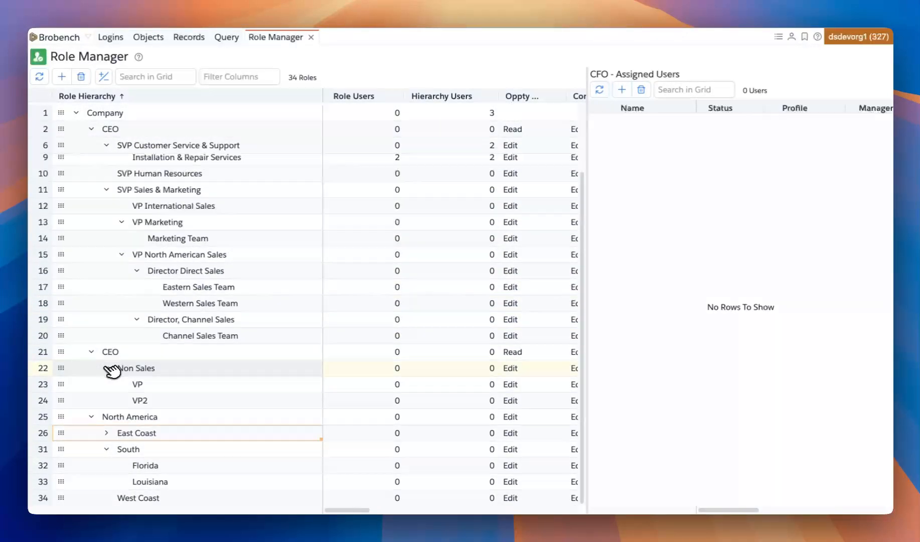
{"action": "left_click", "coordinate": [107, 455]}
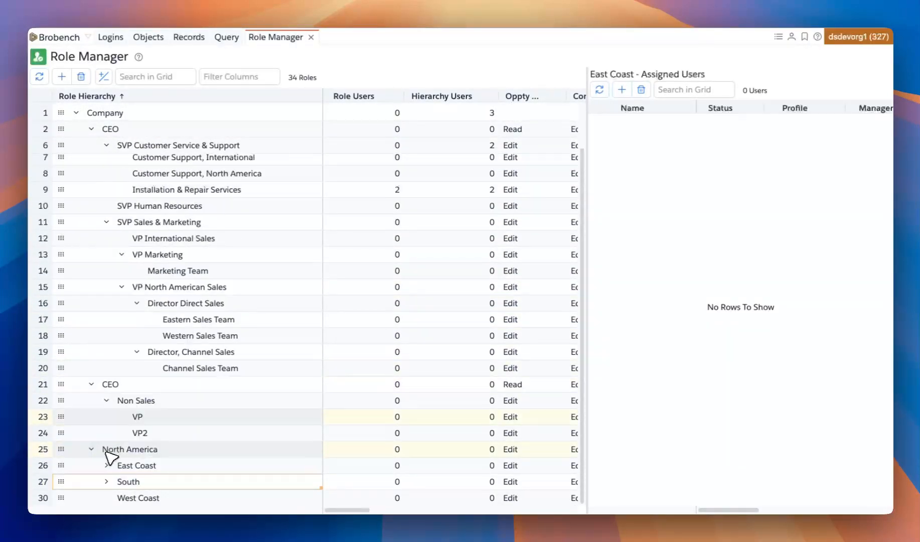
{"action": "left_click", "coordinate": [134, 498]}
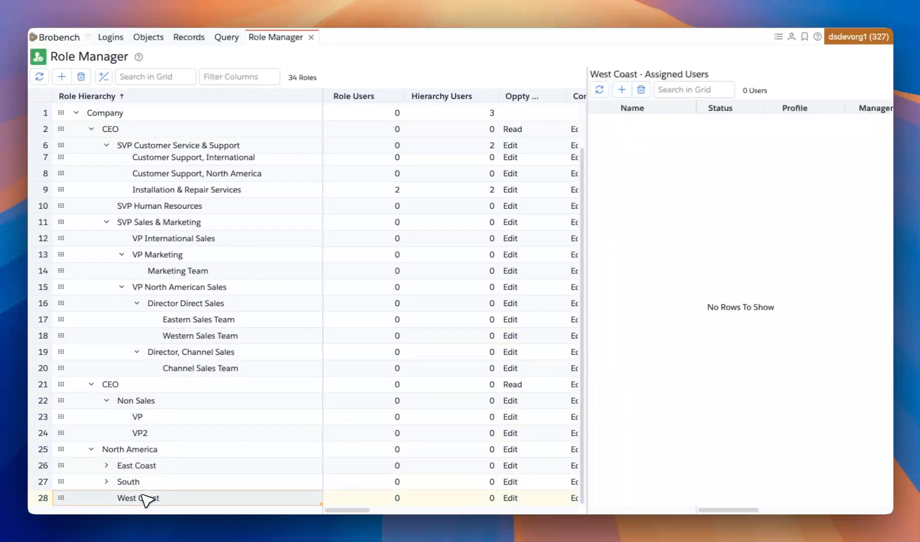
{"action": "left_click", "coordinate": [115, 482]}
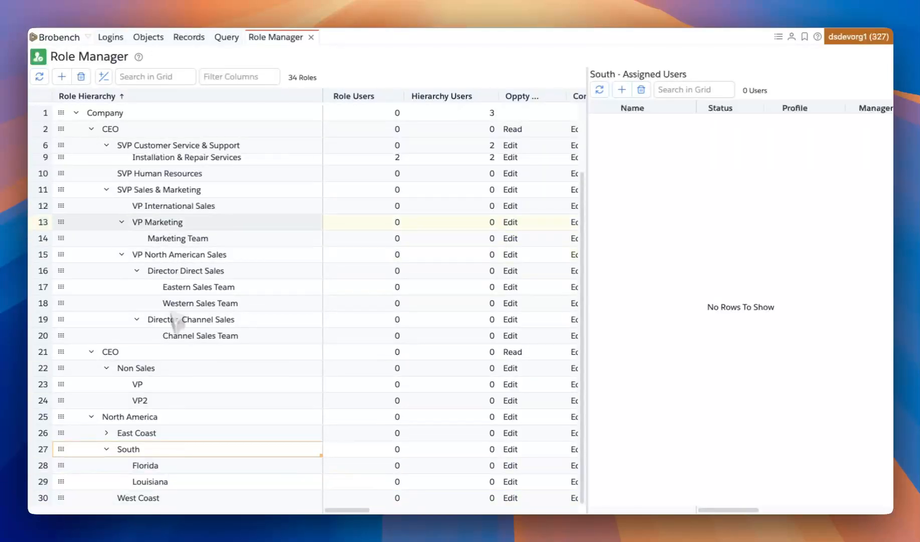
Collapse both CEO branches under Company so the North America branch is in view.
{"action": "scroll", "coordinate": [145, 261], "scroll_direction": "down", "scroll_amount": 2}
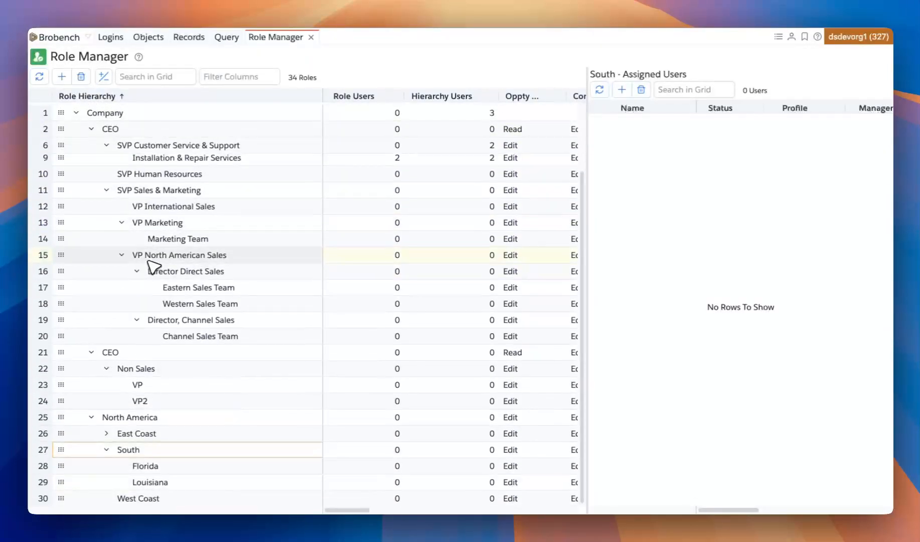
{"action": "scroll", "coordinate": [159, 351], "scroll_direction": "up", "scroll_amount": 2}
{"action": "left_click", "coordinate": [91, 126]}
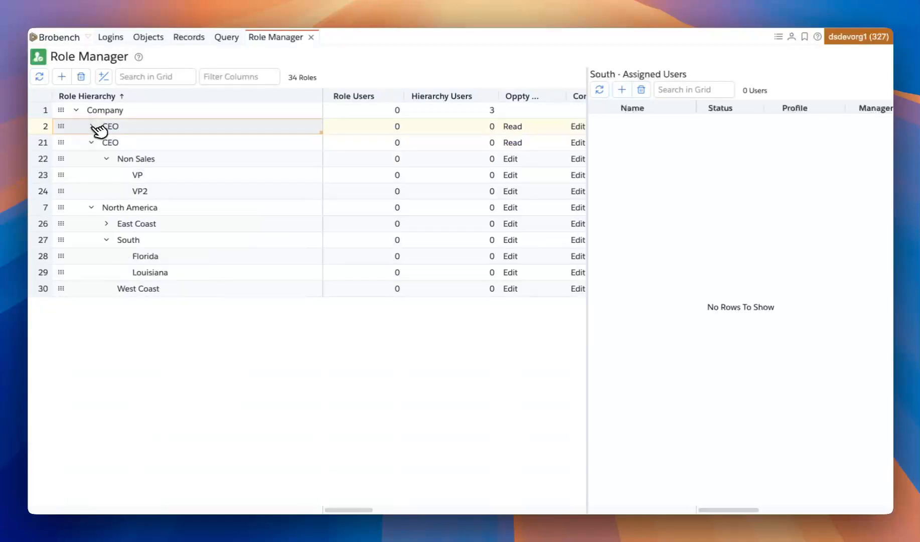
{"action": "left_click", "coordinate": [92, 142]}
{"action": "left_click", "coordinate": [92, 158]}
{"action": "double_click", "coordinate": [99, 159]}
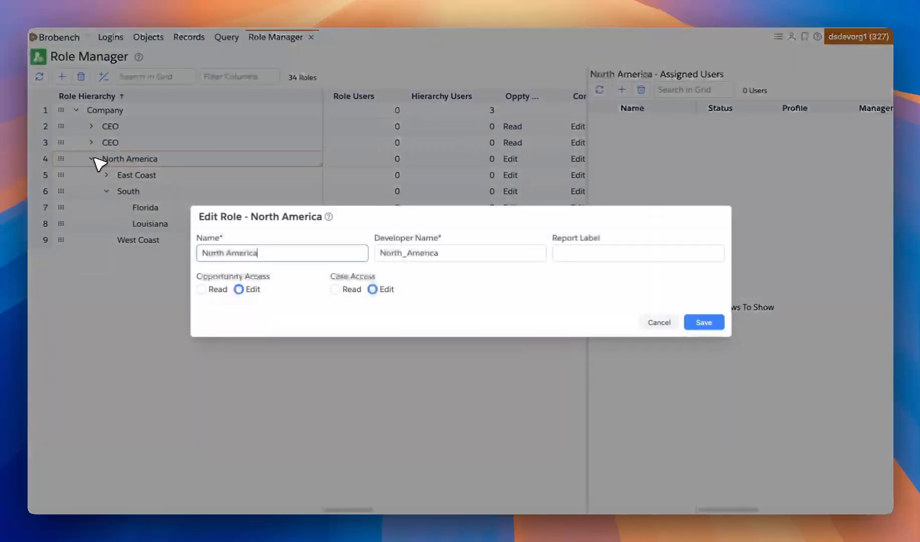
{"action": "left_click", "coordinate": [658, 323]}
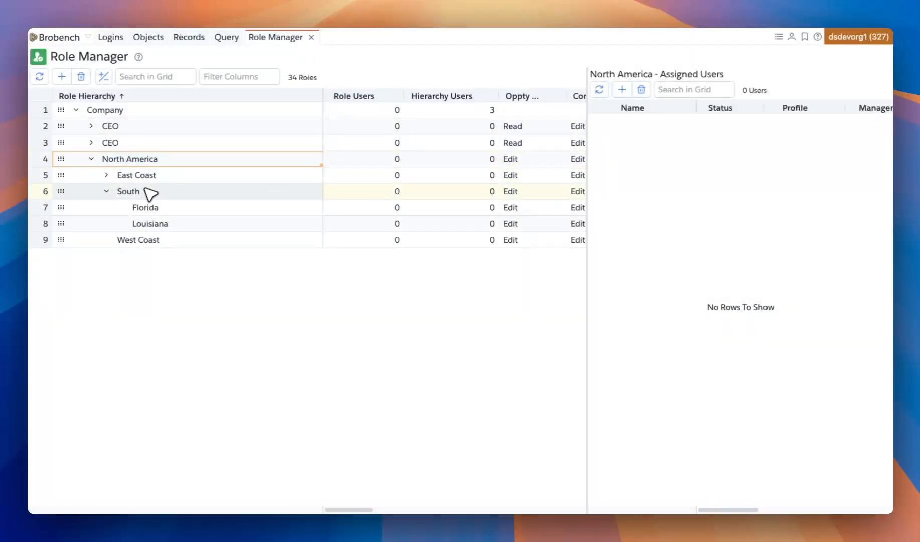
{"action": "left_click", "coordinate": [61, 77]}
{"action": "left_click", "coordinate": [263, 239]}
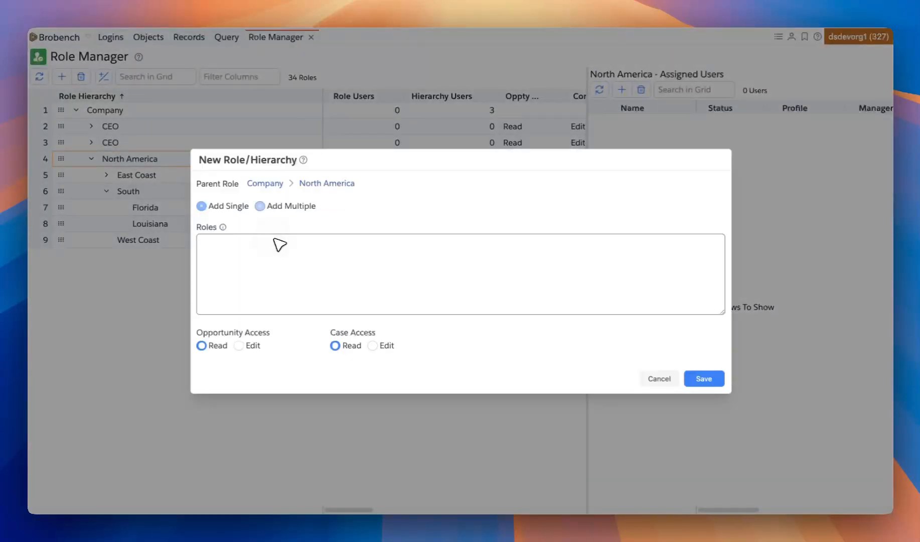
{"action": "left_click", "coordinate": [285, 259]}
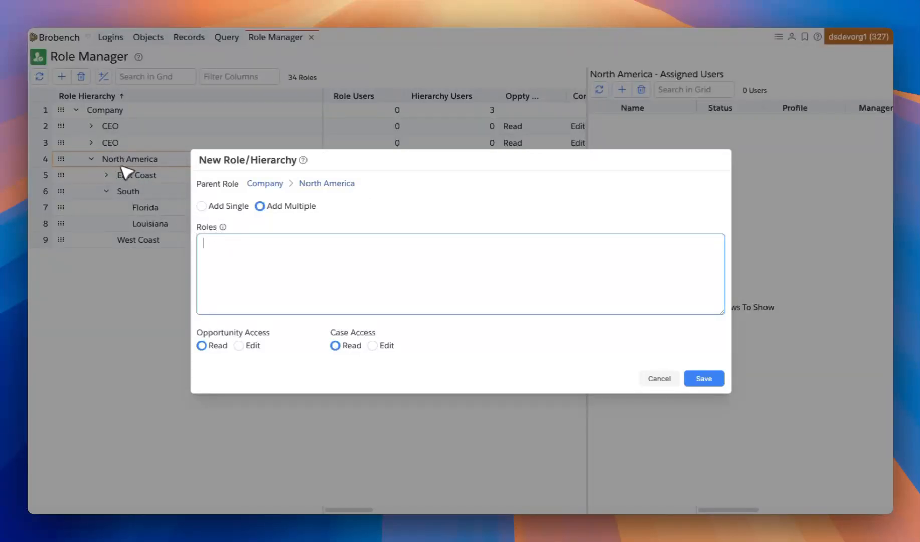
{"action": "left_click", "coordinate": [658, 378]}
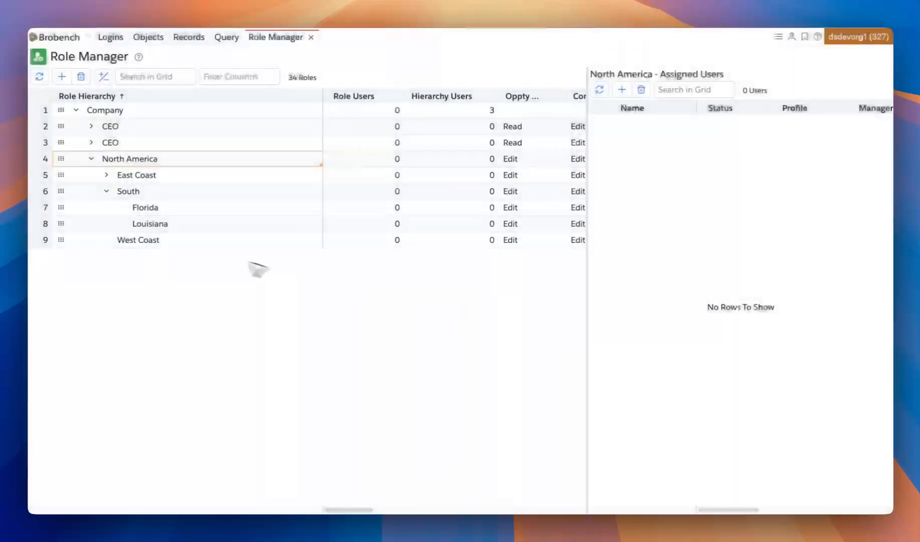
{"action": "left_click", "coordinate": [153, 241]}
{"action": "left_click", "coordinate": [62, 76]}
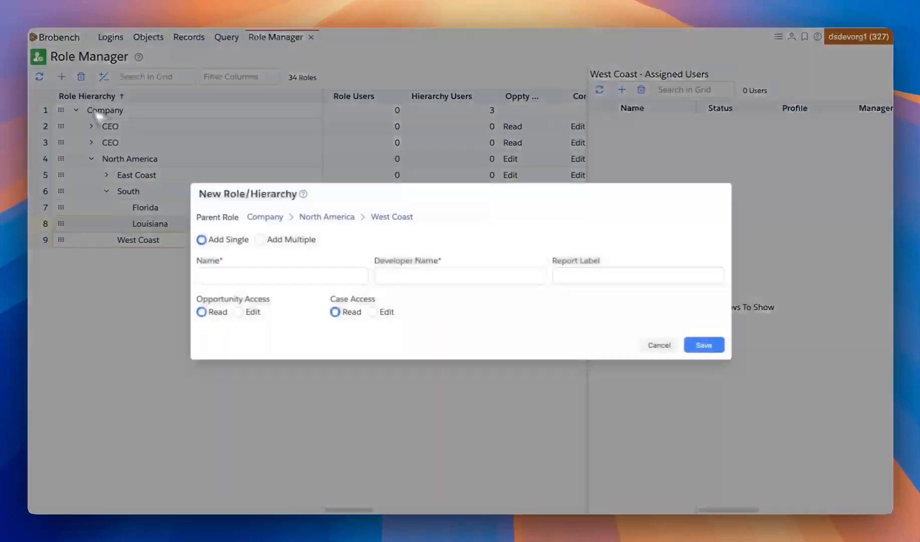
{"action": "left_click", "coordinate": [300, 241]}
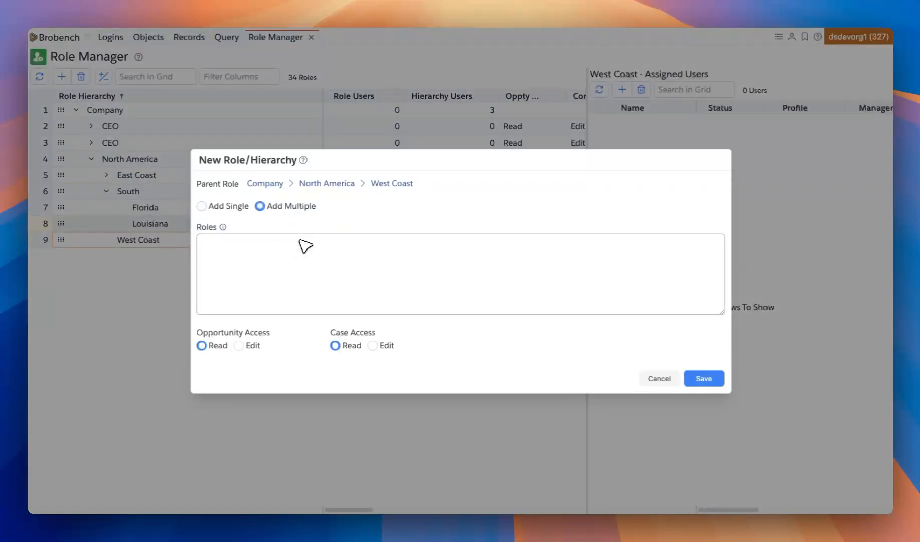
{"action": "left_click", "coordinate": [648, 382]}
Start adding multiple roles with Company as parent, and enter North America/West Coast/California as the first role path.
{"action": "left_click", "coordinate": [198, 111]}
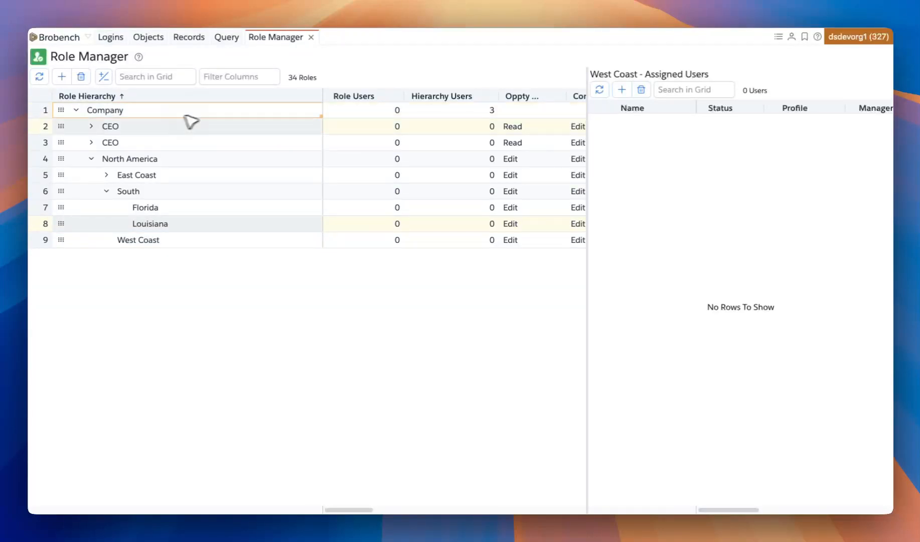
{"action": "left_click", "coordinate": [62, 77]}
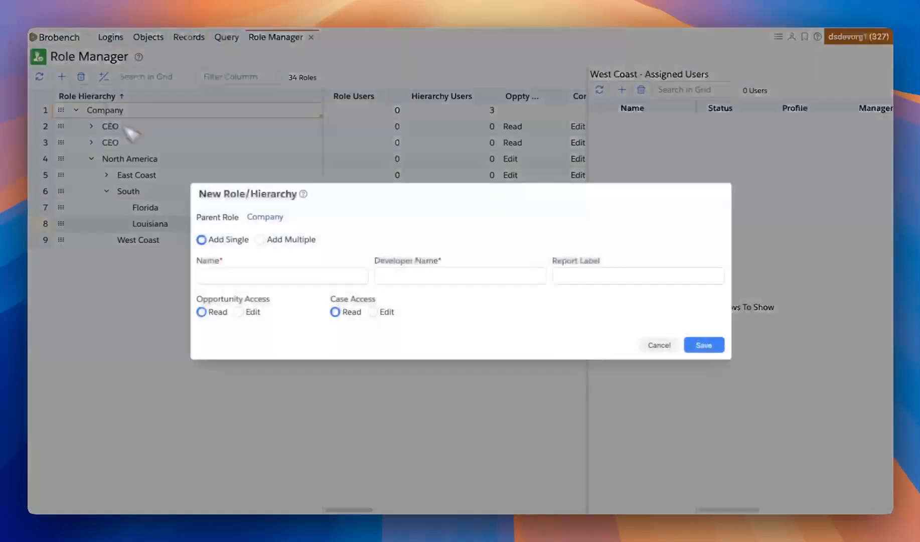
{"action": "left_click", "coordinate": [275, 241]}
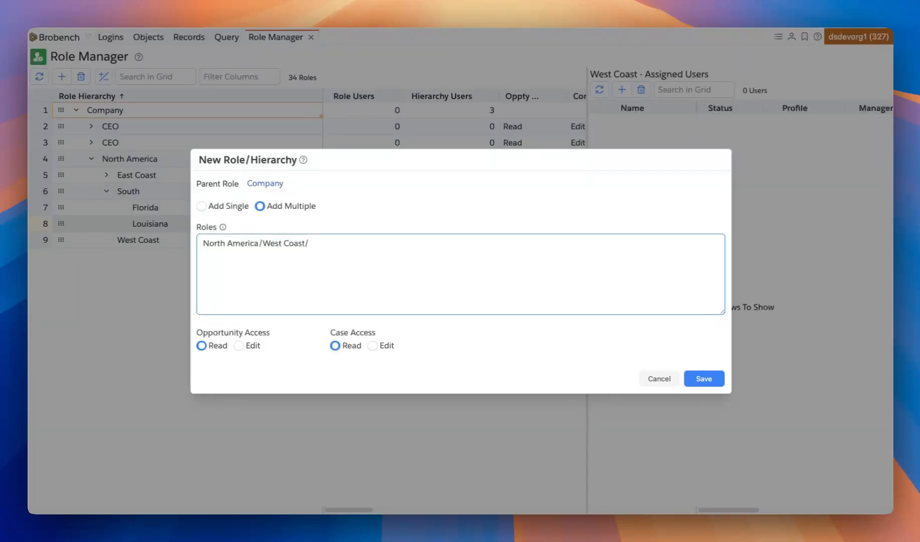
{"action": "key", "text": "super+a"}
{"action": "key", "text": "super+c"}
{"action": "key", "text": "Right"}
{"action": "type", "text": "Califo"}
Add the role paths North America/West Coast/Oregon and North America/West Coast/Washington on separate lines.
{"action": "key", "text": "super+v"}
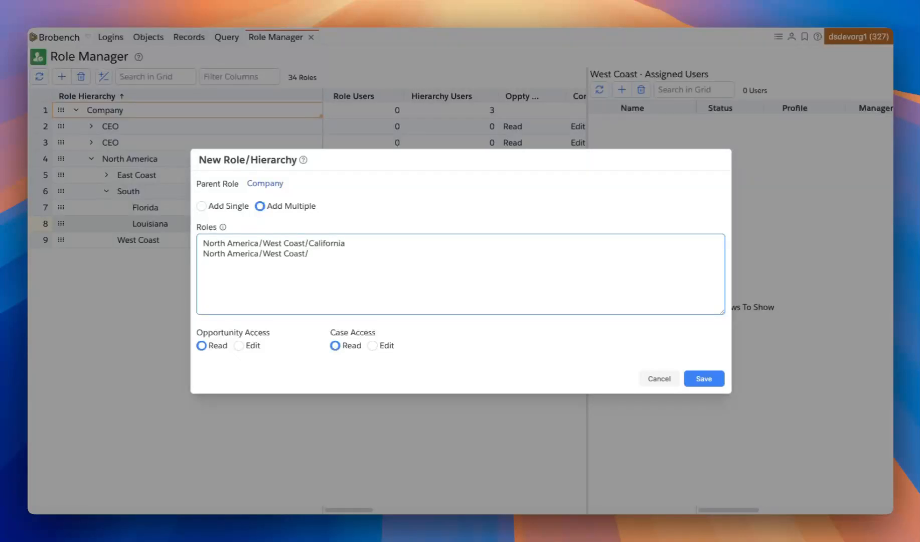
{"action": "type", "text": "Oregon"}
{"action": "key", "text": "Return"}
{"action": "key", "text": "super+v"}
{"action": "type", "text": "Washint"}
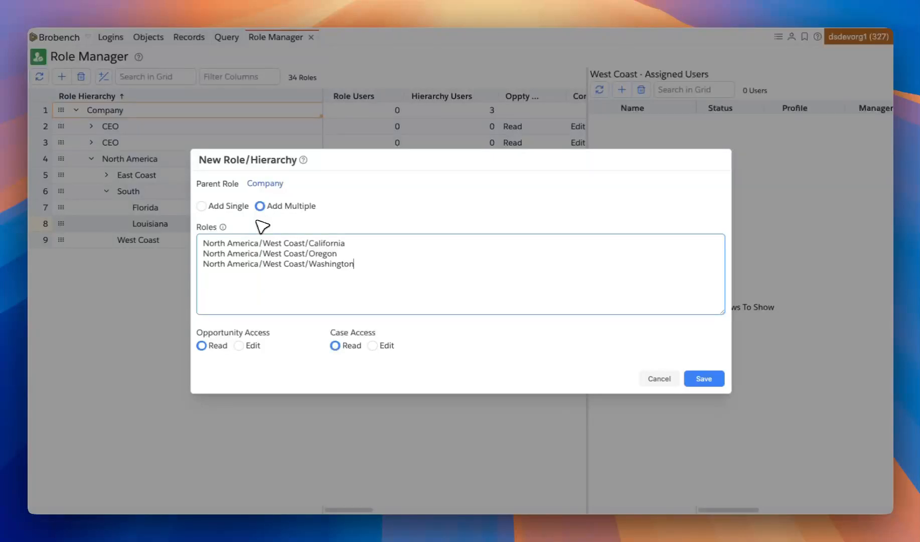
{"action": "left_click_drag", "start_coordinate": [204, 244], "coordinate": [260, 244]}
{"action": "left_click", "coordinate": [259, 244]}
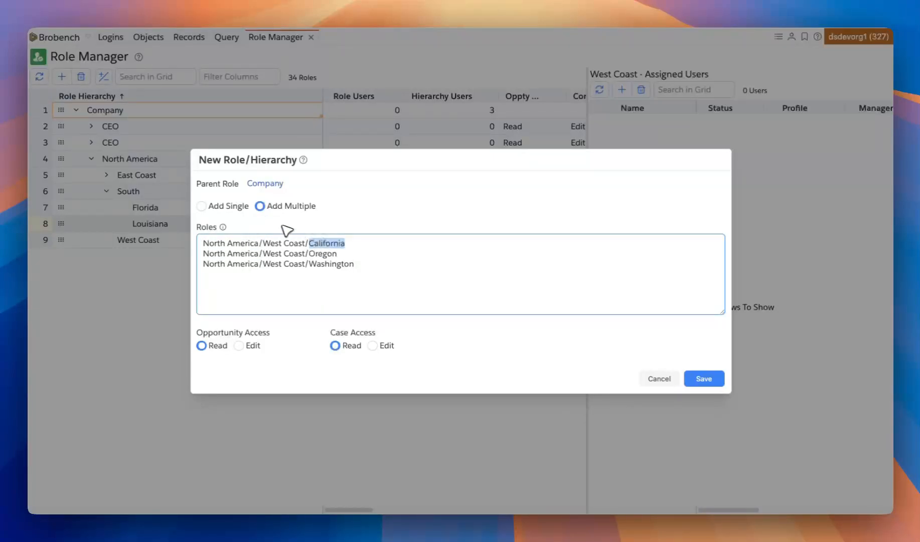
{"action": "left_click_drag", "start_coordinate": [378, 269], "coordinate": [203, 243]}
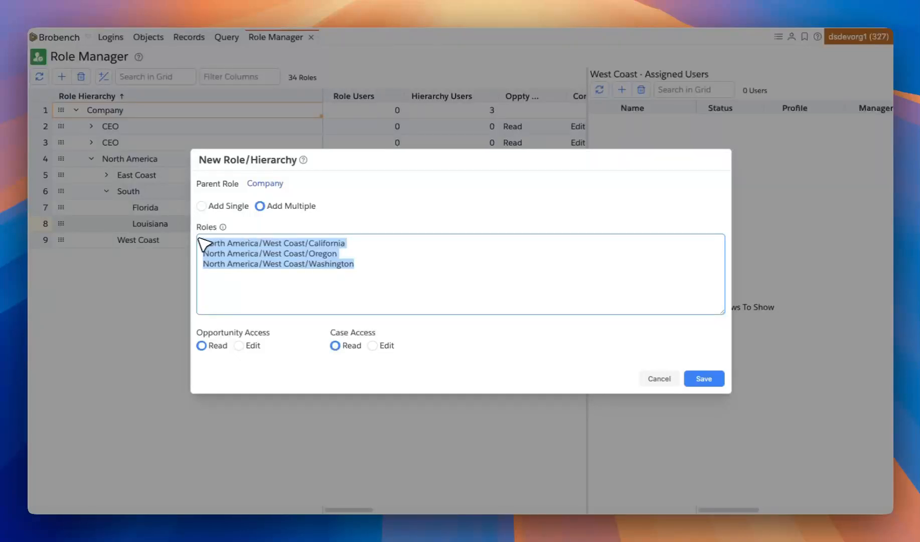
{"action": "left_click", "coordinate": [338, 192]}
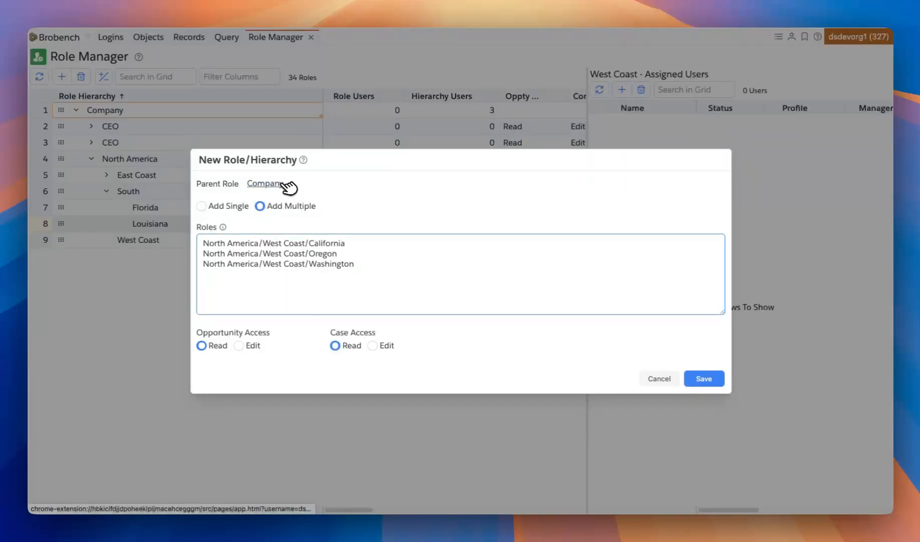
Remove the North America/ prefix from the California role path, and undo that removal.
{"action": "left_click_drag", "start_coordinate": [264, 243], "coordinate": [210, 245]}
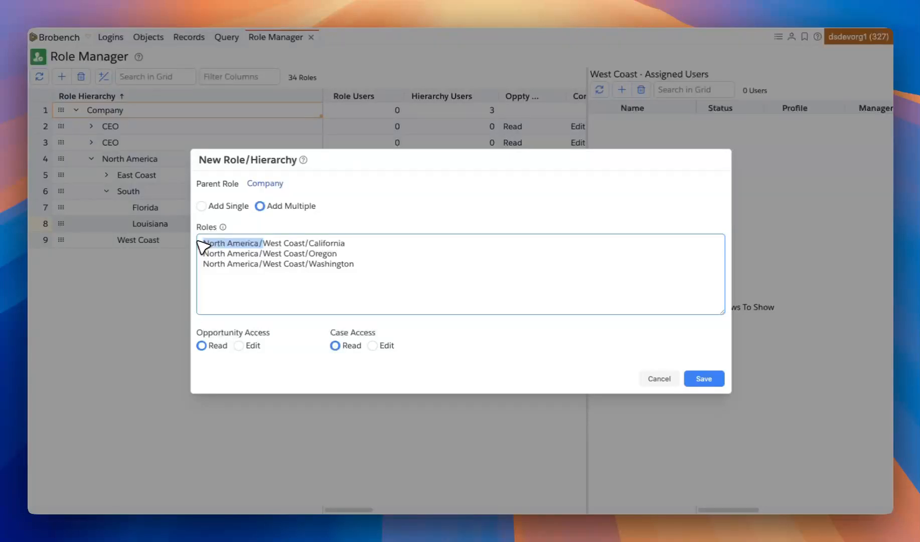
{"action": "key", "text": "BackSpace"}
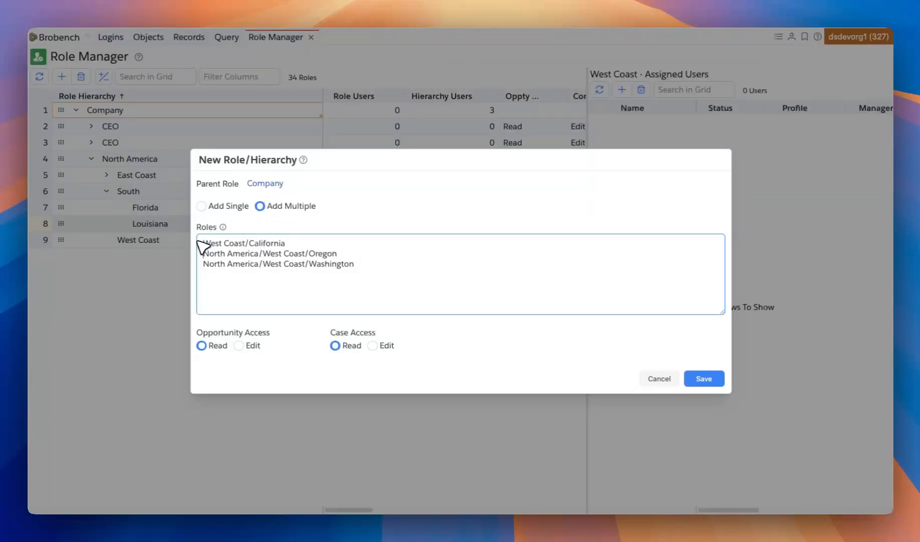
{"action": "key", "text": "super+z"}
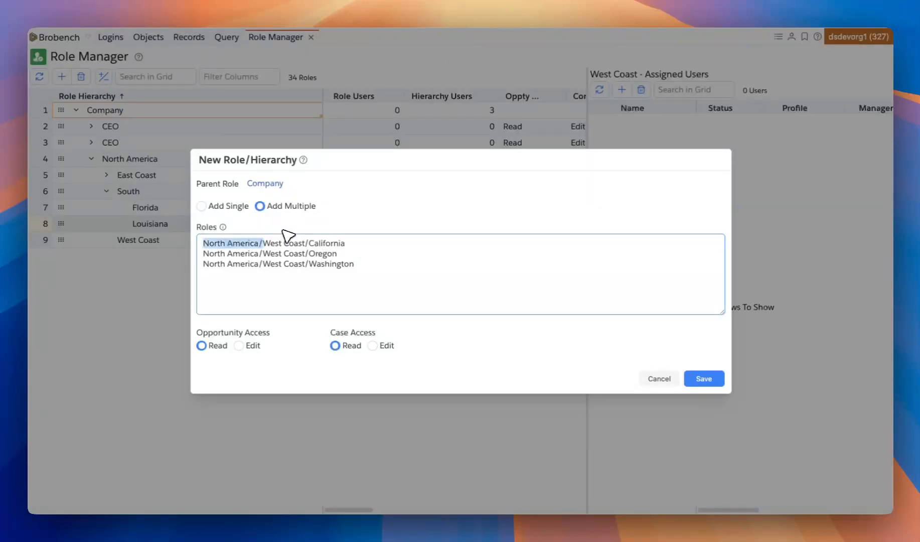
{"action": "left_click", "coordinate": [255, 242]}
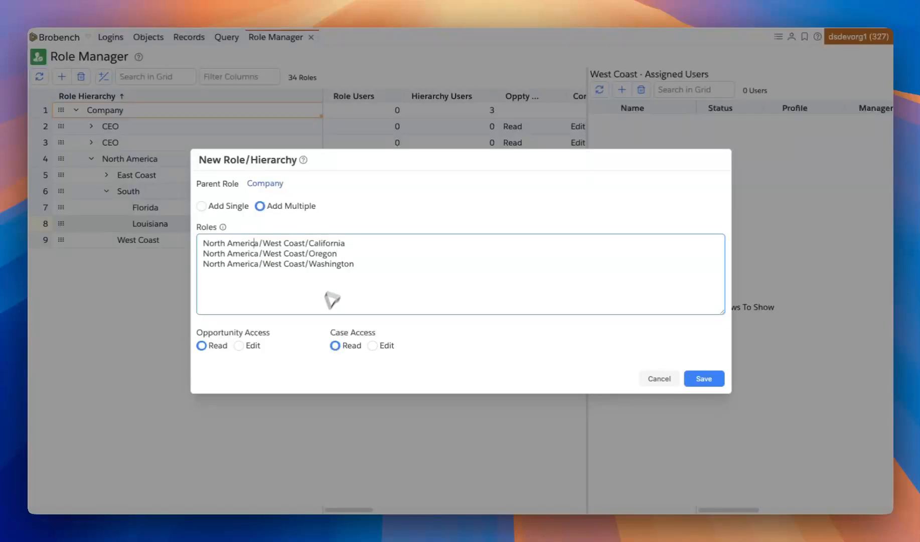
Save the three West Coast roles with Opportunity Access and Case Access set to Edit, and refresh the role hierarchy.
{"action": "left_click", "coordinate": [252, 346]}
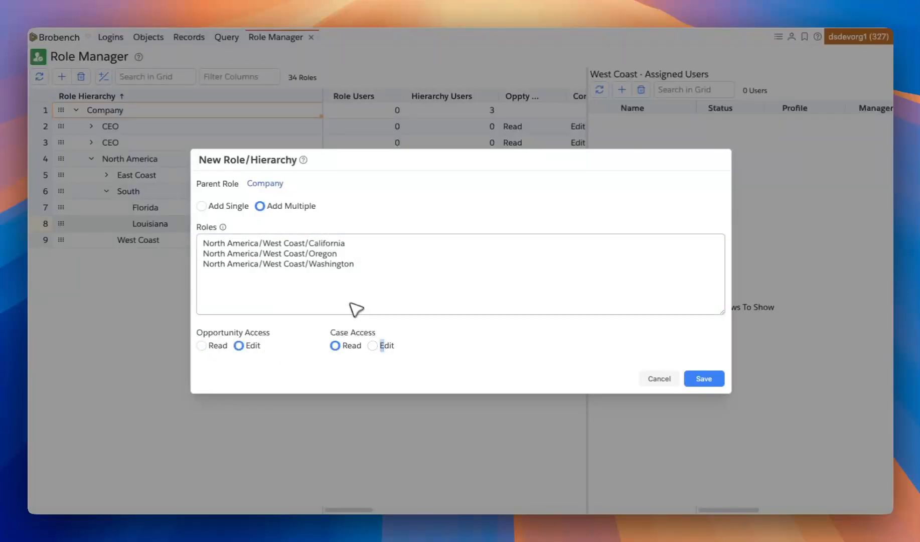
{"action": "left_click", "coordinate": [381, 345]}
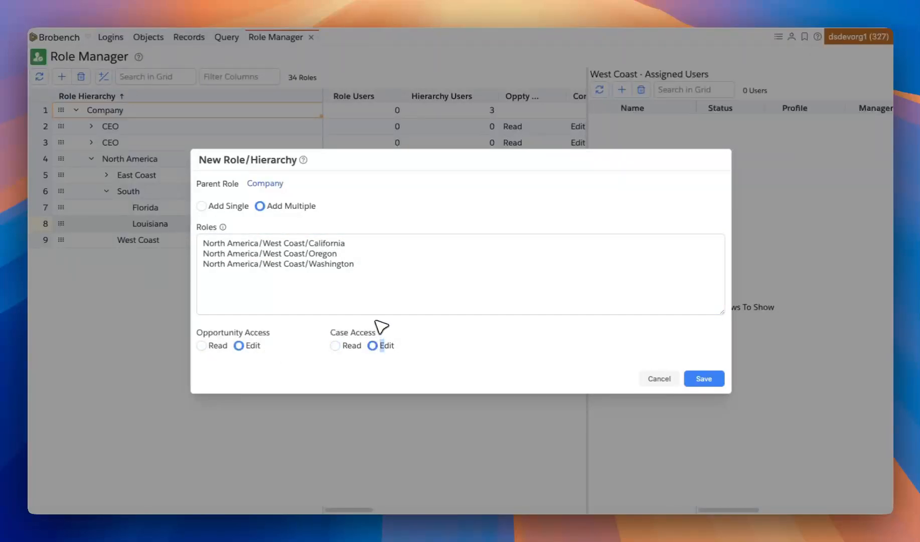
{"action": "left_click", "coordinate": [342, 278]}
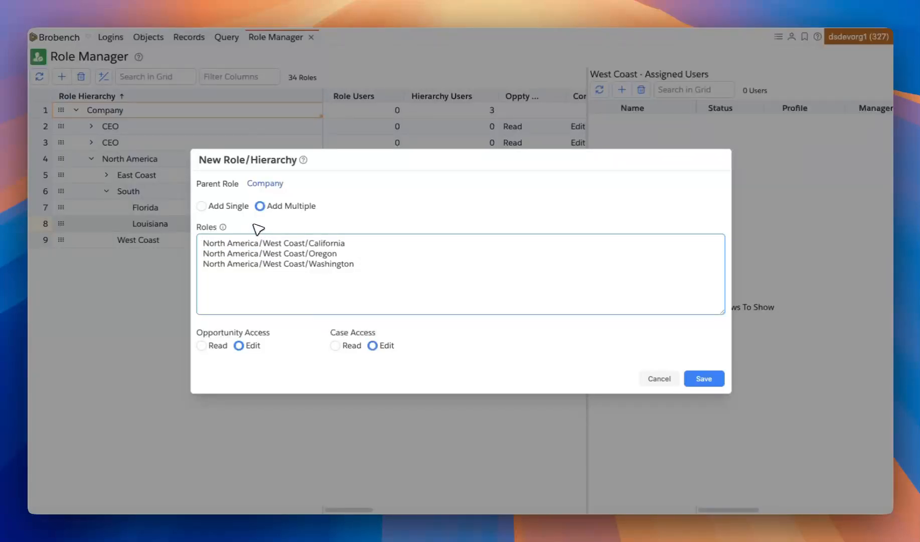
{"action": "left_click", "coordinate": [294, 254]}
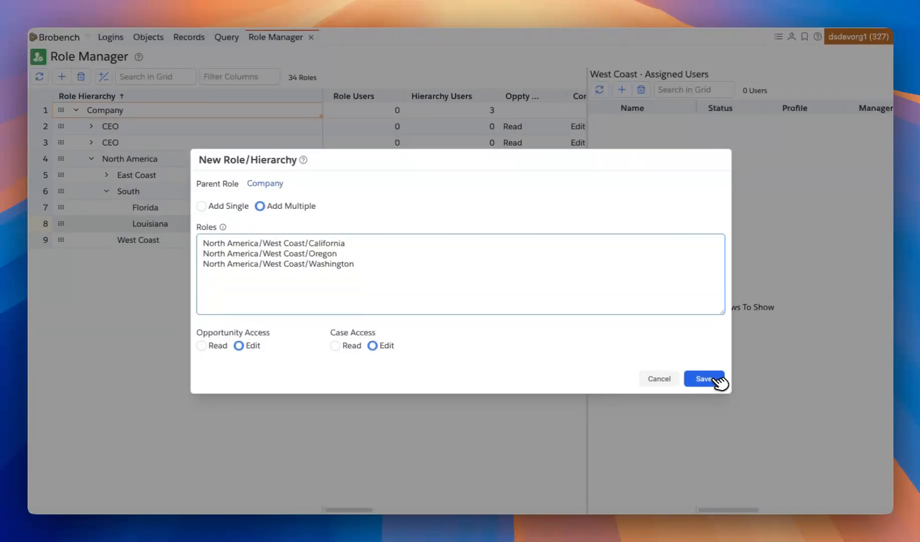
{"action": "left_click", "coordinate": [713, 378]}
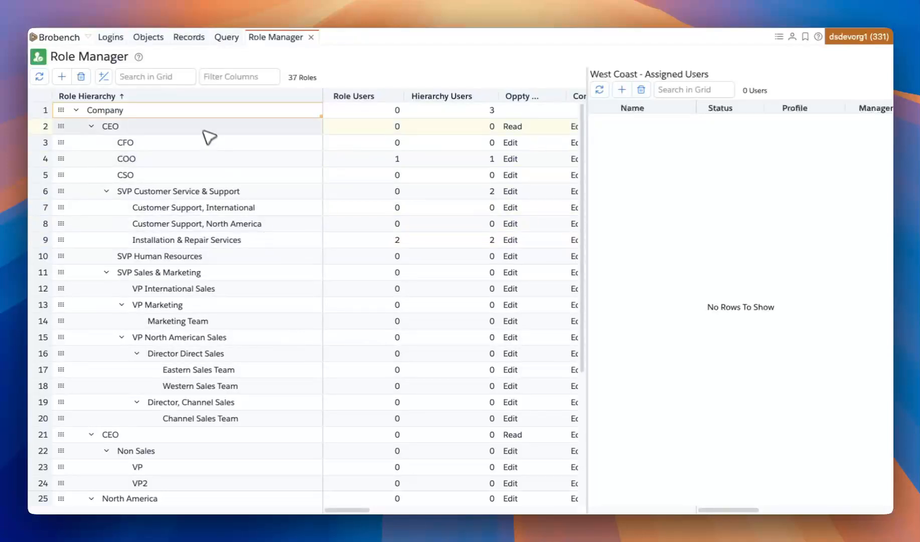
{"action": "scroll", "coordinate": [223, 196], "scroll_direction": "down", "scroll_amount": 4}
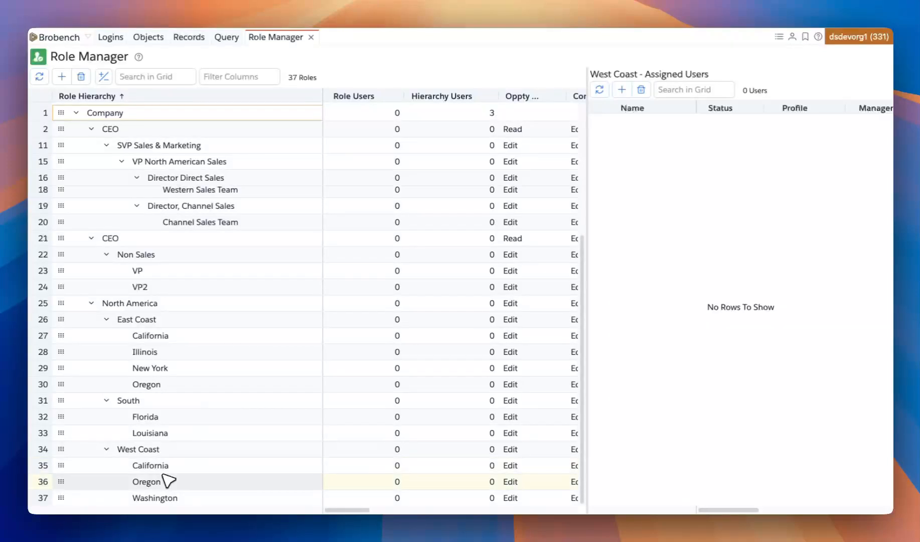
{"action": "left_click", "coordinate": [39, 76]}
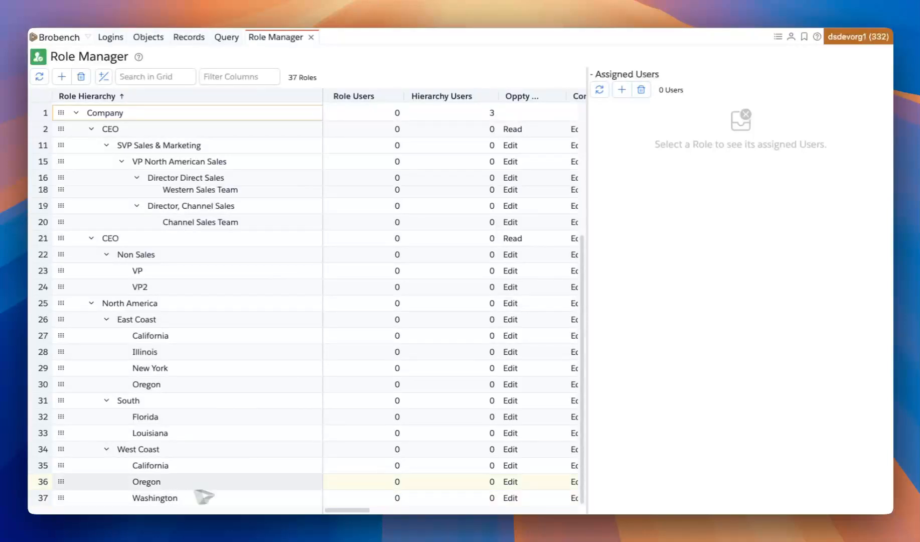
{"action": "left_click", "coordinate": [62, 76]}
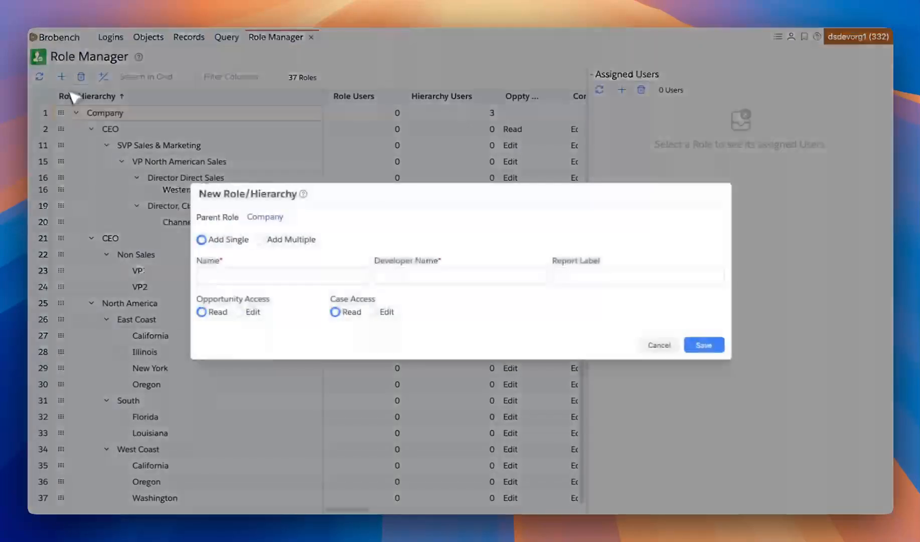
{"action": "left_click", "coordinate": [301, 238]}
{"action": "left_click", "coordinate": [284, 271]}
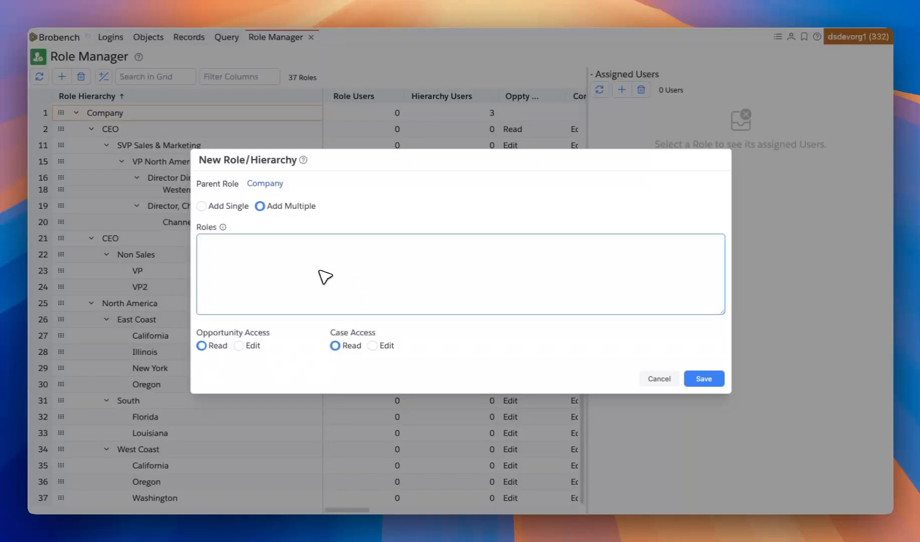
{"action": "left_click", "coordinate": [655, 381]}
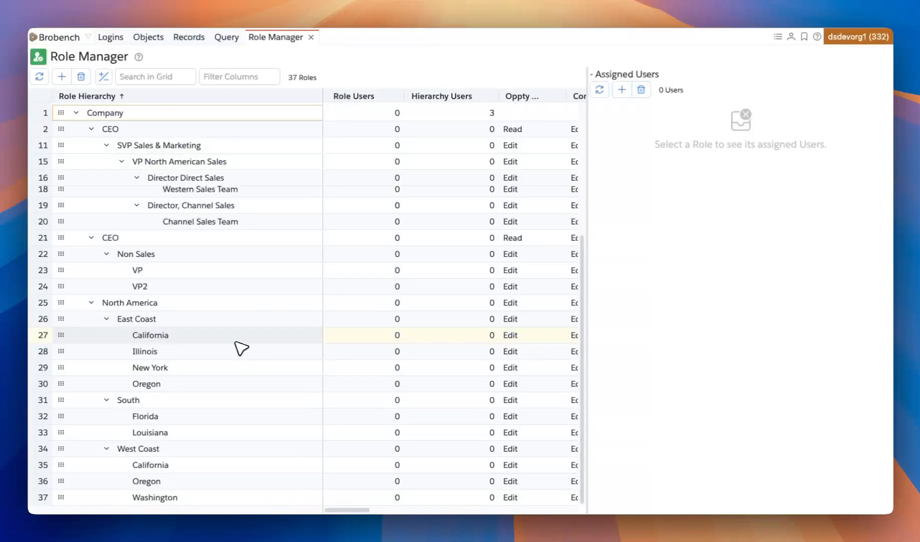
Inspect the developer name of the California role under West Coast, and close its details without saving.
{"action": "double_click", "coordinate": [171, 465]}
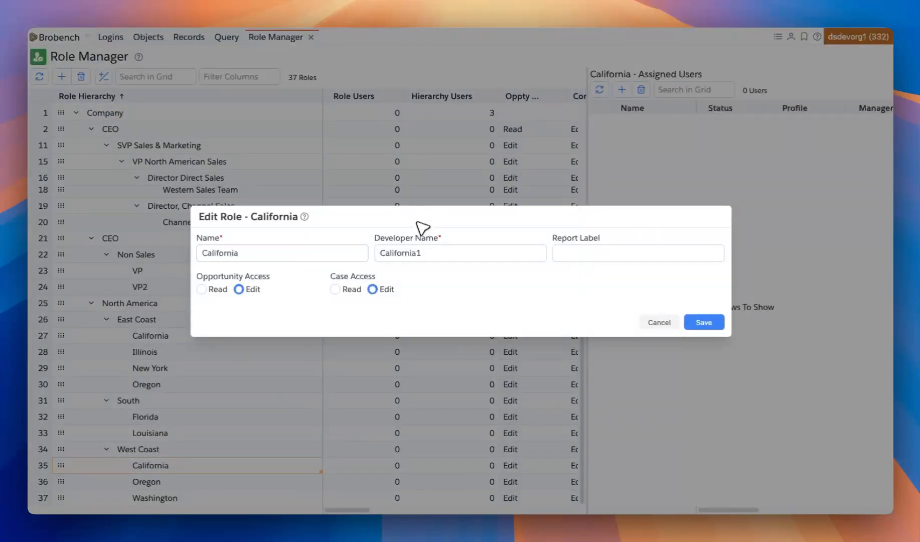
{"action": "left_click", "coordinate": [436, 252]}
{"action": "double_click", "coordinate": [437, 254]}
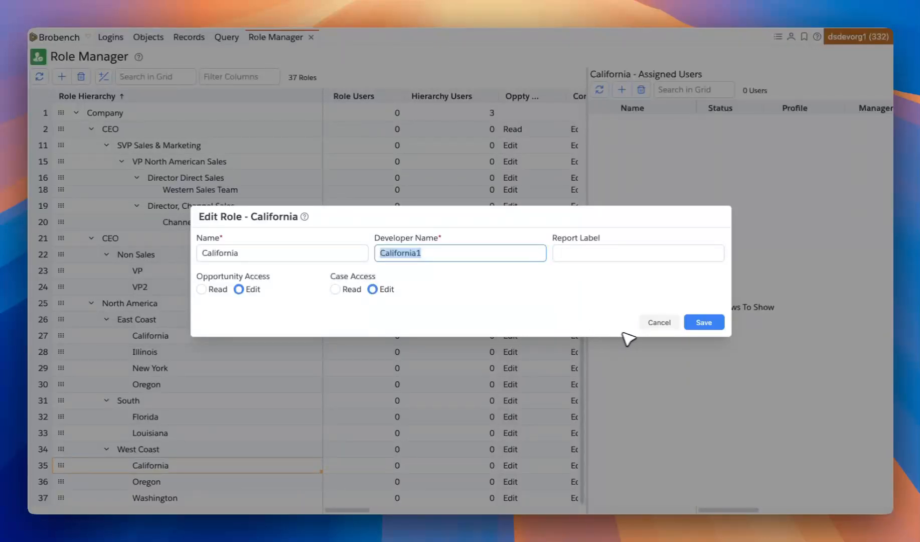
{"action": "left_click", "coordinate": [663, 323]}
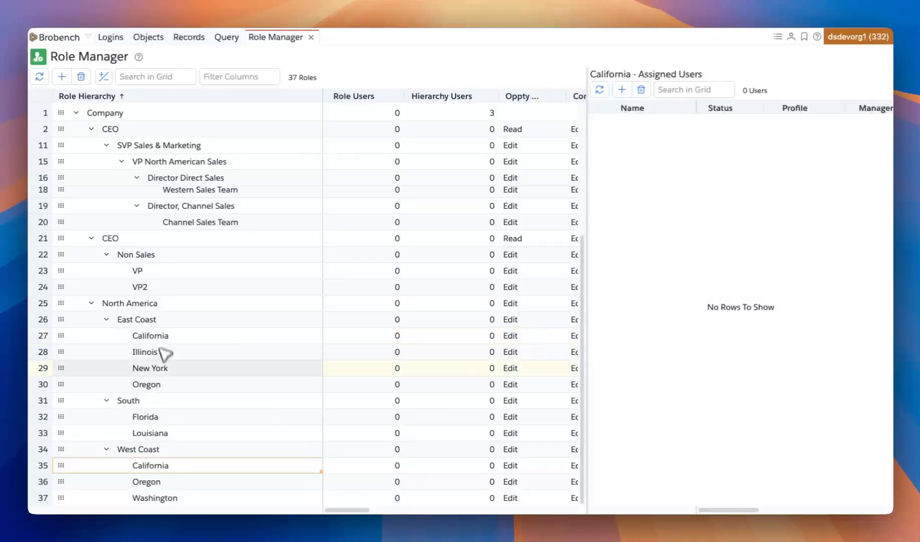
{"action": "double_click", "coordinate": [174, 467]}
{"action": "left_click", "coordinate": [661, 325]}
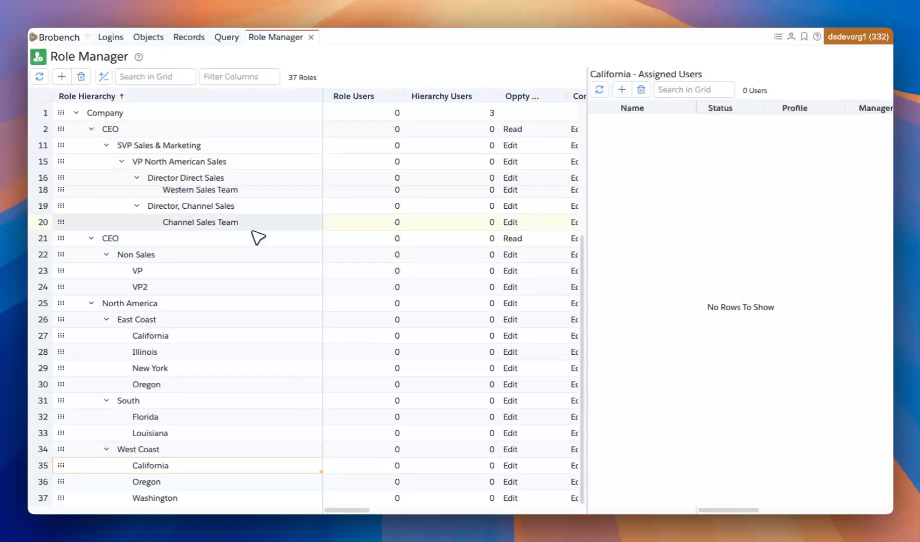
Inspect the developer name of the California role under East Coast, and close its details without saving.
{"action": "right_click", "coordinate": [187, 340]}
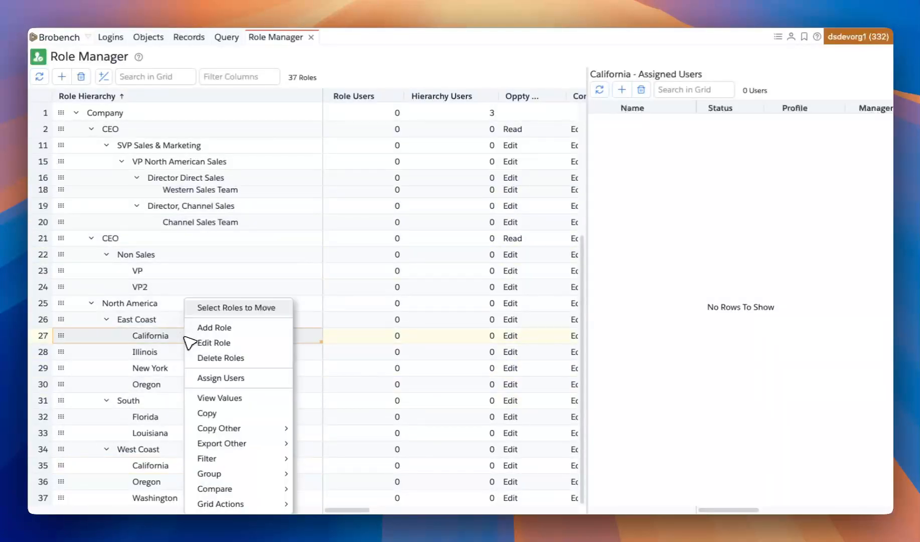
{"action": "key", "text": "Escape"}
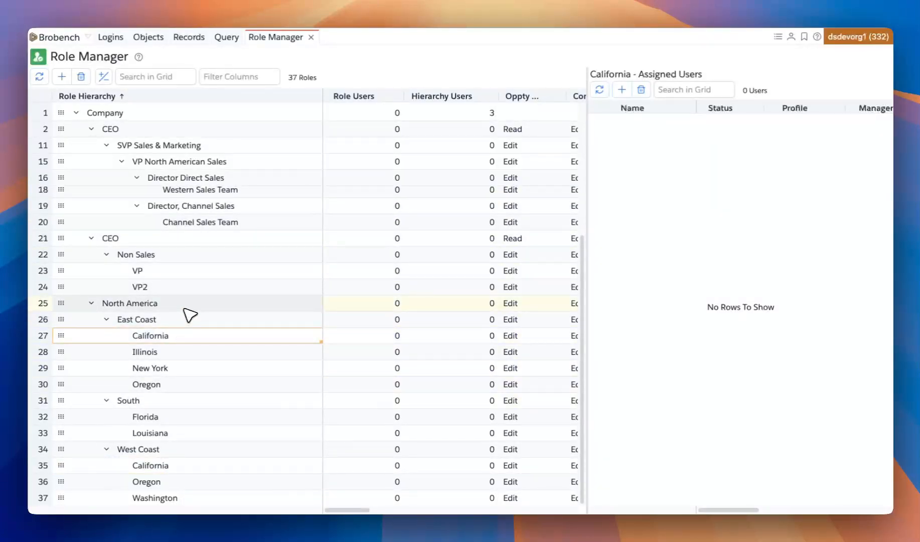
{"action": "right_click", "coordinate": [185, 336]}
{"action": "left_click", "coordinate": [206, 344]}
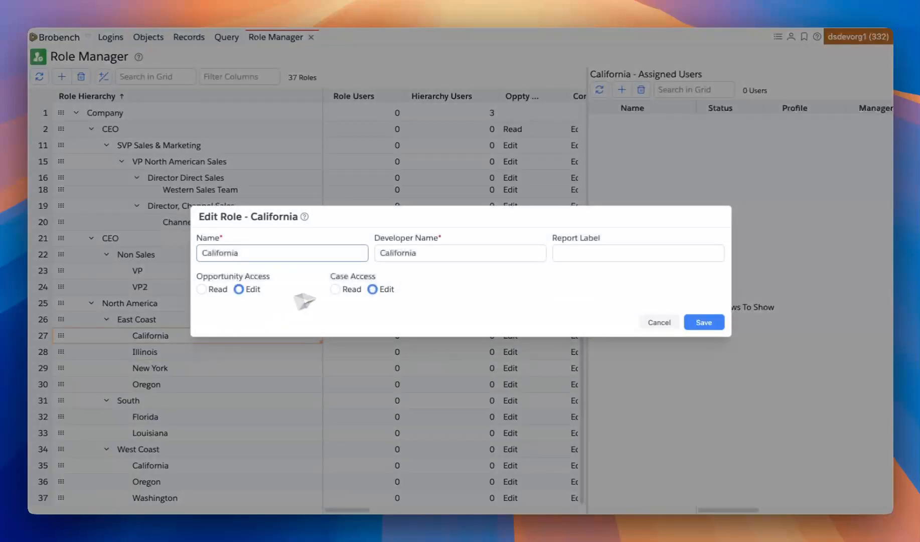
{"action": "left_click", "coordinate": [657, 322]}
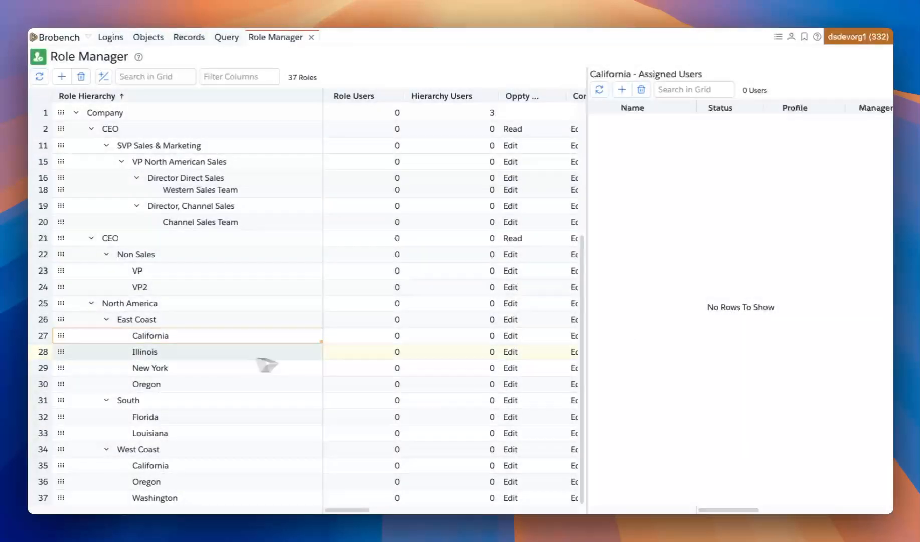
{"action": "double_click", "coordinate": [196, 340]}
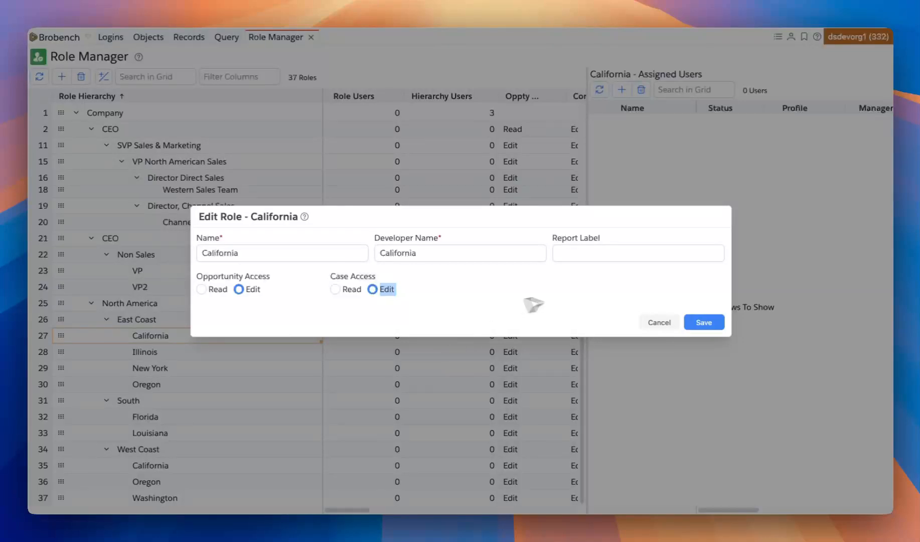
{"action": "left_click", "coordinate": [671, 325]}
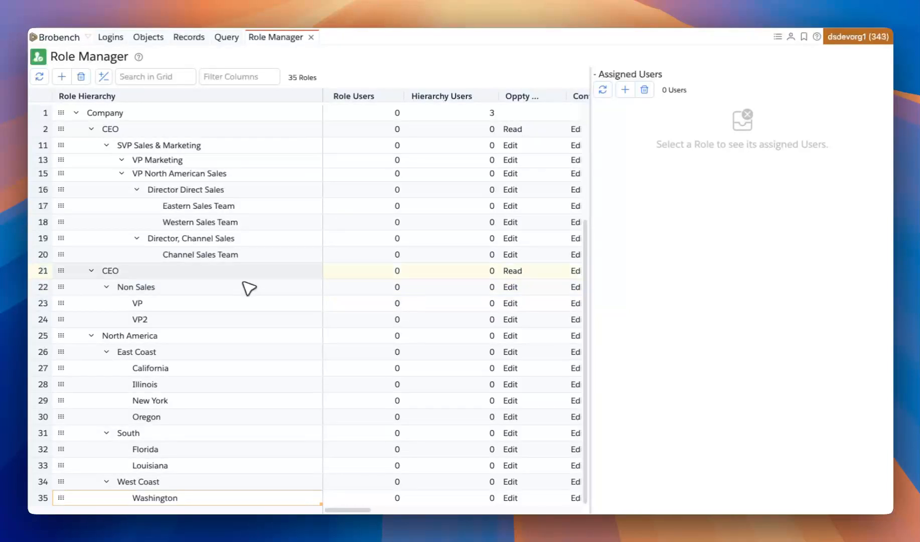
Move the California and Oregon roles together from East Coast to West Coast using Select Roles to Move.
{"action": "right_click", "coordinate": [178, 368]}
{"action": "left_click", "coordinate": [167, 368]}
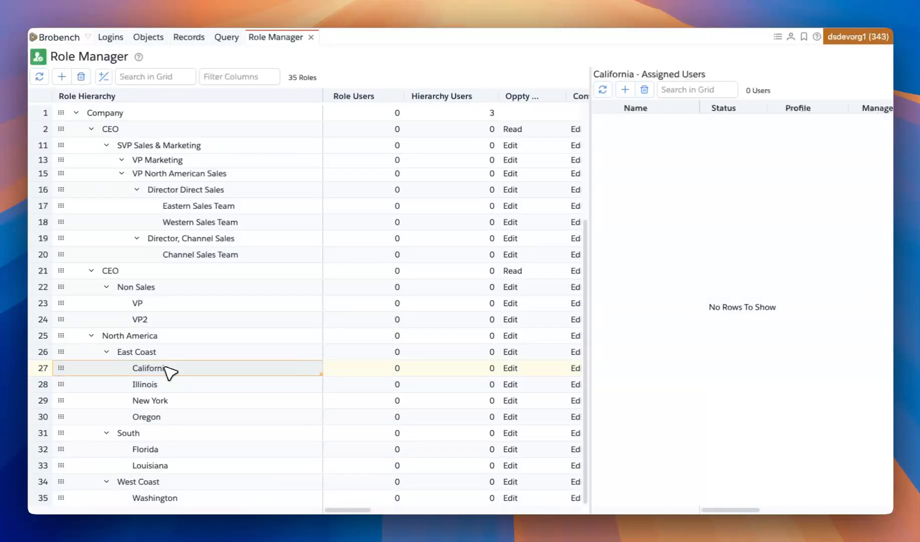
{"action": "right_click", "coordinate": [179, 367]}
{"action": "left_click", "coordinate": [174, 367]}
{"action": "left_click", "coordinate": [179, 415], "text": "super"}
{"action": "right_click", "coordinate": [180, 414]}
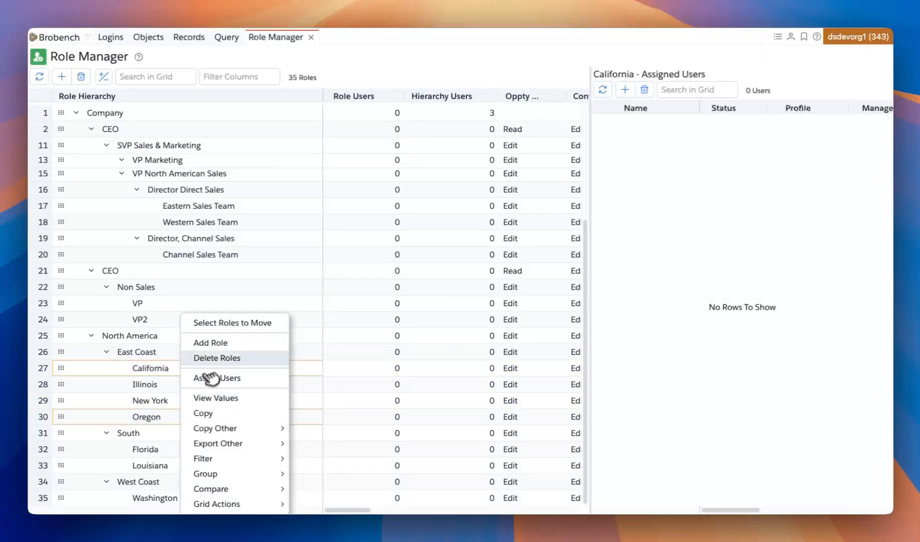
{"action": "left_click", "coordinate": [217, 325]}
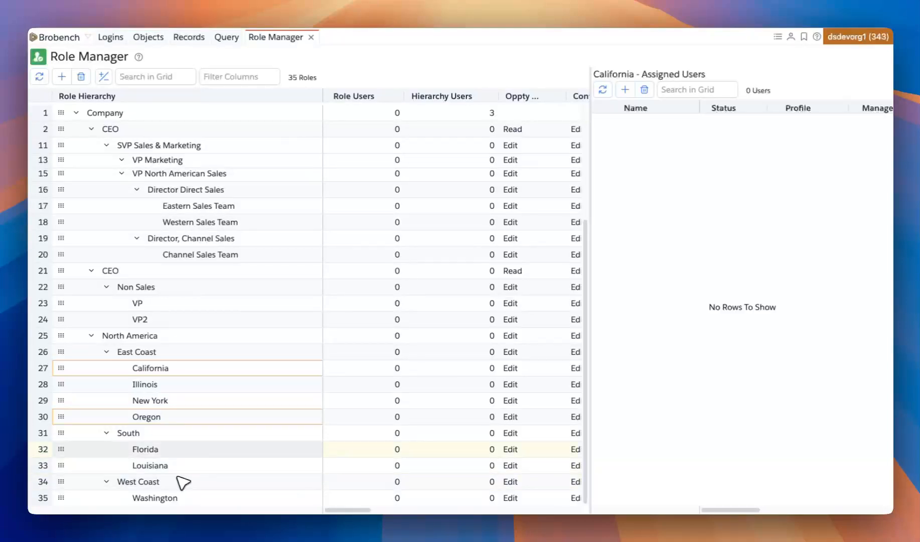
{"action": "scroll", "coordinate": [205, 205], "scroll_direction": "up", "scroll_amount": 5}
{"action": "scroll", "coordinate": [217, 300], "scroll_direction": "down", "scroll_amount": 5}
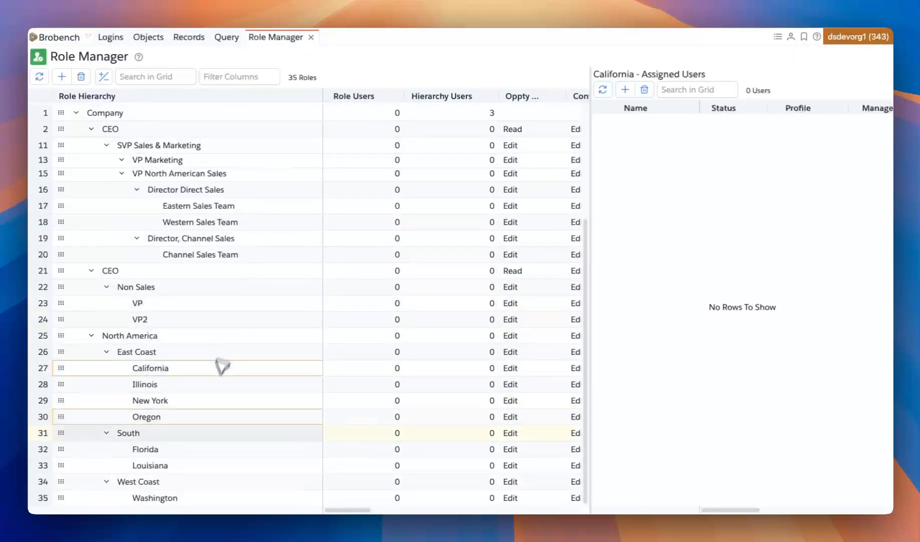
{"action": "right_click", "coordinate": [175, 482]}
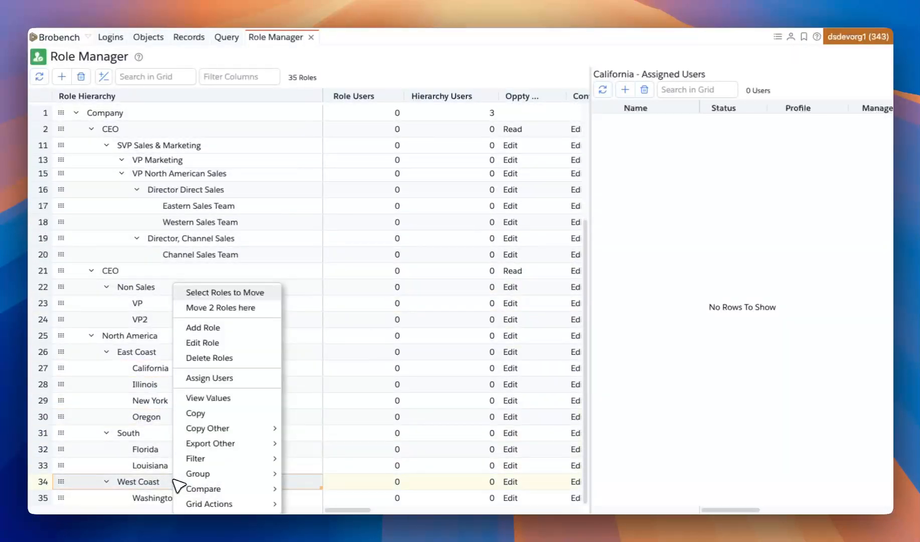
{"action": "left_click", "coordinate": [227, 308]}
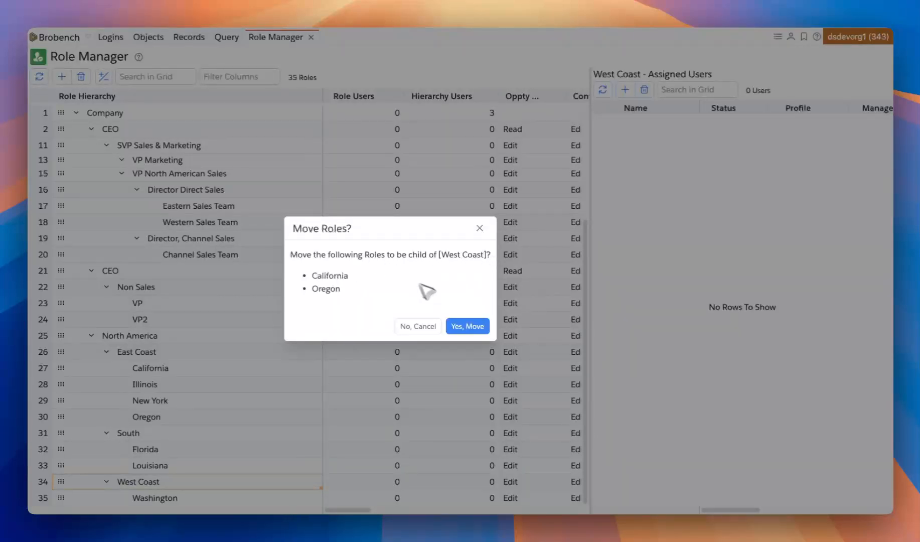
{"action": "left_click", "coordinate": [469, 326]}
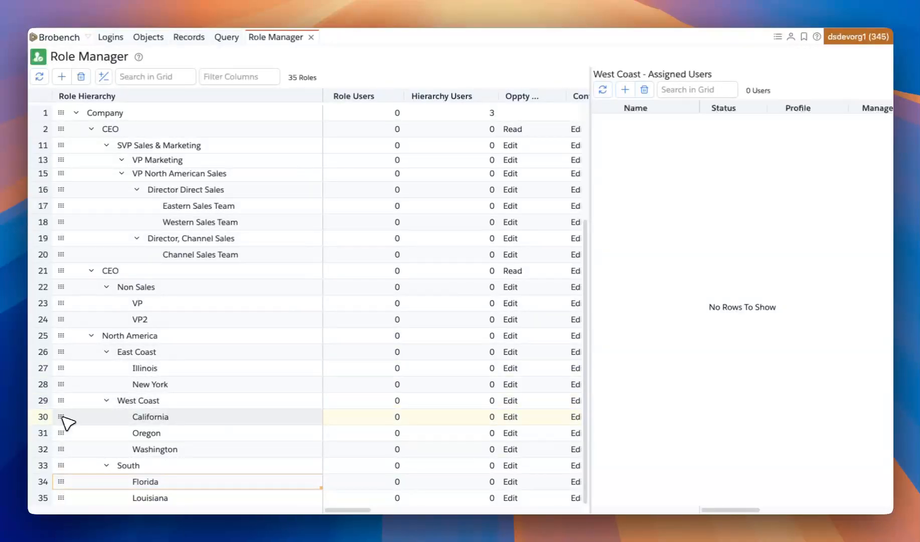
Move the California role from West Coast back under East Coast, and try to move the Oregon role there too.
{"action": "left_click_drag", "start_coordinate": [61, 416], "coordinate": [140, 354]}
{"action": "left_click", "coordinate": [541, 313]}
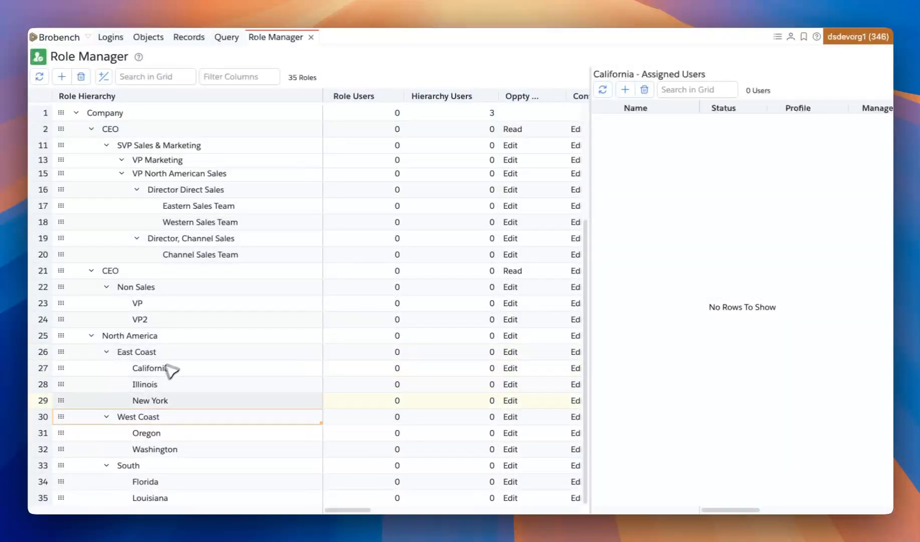
{"action": "left_click_drag", "start_coordinate": [70, 440], "coordinate": [151, 353]}
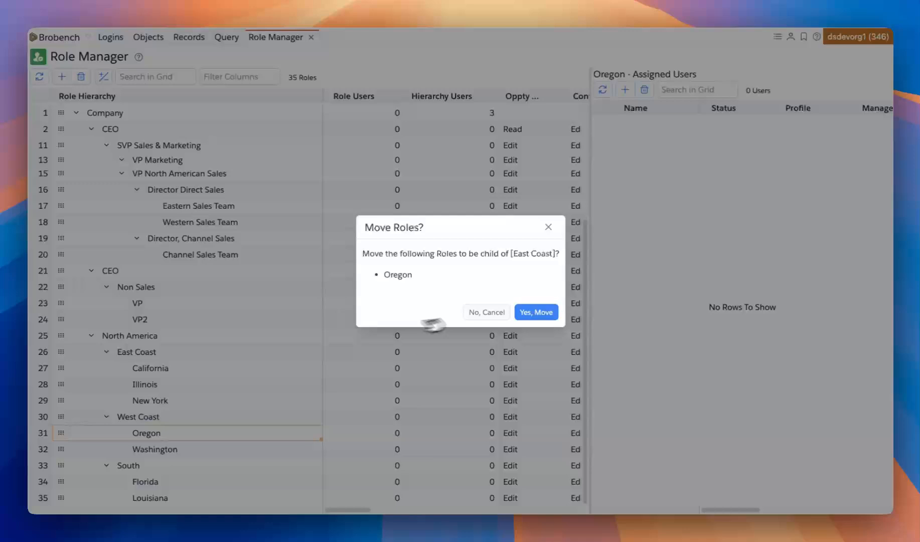
{"action": "left_click", "coordinate": [536, 312]}
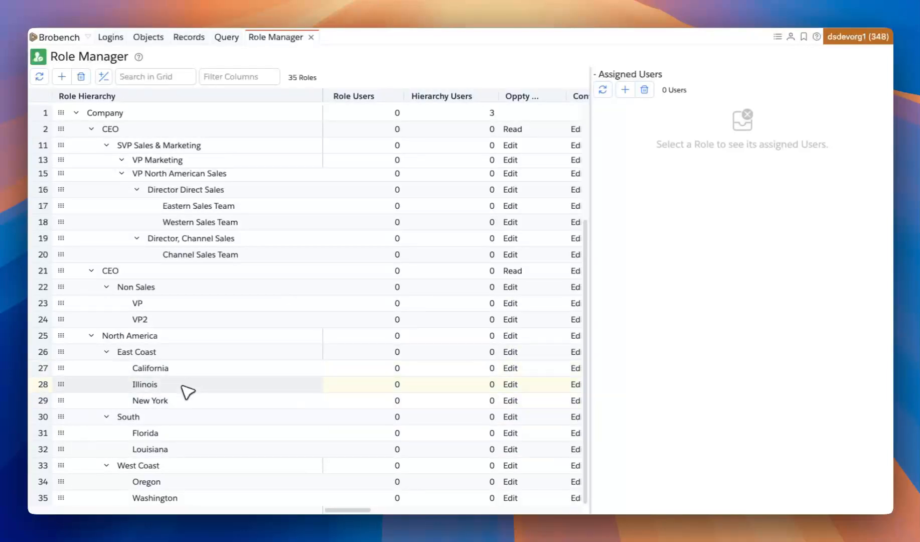
Request deletion of the East Coast and South roles with their descendants, review the listed roles, and cancel the deletion.
{"action": "right_click", "coordinate": [183, 369]}
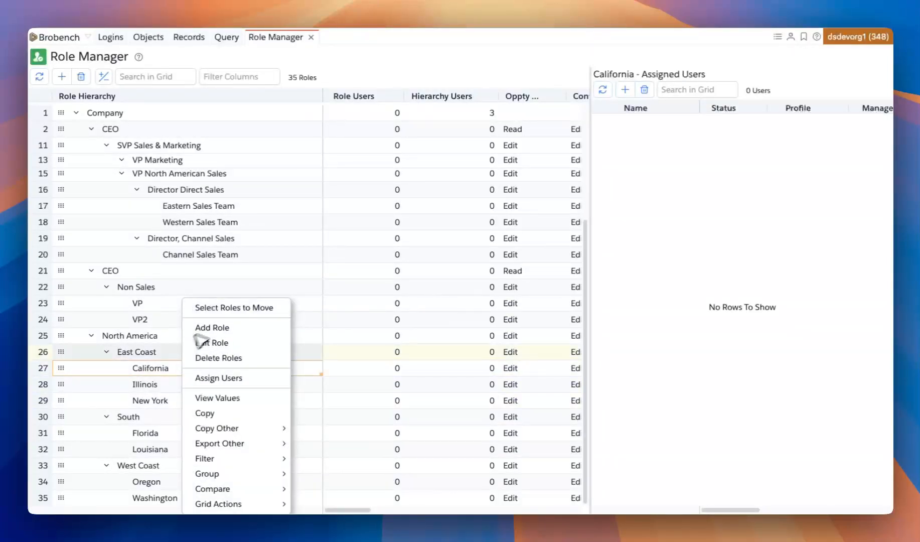
{"action": "left_click", "coordinate": [156, 370]}
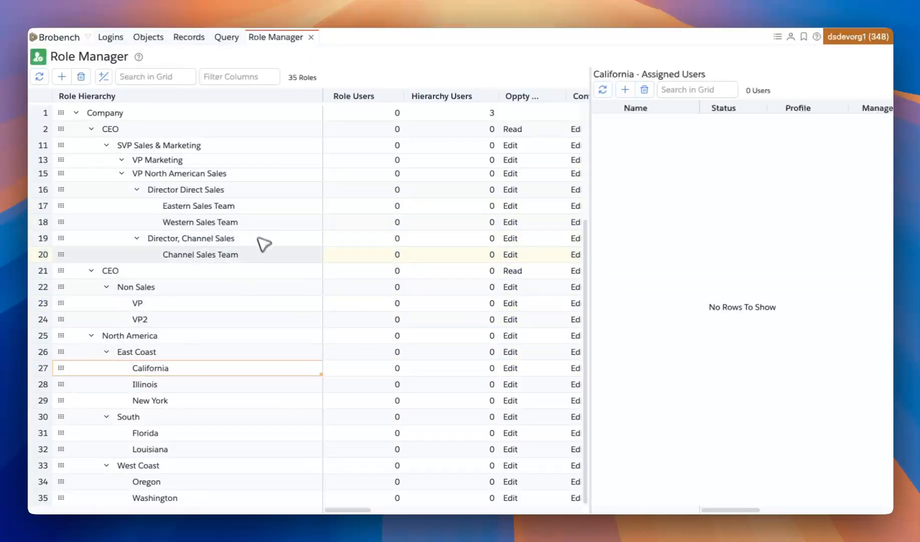
{"action": "right_click", "coordinate": [162, 352]}
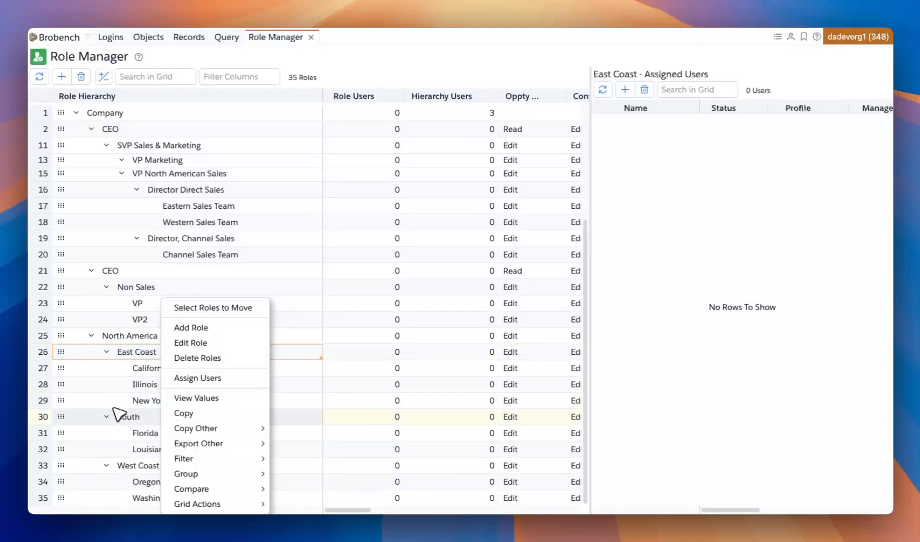
{"action": "left_click", "coordinate": [126, 416], "text": "ctrl"}
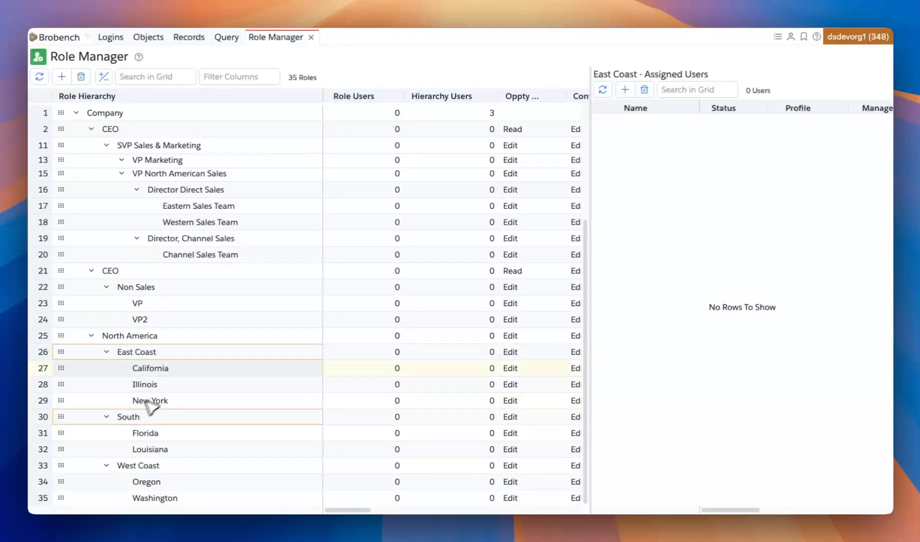
{"action": "right_click", "coordinate": [195, 353]}
{"action": "left_click", "coordinate": [214, 357]}
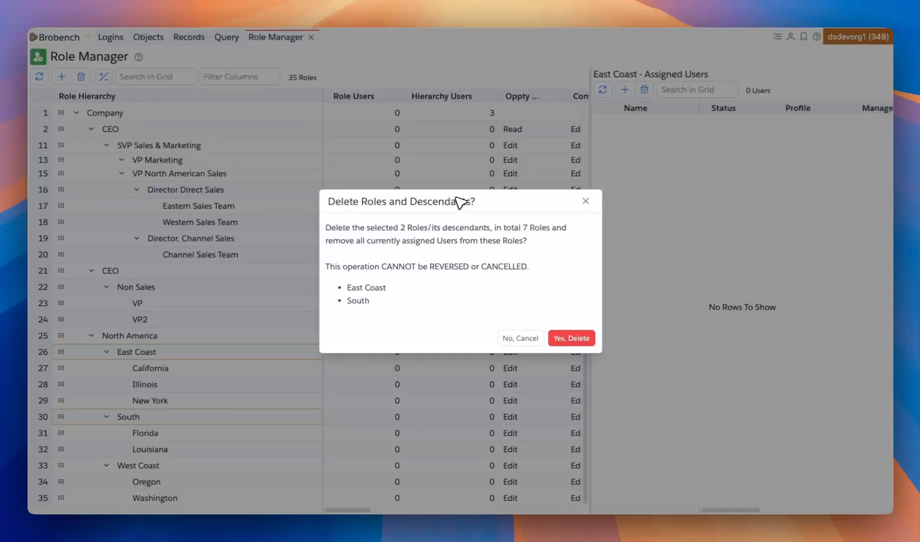
{"action": "left_click_drag", "start_coordinate": [460, 201], "coordinate": [389, 196]}
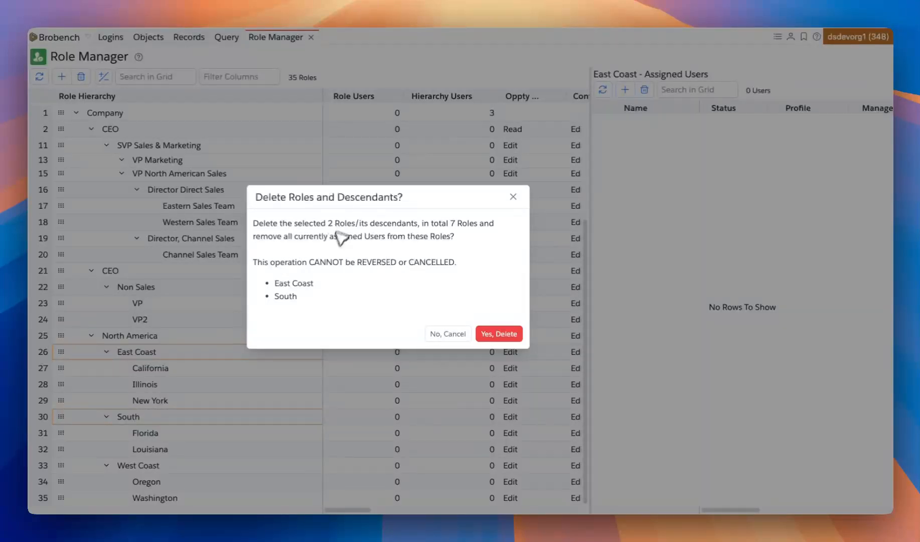
{"action": "left_click_drag", "start_coordinate": [275, 282], "coordinate": [331, 303]}
{"action": "left_click", "coordinate": [331, 303]}
{"action": "left_click", "coordinate": [441, 333]}
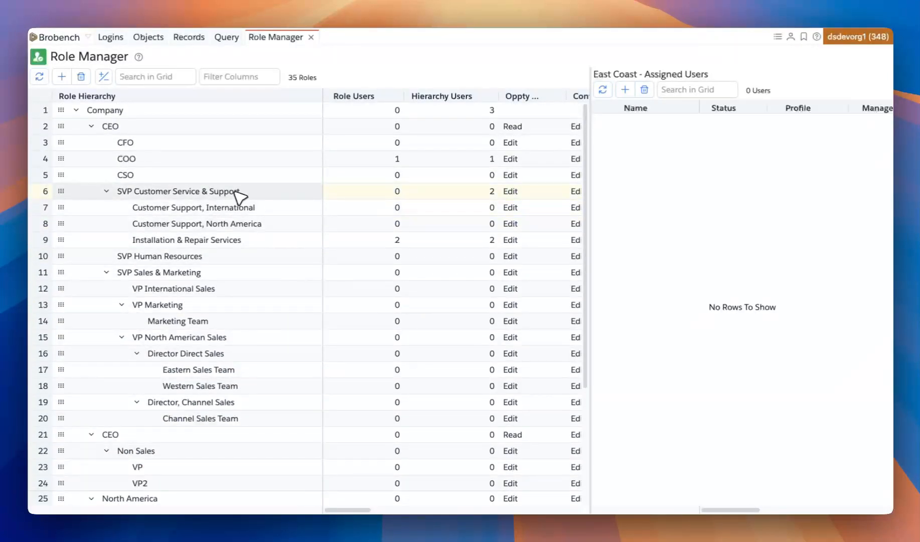
Display the users assigned to the Installation & Repair Services role and refresh their list.
{"action": "left_click", "coordinate": [217, 243]}
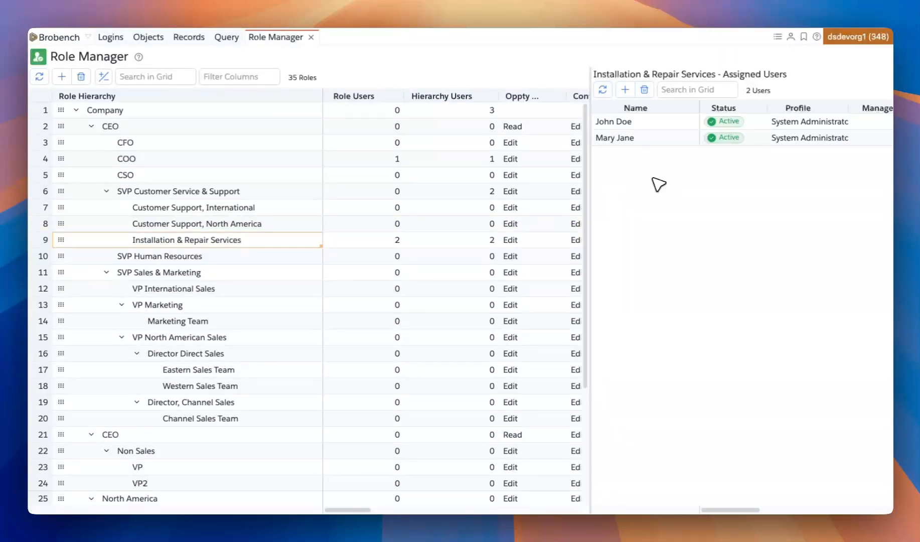
{"action": "left_click", "coordinate": [608, 88]}
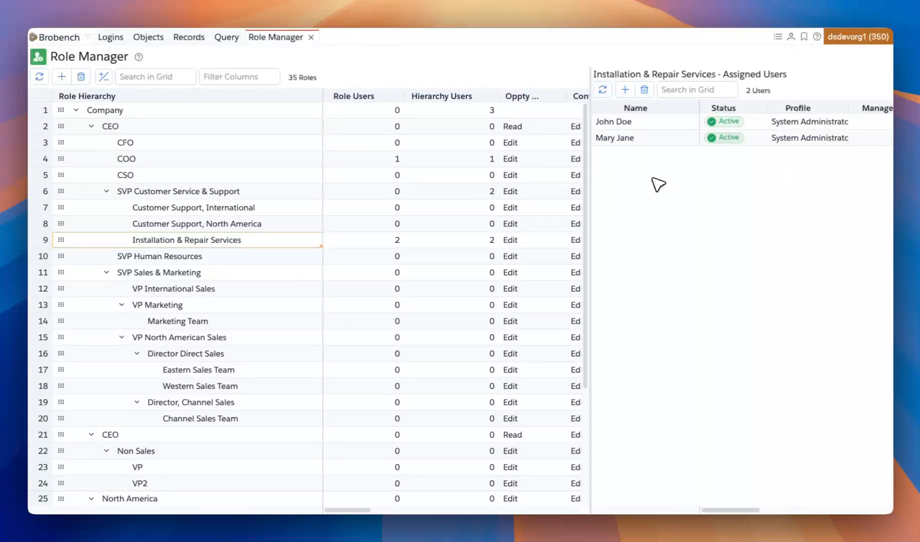
Select the unassigned Integration User for the Installation & Repair Services role, and cancel the assignment.
{"action": "left_click", "coordinate": [633, 90]}
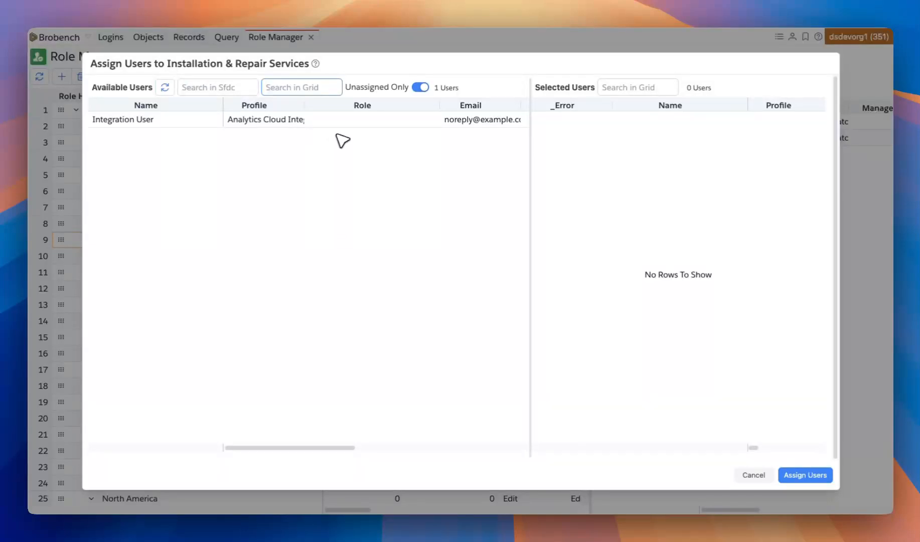
{"action": "double_click", "coordinate": [261, 123]}
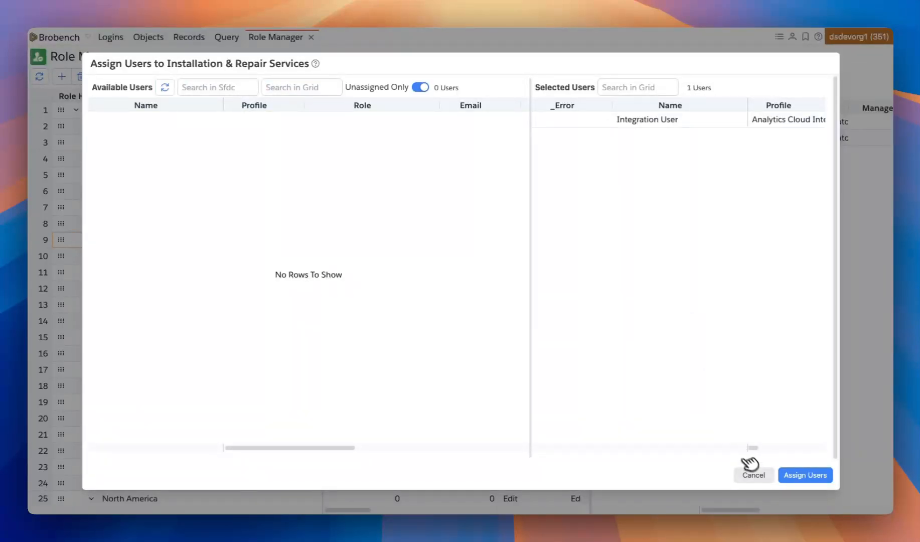
{"action": "left_click", "coordinate": [752, 473]}
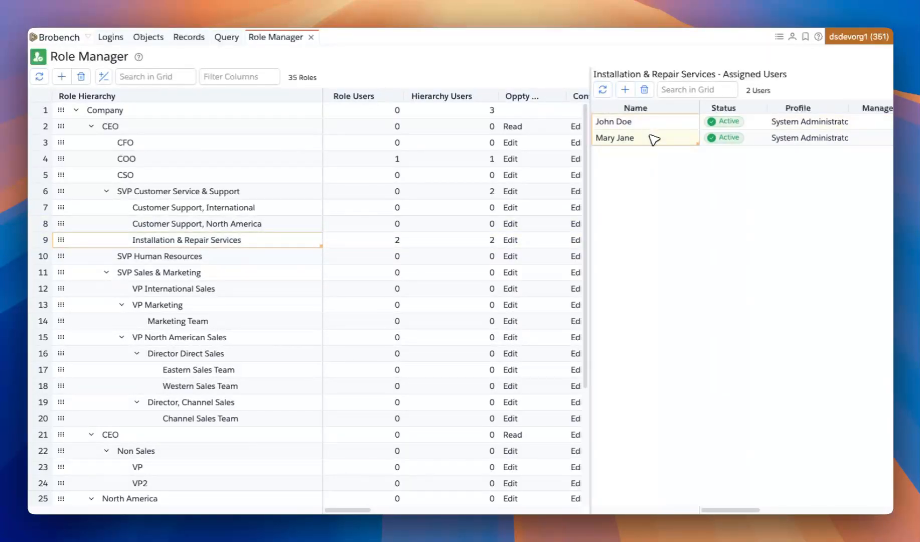
Remove both assigned users from the Installation & Repair Services role.
{"action": "mouse_move", "coordinate": [650, 134]}
{"action": "left_mouse_down"}
{"action": "mouse_move", "coordinate": [655, 108]}
{"action": "mouse_move", "coordinate": [653, 118]}
{"action": "left_mouse_up"}
{"action": "left_click", "coordinate": [644, 90]}
{"action": "left_click", "coordinate": [577, 326]}
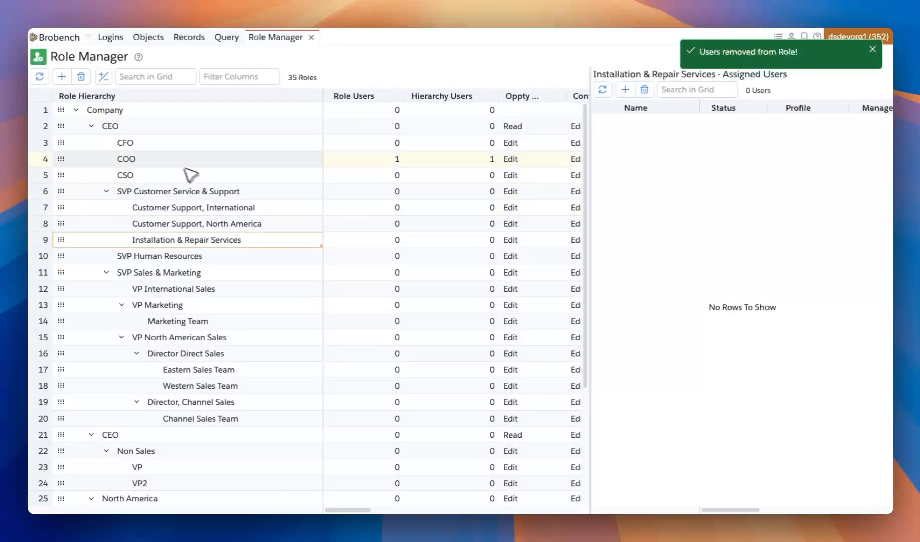
Start assigning users to the Customer Support, North America role and select all three unassigned users.
{"action": "left_click", "coordinate": [206, 225]}
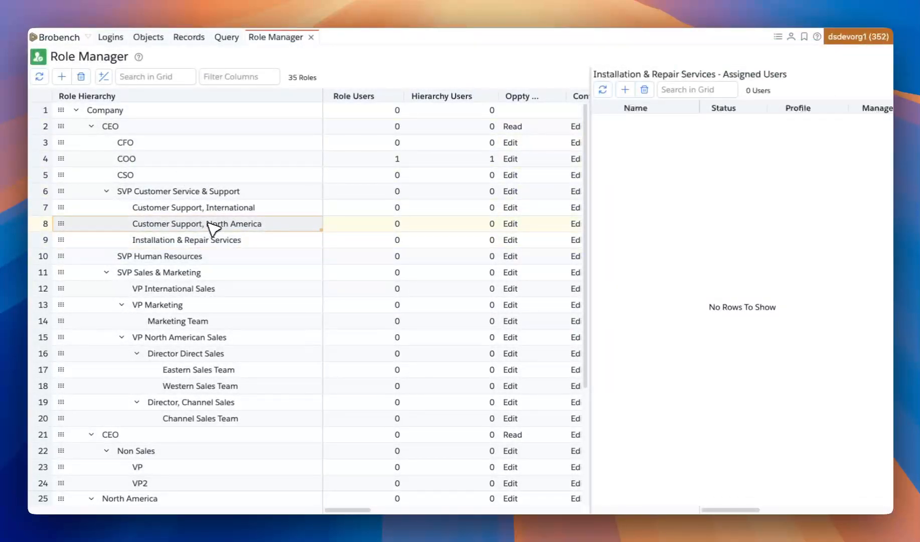
{"action": "left_click", "coordinate": [625, 89]}
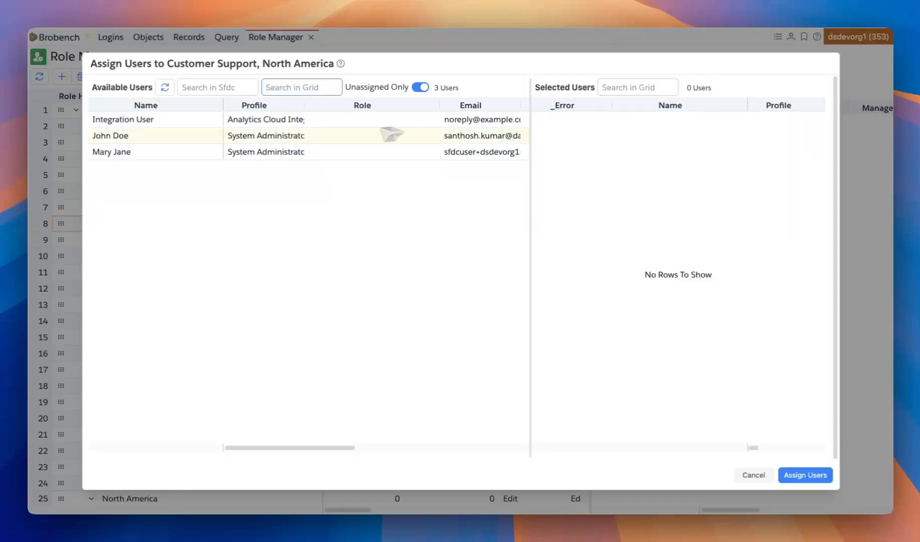
{"action": "double_click", "coordinate": [288, 157]}
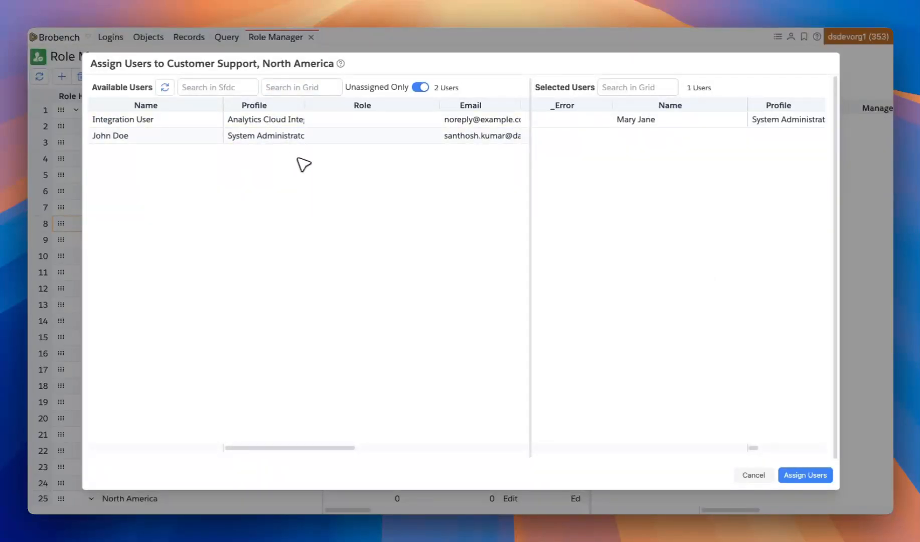
{"action": "left_click_drag", "start_coordinate": [270, 125], "coordinate": [272, 136]}
{"action": "right_click", "coordinate": [269, 133]}
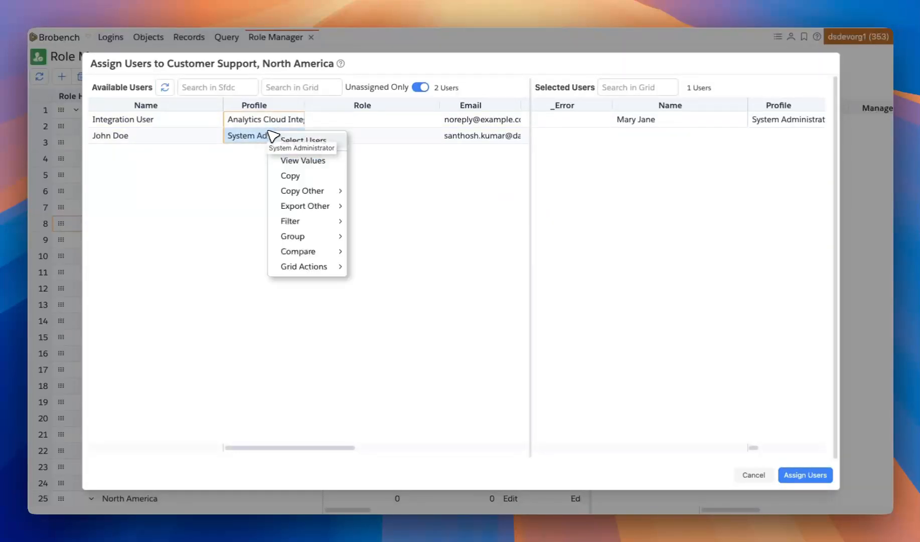
{"action": "left_click", "coordinate": [293, 141]}
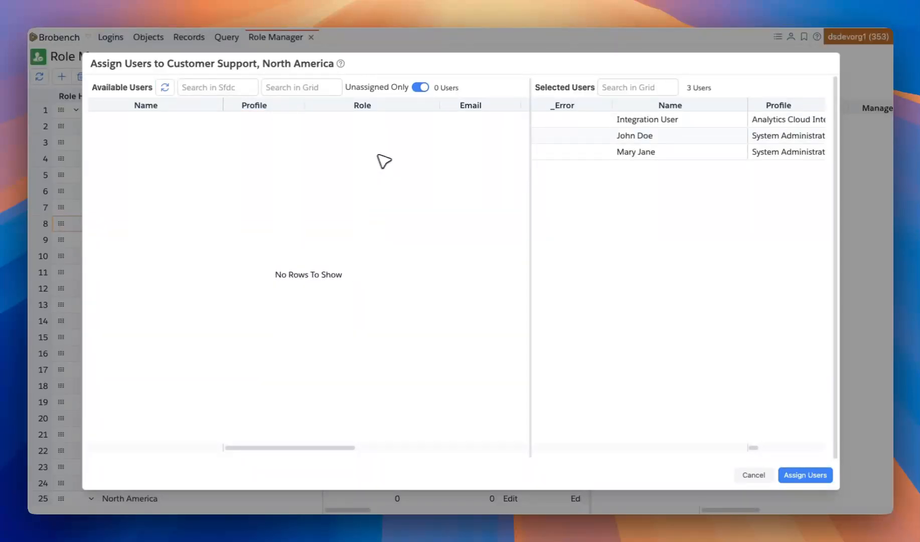
Include already assigned users in the available list and add Security User to the selected users.
{"action": "left_click", "coordinate": [214, 92]}
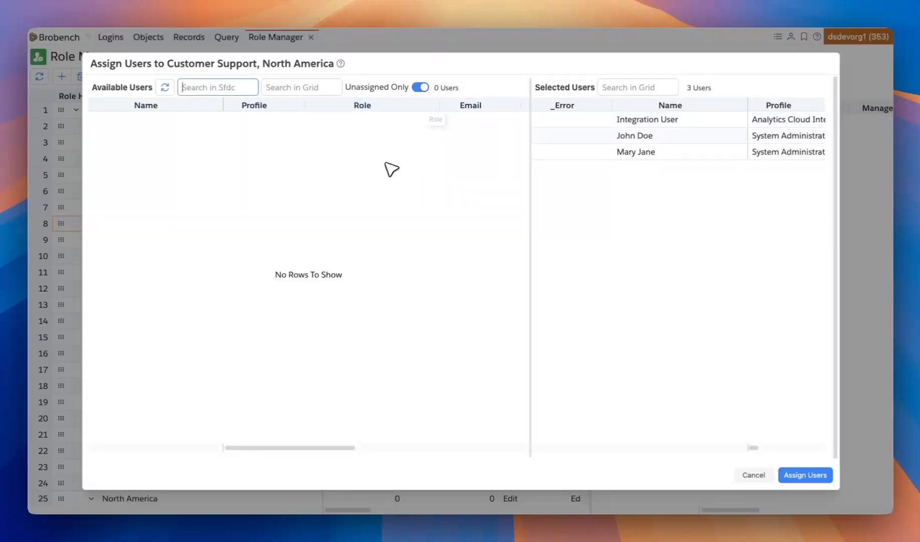
{"action": "left_click", "coordinate": [421, 88]}
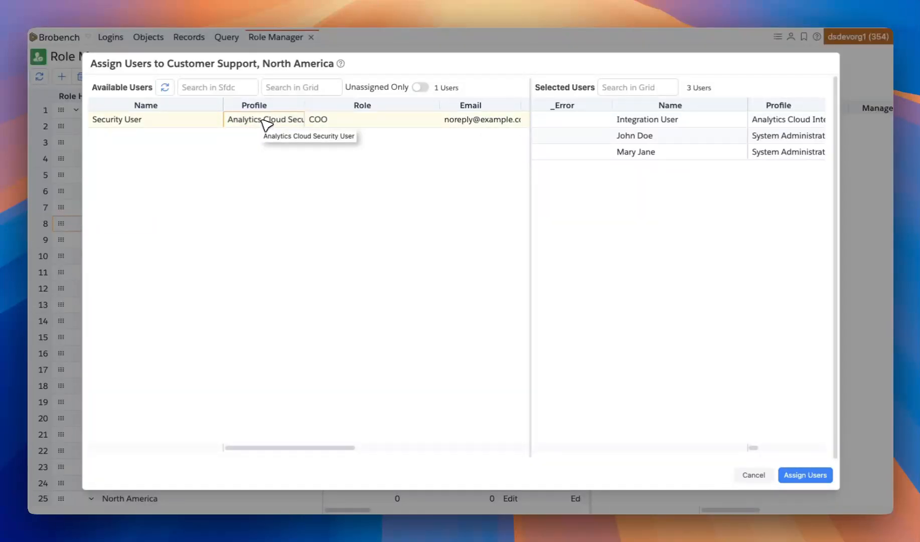
{"action": "double_click", "coordinate": [266, 123]}
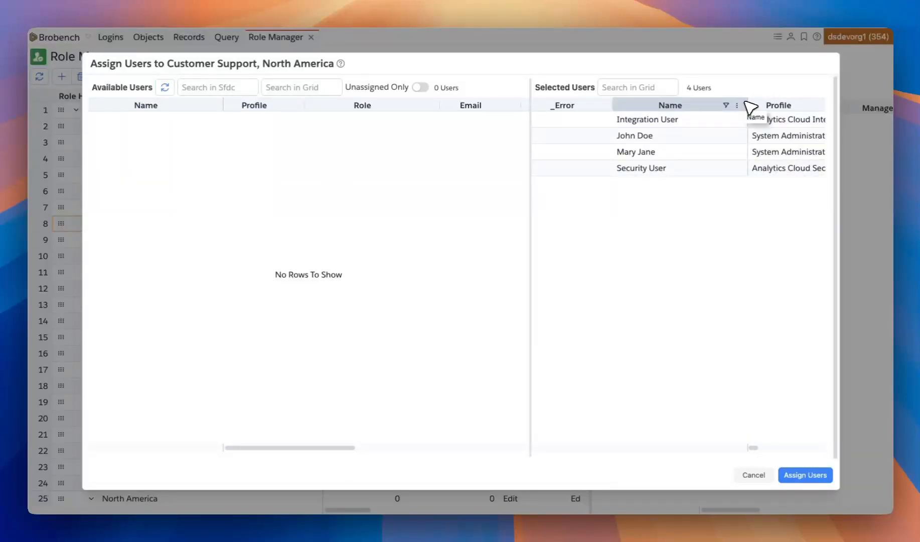
Narrow the Name column of the selected users and check each user's current role.
{"action": "left_click_drag", "start_coordinate": [745, 105], "coordinate": [703, 106]}
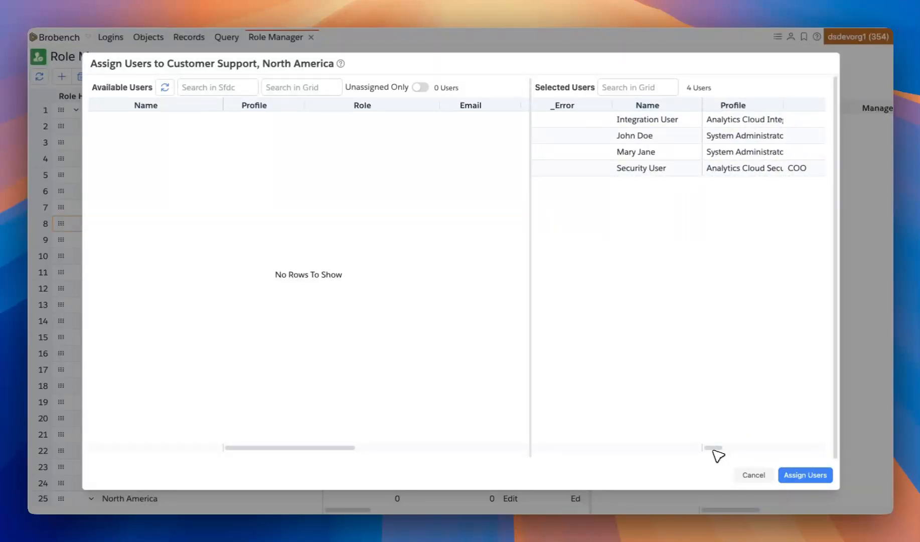
{"action": "left_click_drag", "start_coordinate": [717, 454], "coordinate": [731, 446]}
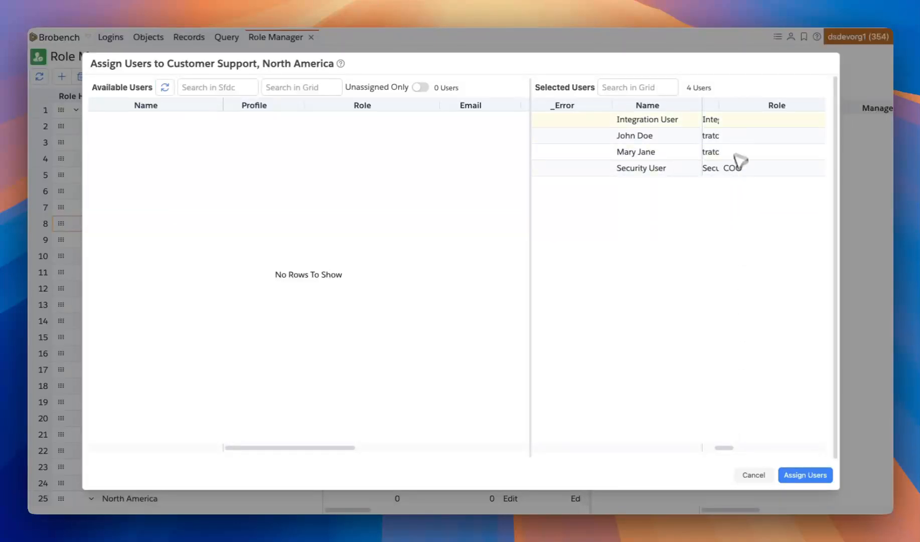
{"action": "left_click_drag", "start_coordinate": [736, 121], "coordinate": [736, 169]}
{"action": "left_click", "coordinate": [741, 170]}
{"action": "left_click", "coordinate": [743, 152]}
{"action": "left_click", "coordinate": [745, 136]}
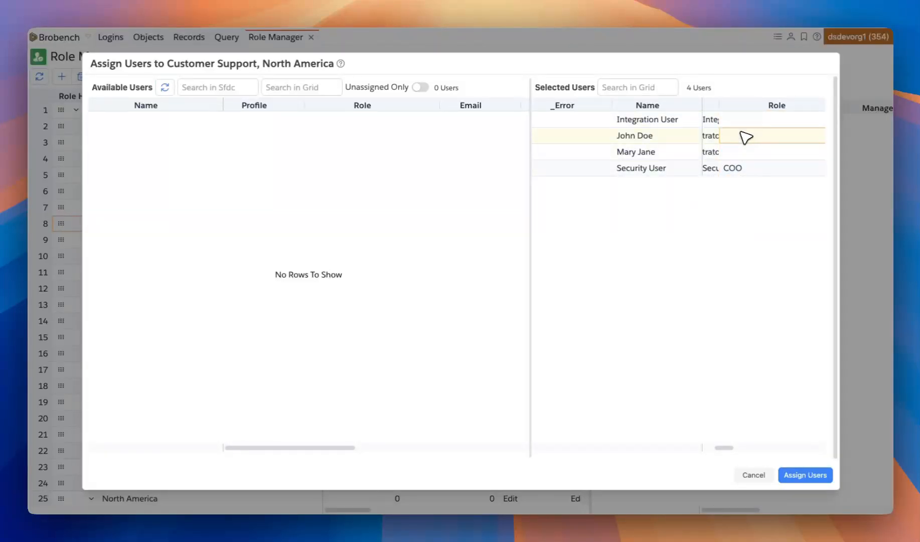
Assign the selected users to Customer Support, North America, and confirm moving those who already have another role.
{"action": "left_click", "coordinate": [802, 475]}
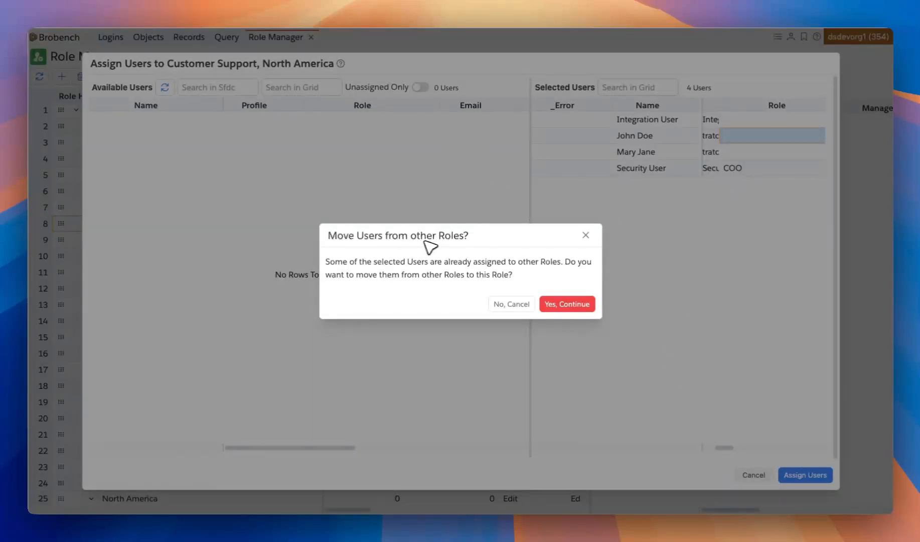
{"action": "left_click_drag", "start_coordinate": [432, 235], "coordinate": [419, 228]}
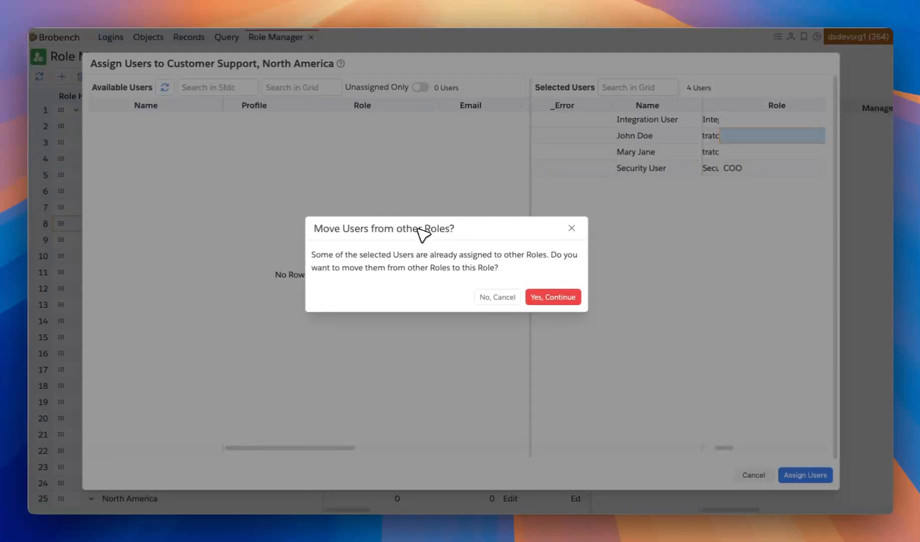
{"action": "left_click", "coordinate": [553, 297]}
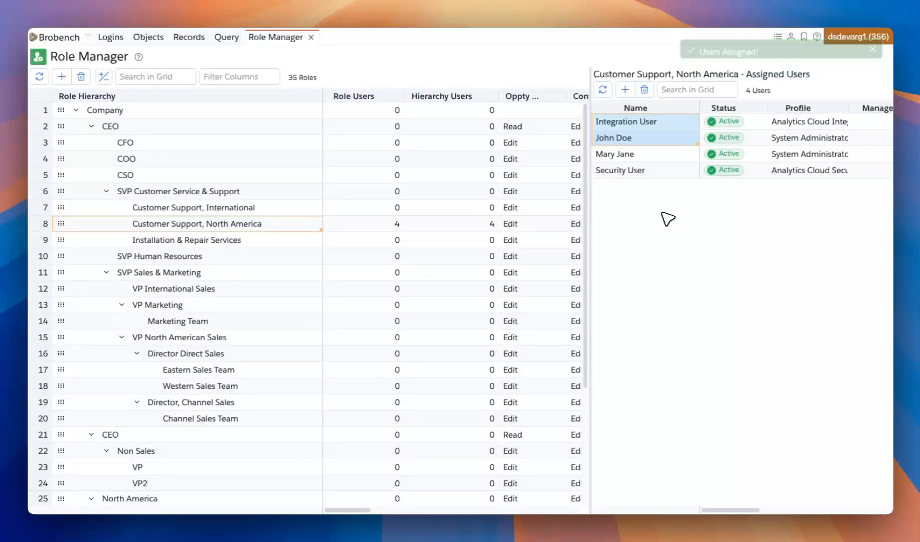
Refresh the role list and check the hierarchy user counts from Customer Support, North America up to Company.
{"action": "left_click", "coordinate": [376, 225]}
{"action": "left_click", "coordinate": [446, 224]}
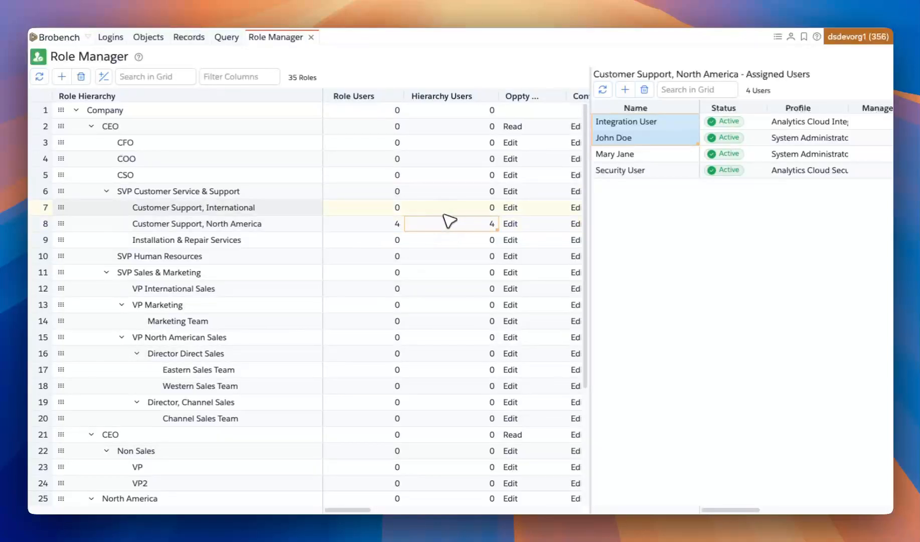
{"action": "left_click", "coordinate": [40, 76]}
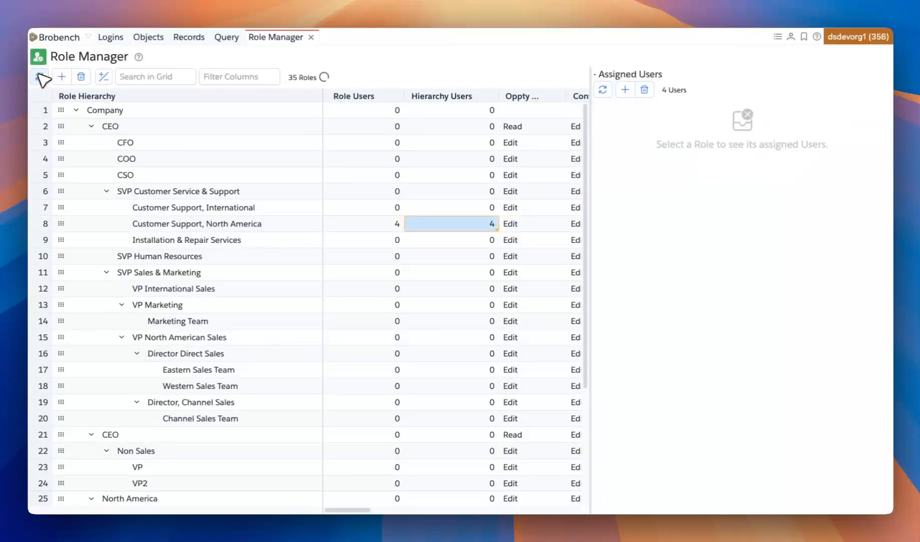
{"action": "left_click", "coordinate": [478, 194]}
{"action": "left_click", "coordinate": [477, 159]}
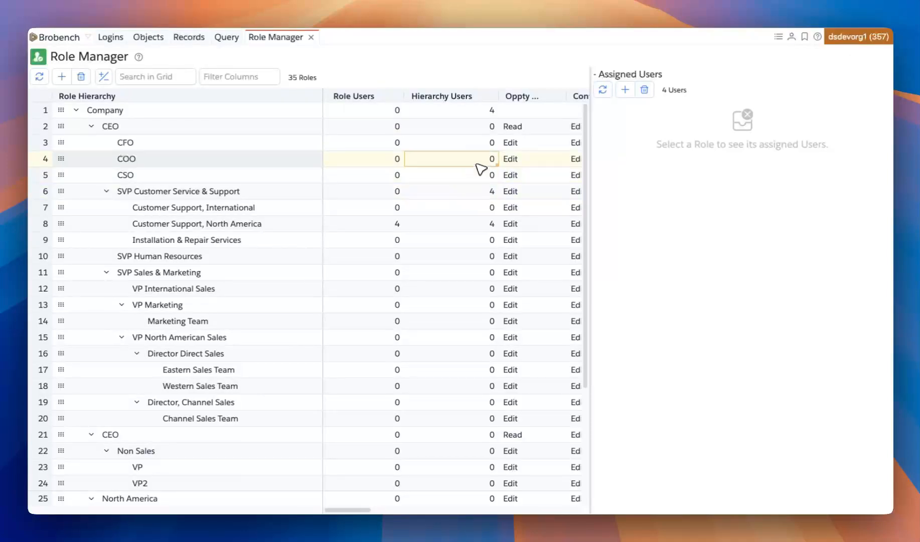
{"action": "left_click", "coordinate": [476, 143]}
{"action": "left_click", "coordinate": [474, 111]}
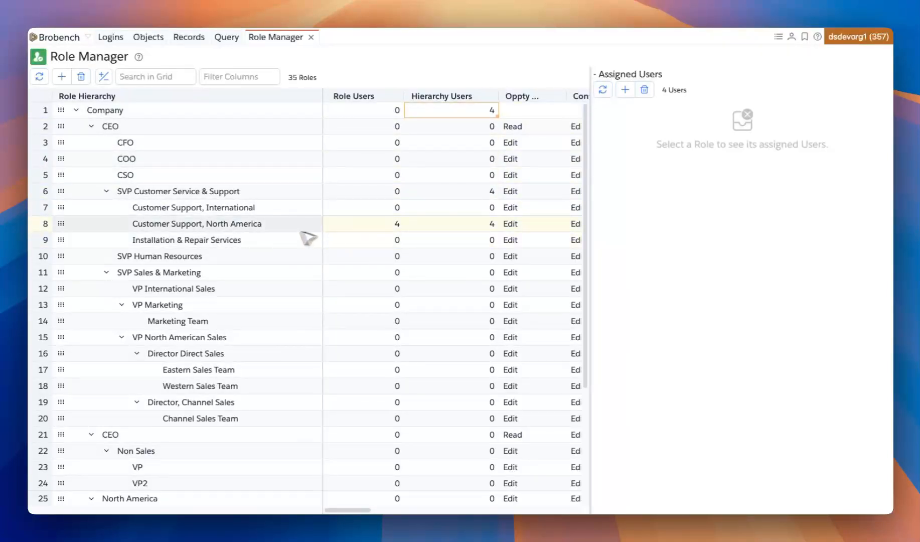
Display the users assigned to the Customer Support, North America role and look through them.
{"action": "left_click", "coordinate": [260, 223]}
{"action": "left_click", "coordinate": [674, 168]}
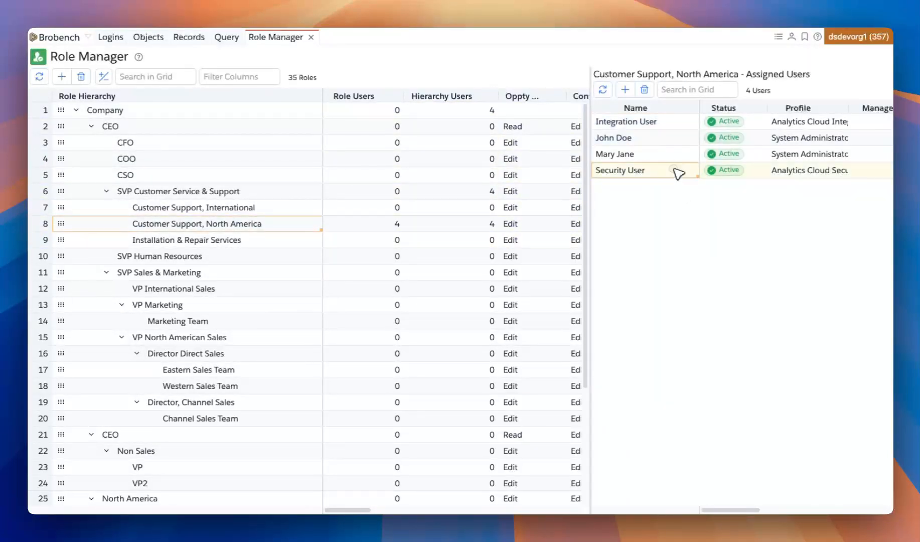
{"action": "left_click", "coordinate": [660, 154]}
{"action": "left_click", "coordinate": [654, 141]}
{"action": "left_click", "coordinate": [654, 121]}
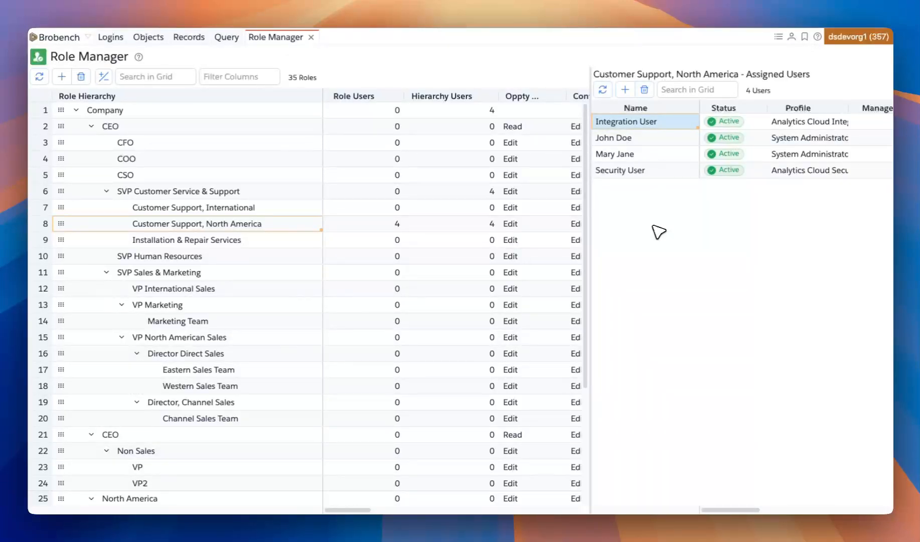
Move every user except Integration User from Customer Support, North America to the Installation & Repair Services role.
{"action": "left_click_drag", "start_coordinate": [661, 152], "coordinate": [653, 174]}
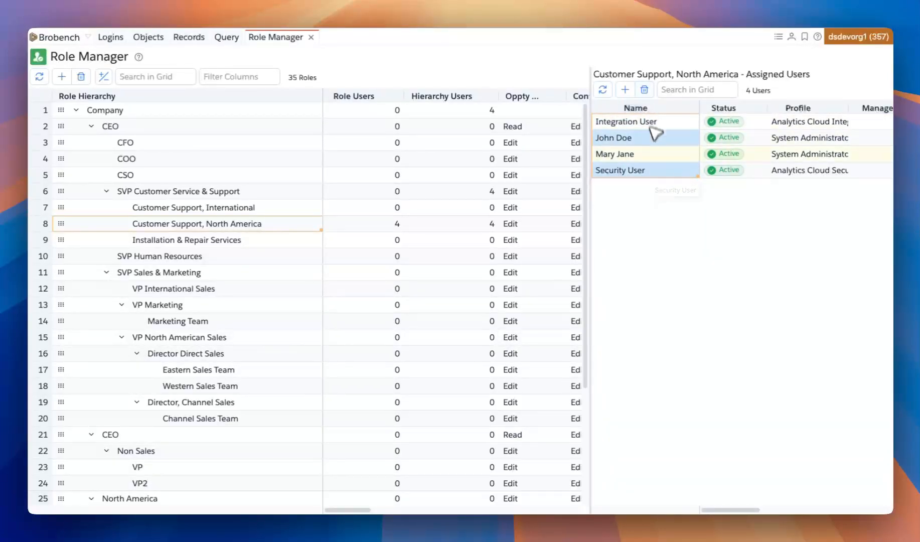
{"action": "right_click", "coordinate": [652, 148]}
{"action": "left_click", "coordinate": [702, 187]}
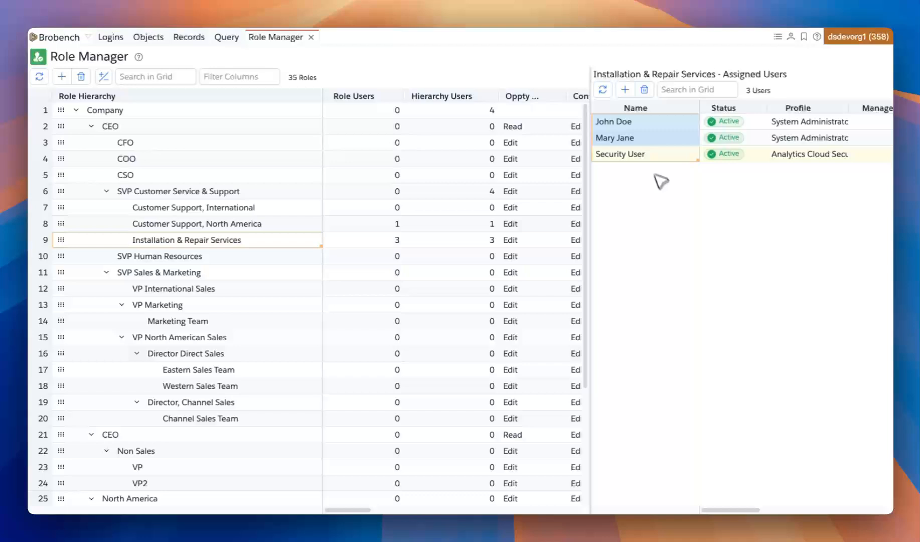
Select the first two Installation & Repair Services users, request moving them to VP International Sales, and cancel the move.
{"action": "left_click", "coordinate": [648, 154]}
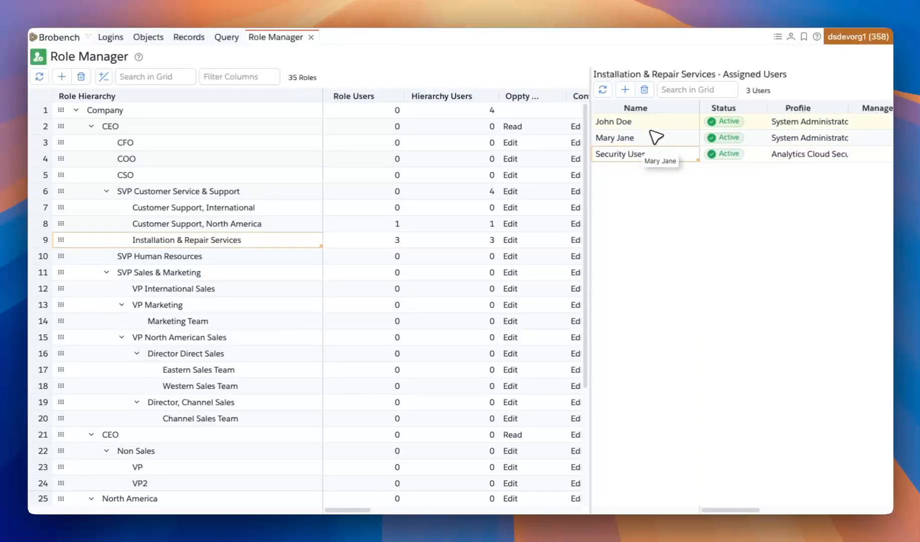
{"action": "right_click", "coordinate": [646, 135]}
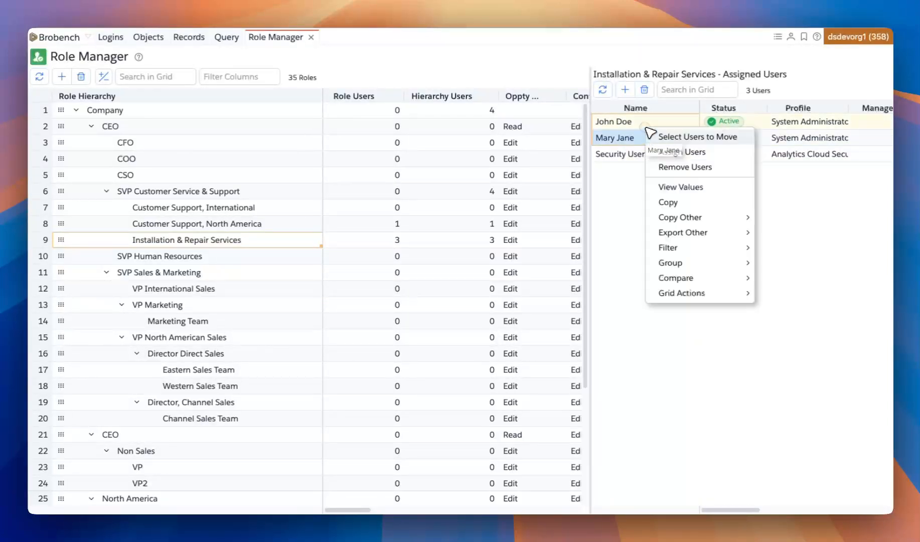
{"action": "left_click", "coordinate": [674, 138]}
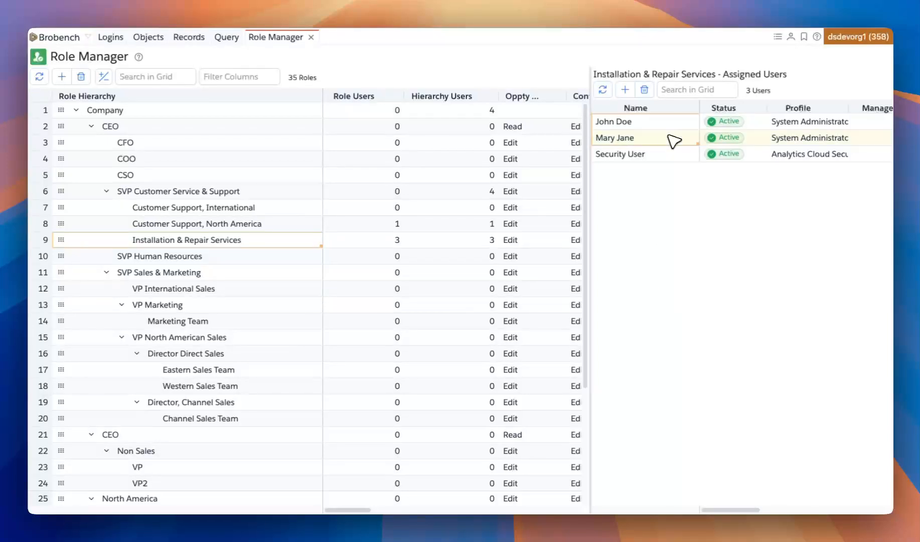
{"action": "left_click_drag", "start_coordinate": [672, 140], "coordinate": [220, 291]}
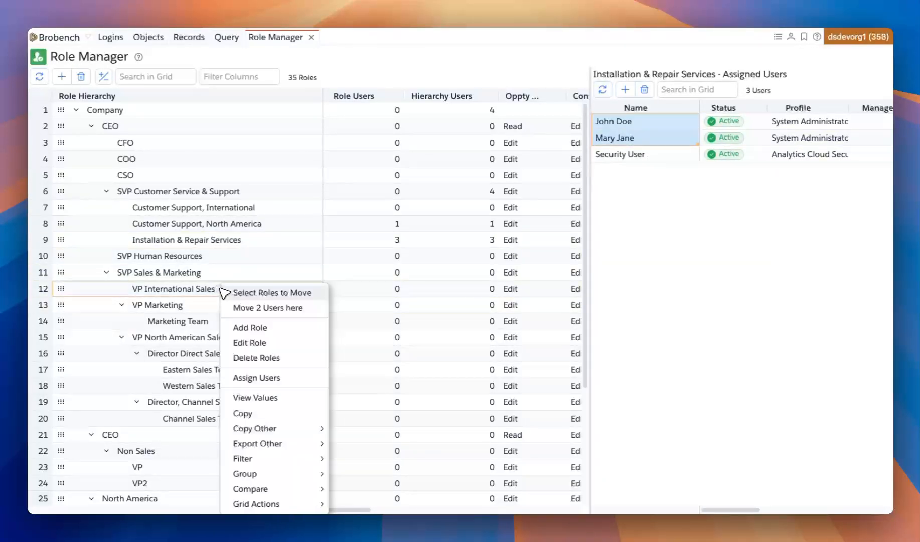
{"action": "left_click", "coordinate": [240, 307]}
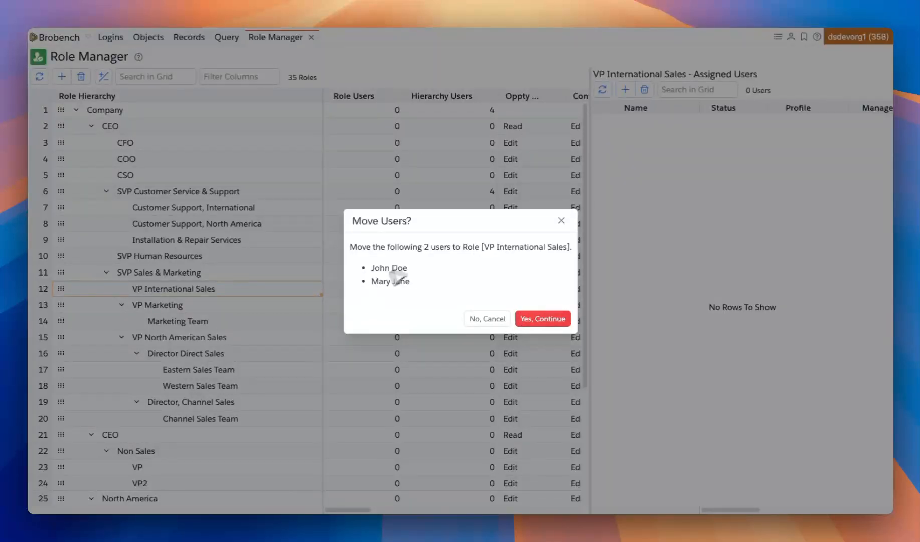
{"action": "left_click", "coordinate": [489, 319]}
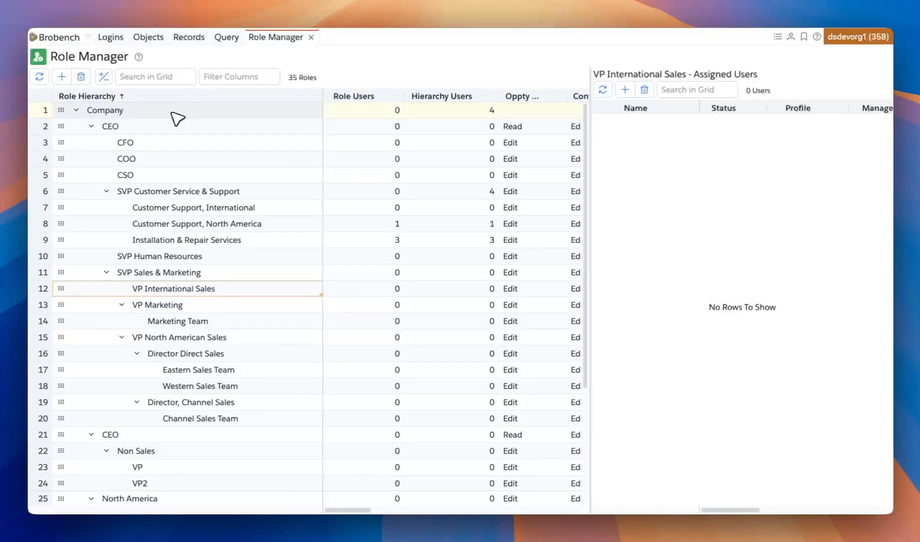
Look over the copy and export options for the role hierarchy from the Company row.
{"action": "right_click", "coordinate": [172, 113]}
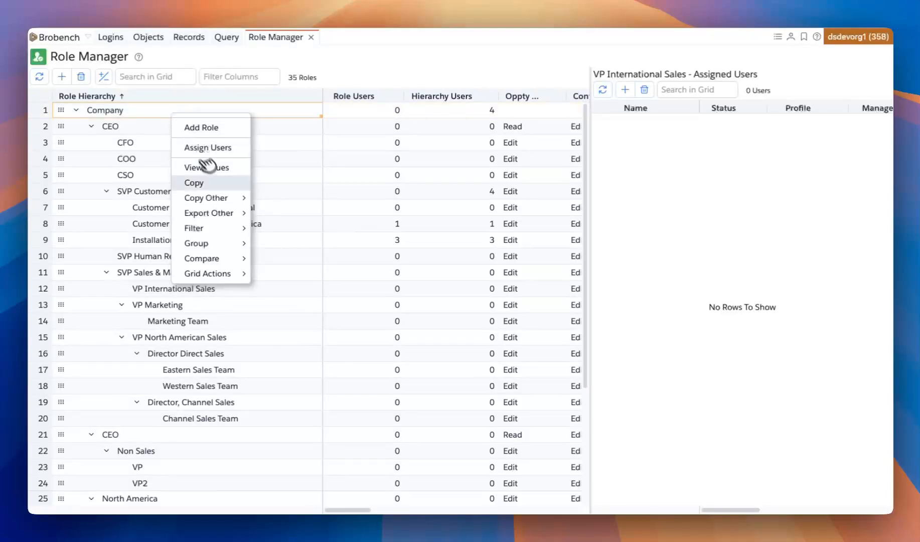
{"action": "mouse_move", "coordinate": [217, 202]}
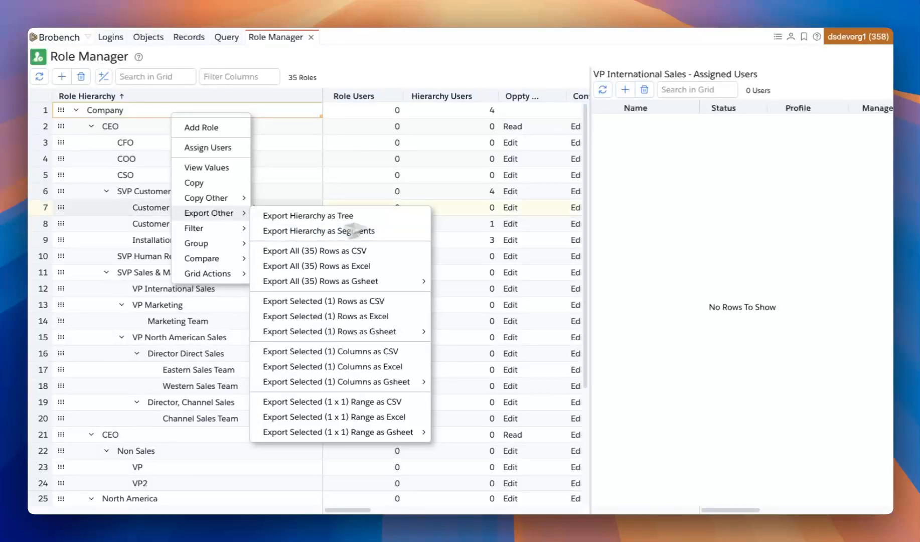
{"action": "left_click", "coordinate": [492, 72]}
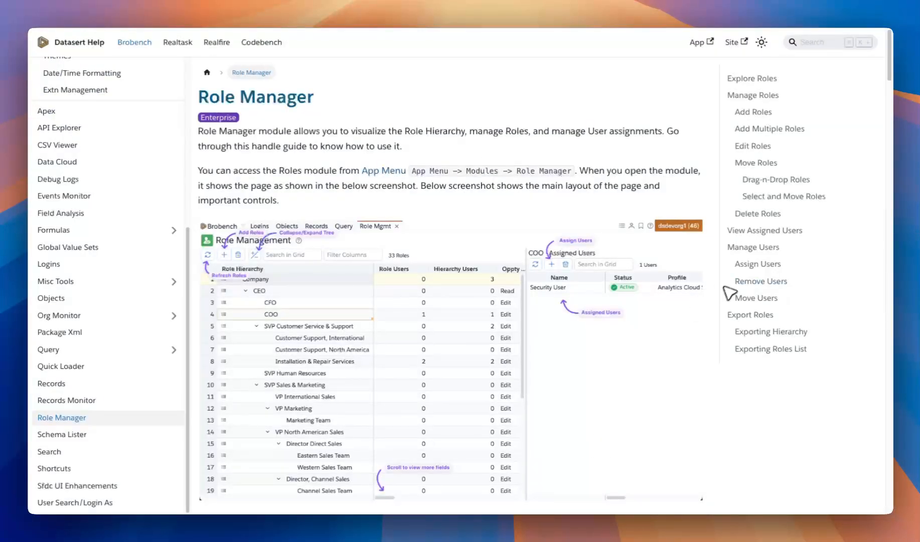
Open the Exporting Hierarchy section of the Role Manager help in Datasert Help and examine the example tree and segments outputs.
{"action": "left_click", "coordinate": [764, 317]}
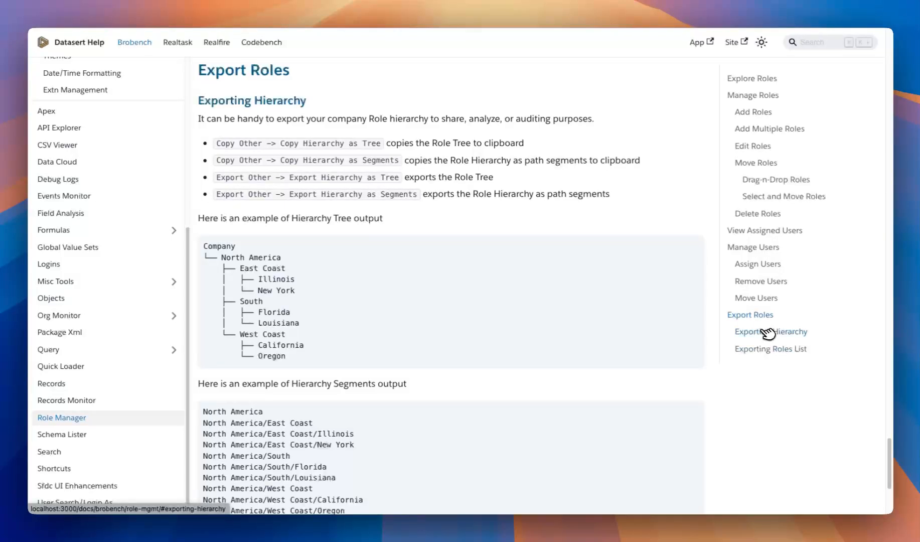
{"action": "left_click", "coordinate": [769, 333]}
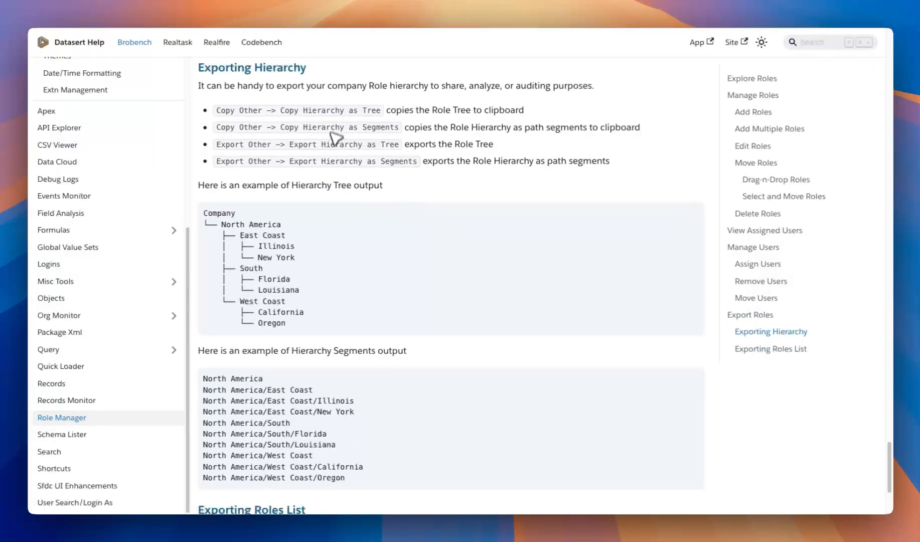
{"action": "left_click_drag", "start_coordinate": [291, 185], "coordinate": [392, 185]}
{"action": "left_click", "coordinate": [379, 207]}
{"action": "left_click_drag", "start_coordinate": [203, 212], "coordinate": [300, 327]}
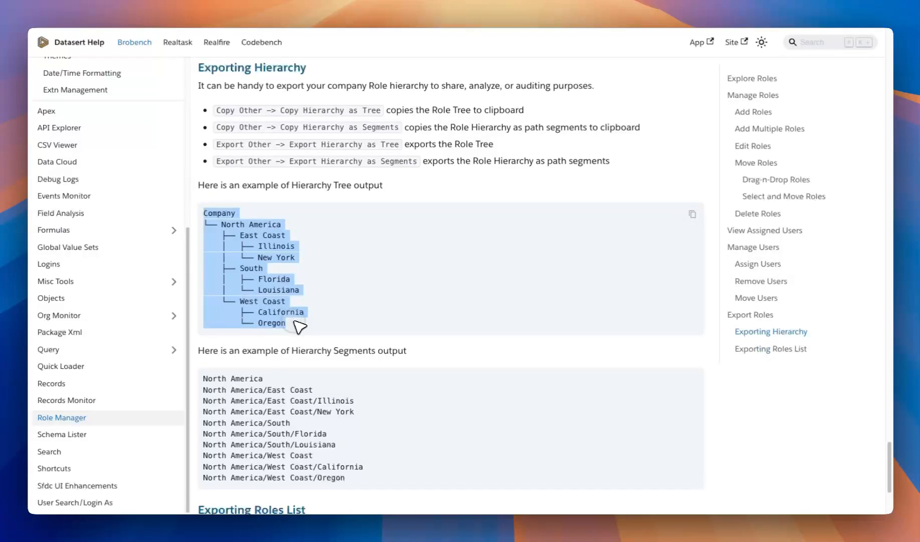
{"action": "left_click", "coordinate": [300, 327]}
{"action": "scroll", "coordinate": [351, 250], "scroll_direction": "down", "scroll_amount": 2}
{"action": "left_click_drag", "start_coordinate": [359, 382], "coordinate": [203, 275]}
{"action": "left_click", "coordinate": [203, 275]}
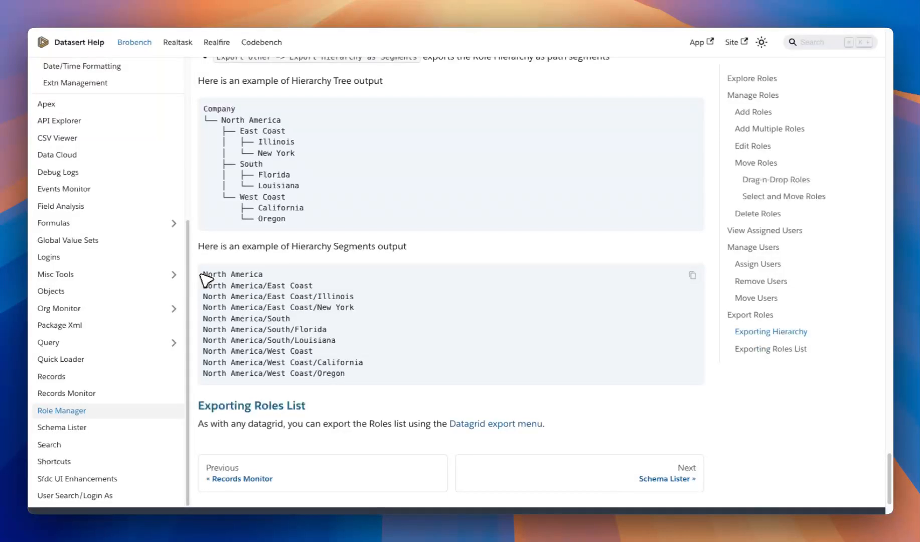
Review the hierarchy copy and export descriptions and the example tree in the help, and return to Brobench's Role Manager.
{"action": "scroll", "coordinate": [301, 166], "scroll_direction": "up", "scroll_amount": 3}
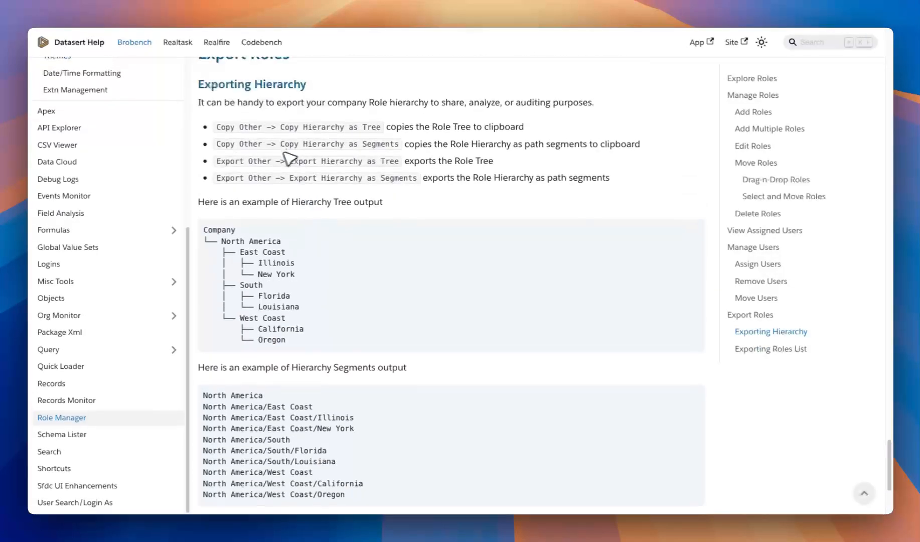
{"action": "mouse_move", "coordinate": [204, 229]}
{"action": "left_mouse_down"}
{"action": "mouse_move", "coordinate": [302, 349]}
{"action": "mouse_move", "coordinate": [210, 240]}
{"action": "left_mouse_up"}
{"action": "left_click", "coordinate": [305, 350]}
{"action": "left_click", "coordinate": [211, 240]}
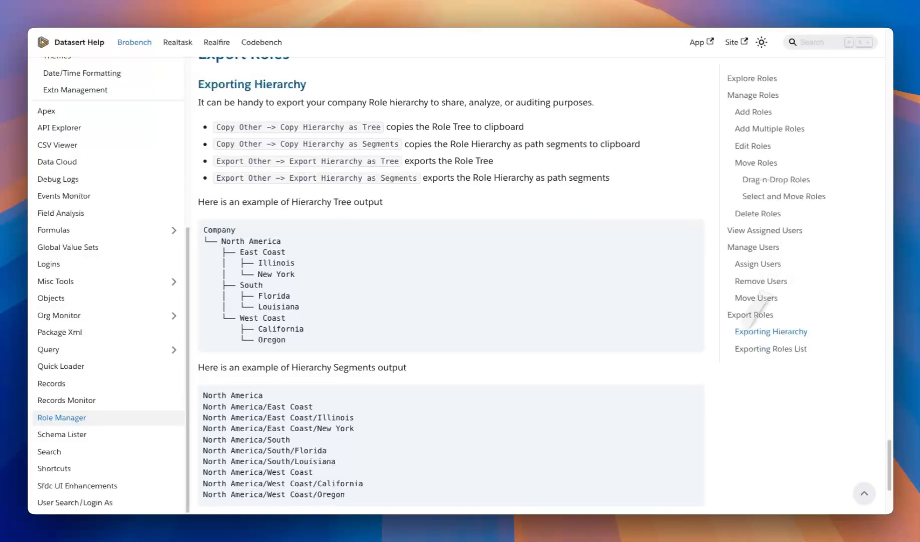
{"action": "left_click", "coordinate": [799, 3]}
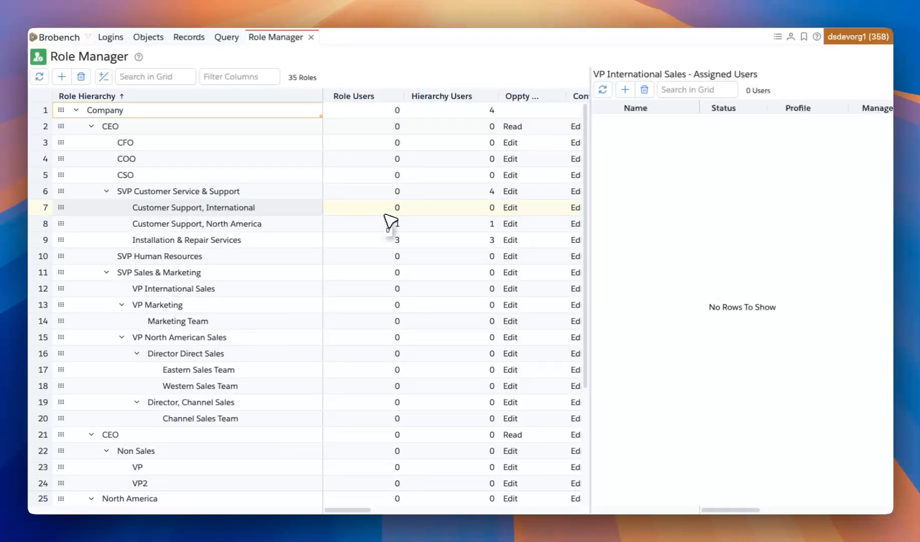
Copy all rows of the role grid to the clipboard as CSV, starting from the first CEO row.
{"action": "right_click", "coordinate": [365, 131]}
{"action": "mouse_move", "coordinate": [438, 296]}
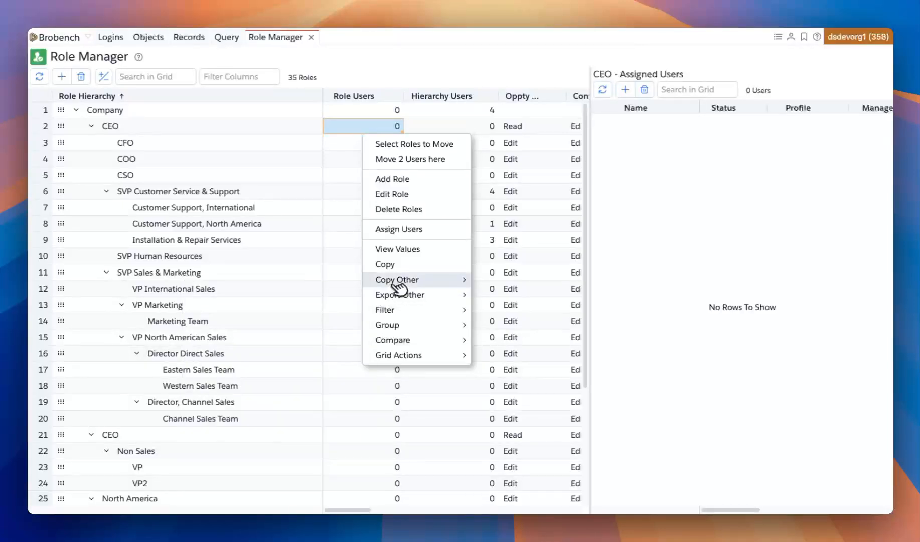
{"action": "mouse_move", "coordinate": [404, 284]}
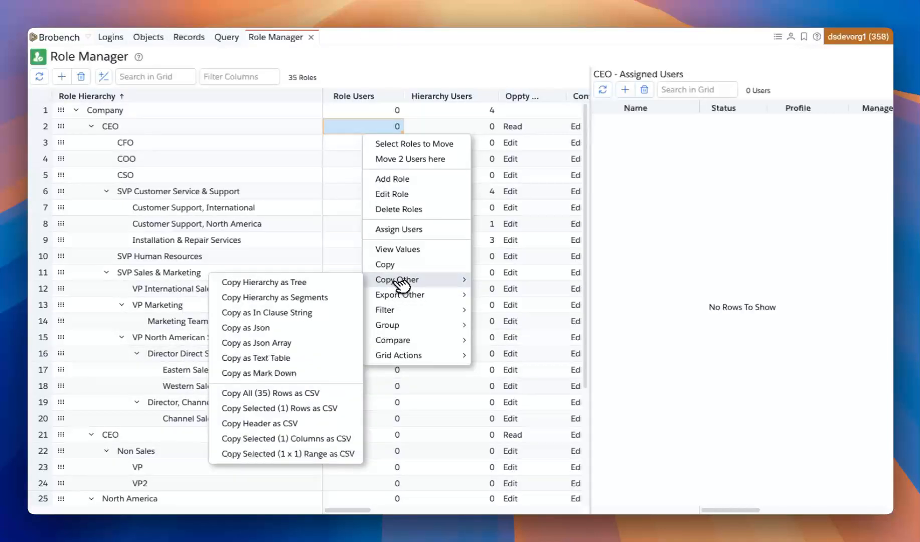
{"action": "left_click", "coordinate": [273, 394]}
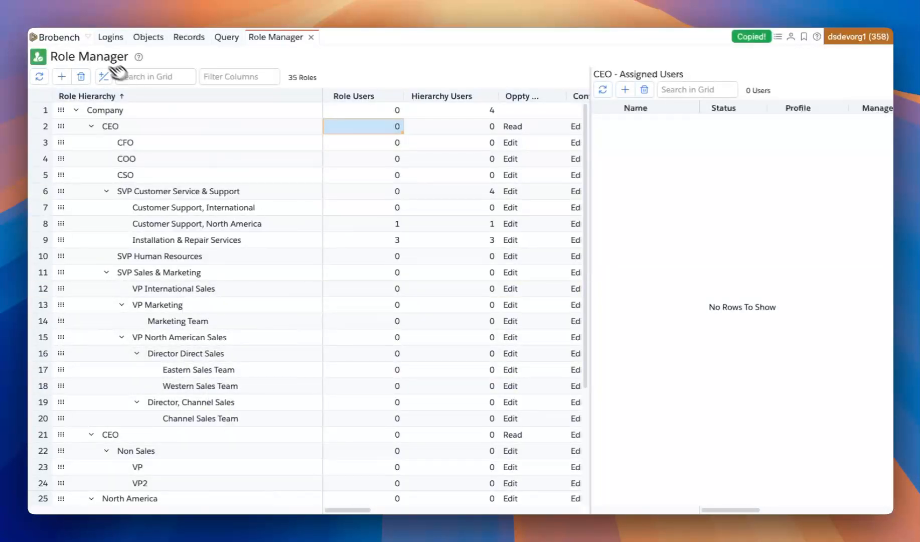
View the clipboard CSV in the CSV Viewer, examine its columns from Role Users to Last Modified By, and return to Role Manager.
{"action": "left_click", "coordinate": [74, 37]}
{"action": "mouse_move", "coordinate": [102, 108]}
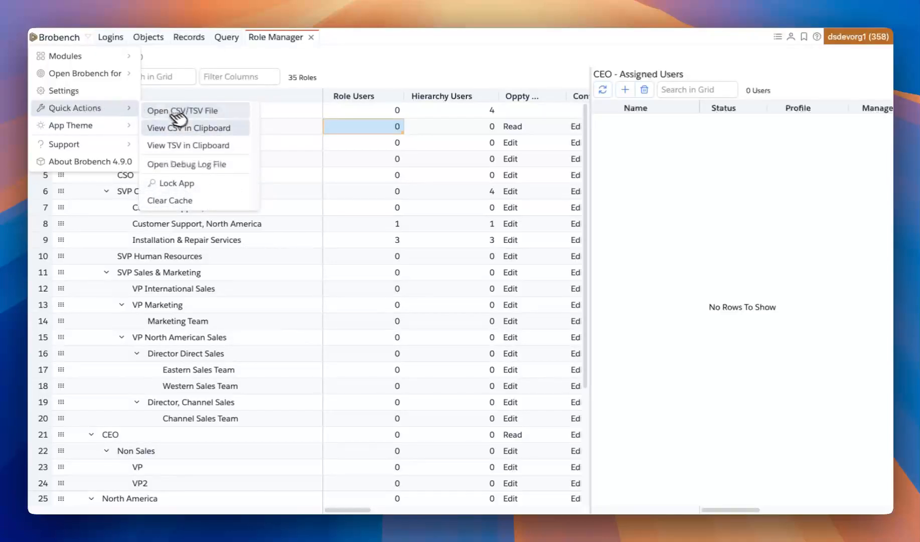
{"action": "left_click", "coordinate": [192, 127]}
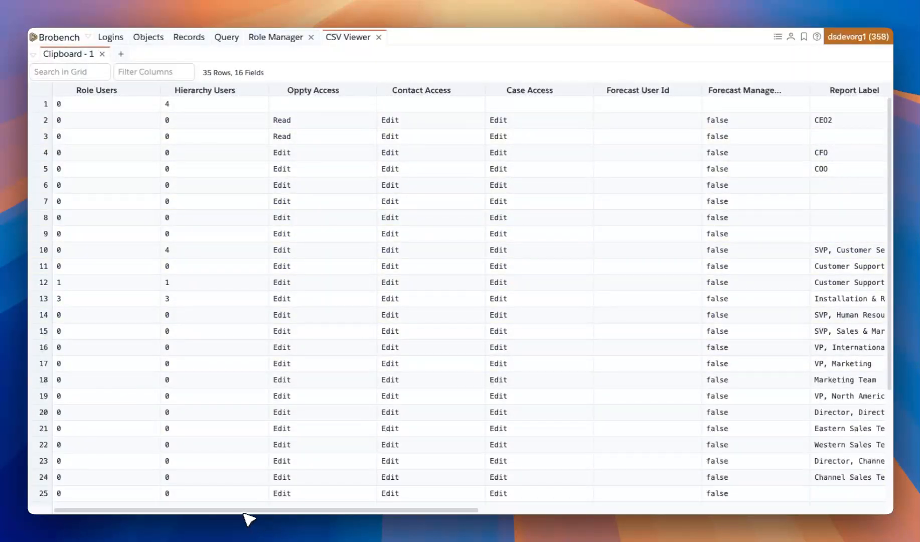
{"action": "left_click_drag", "start_coordinate": [245, 509], "coordinate": [591, 497]}
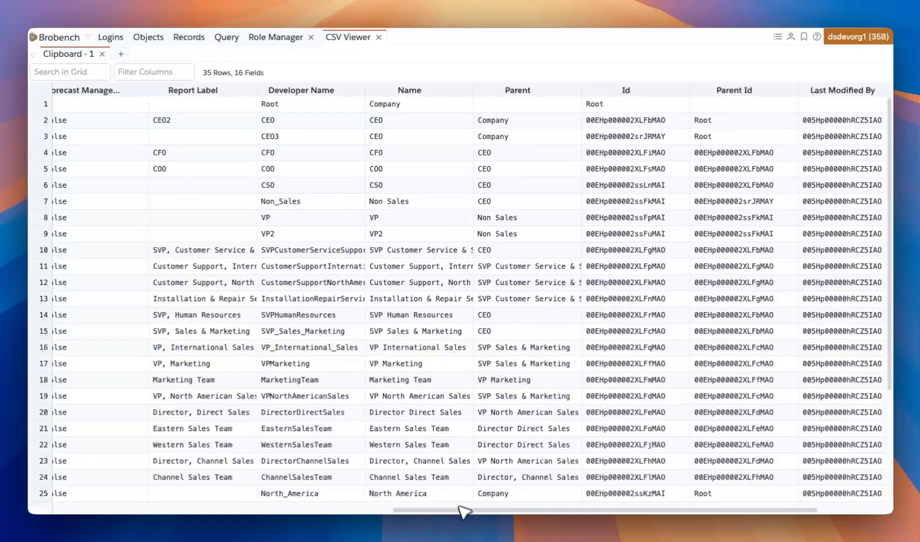
{"action": "left_click_drag", "start_coordinate": [470, 513], "coordinate": [108, 510]}
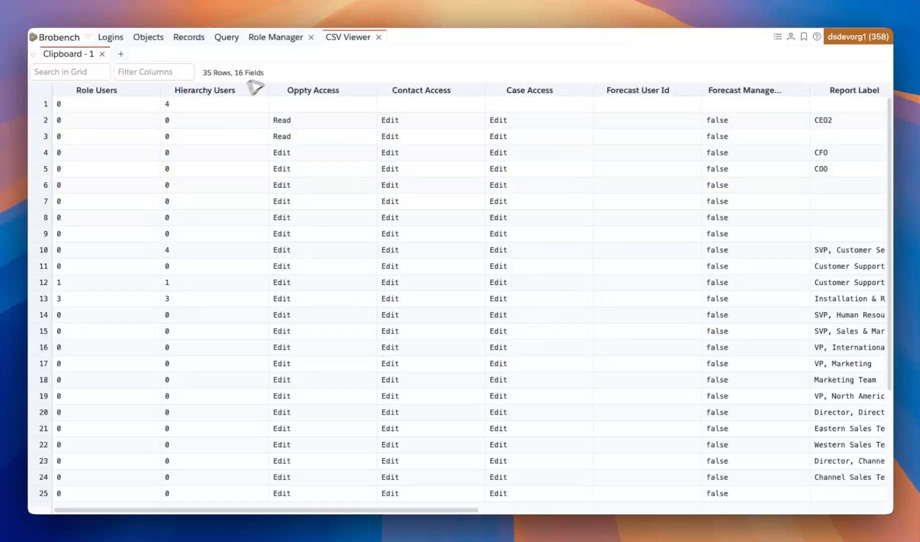
{"action": "left_click", "coordinate": [275, 37]}
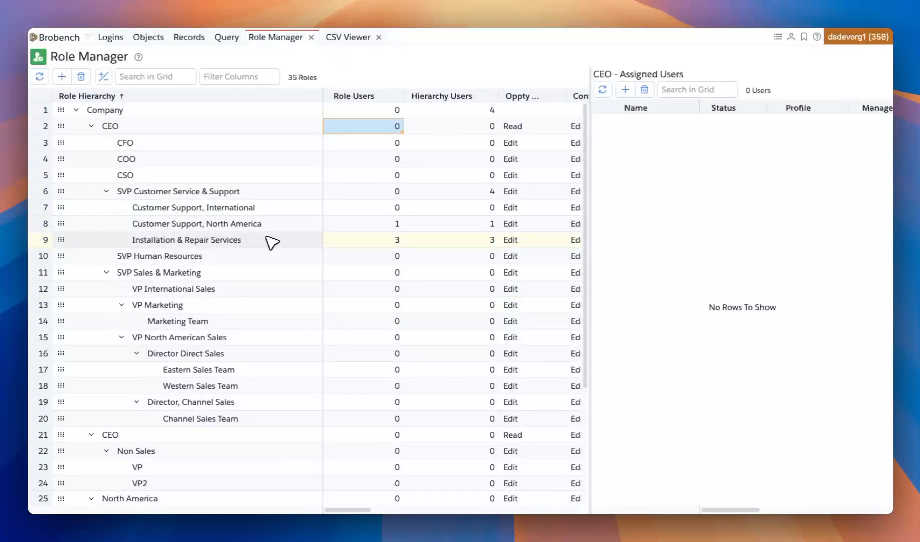